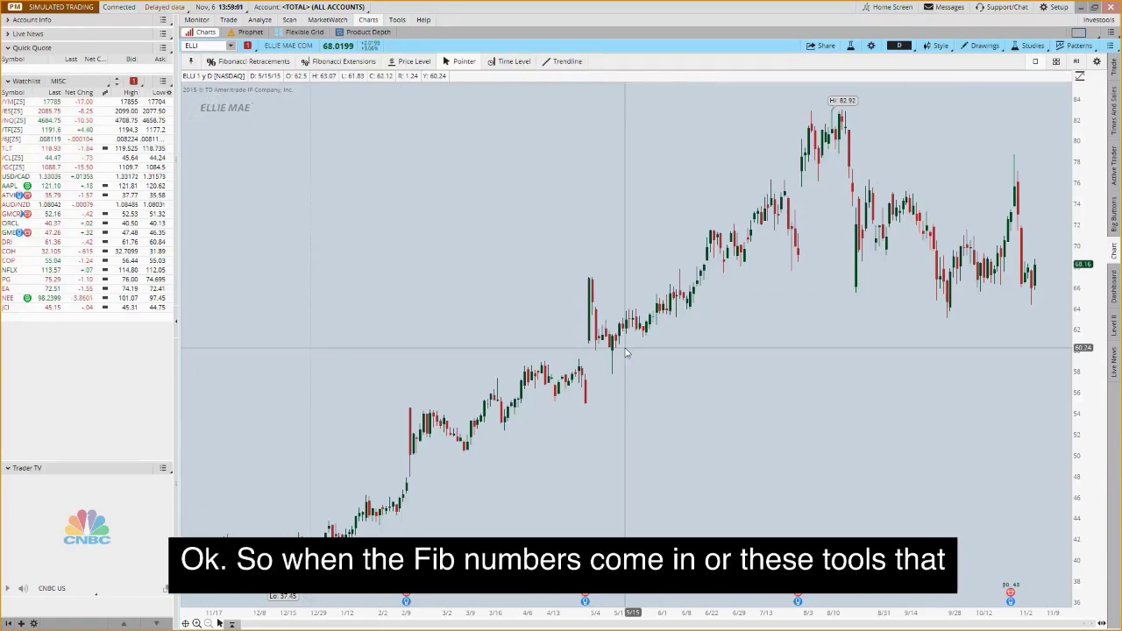
# - Load the Nike (NKE) daily chart in place of ELLI
pyautogui.click(616, 348)
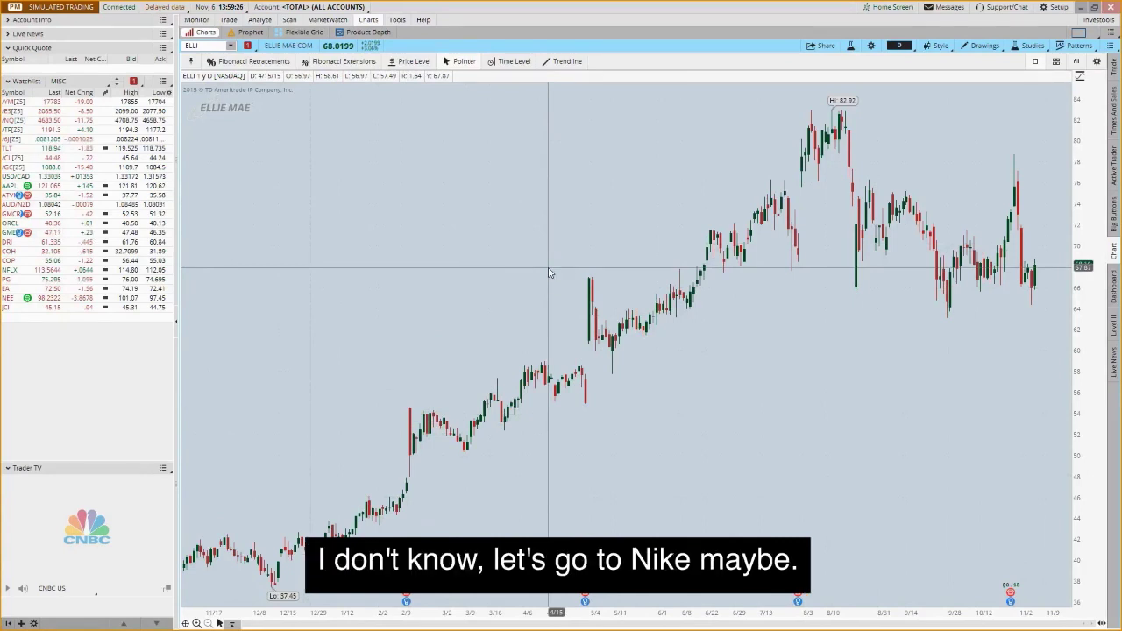
pyautogui.click(208, 49)
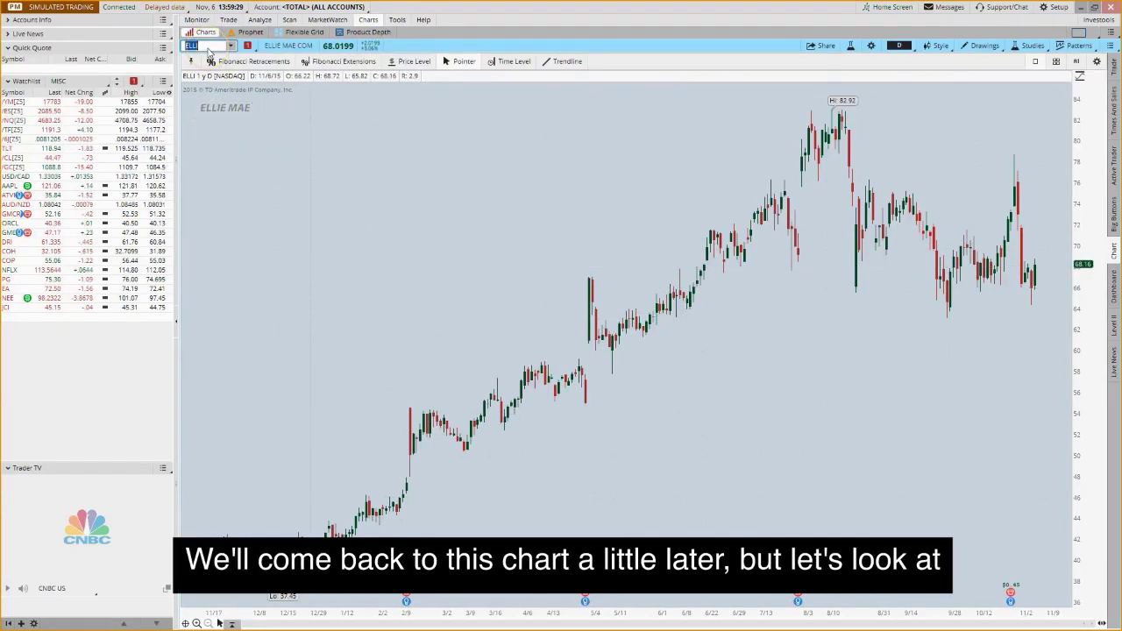
pyautogui.press('Return')
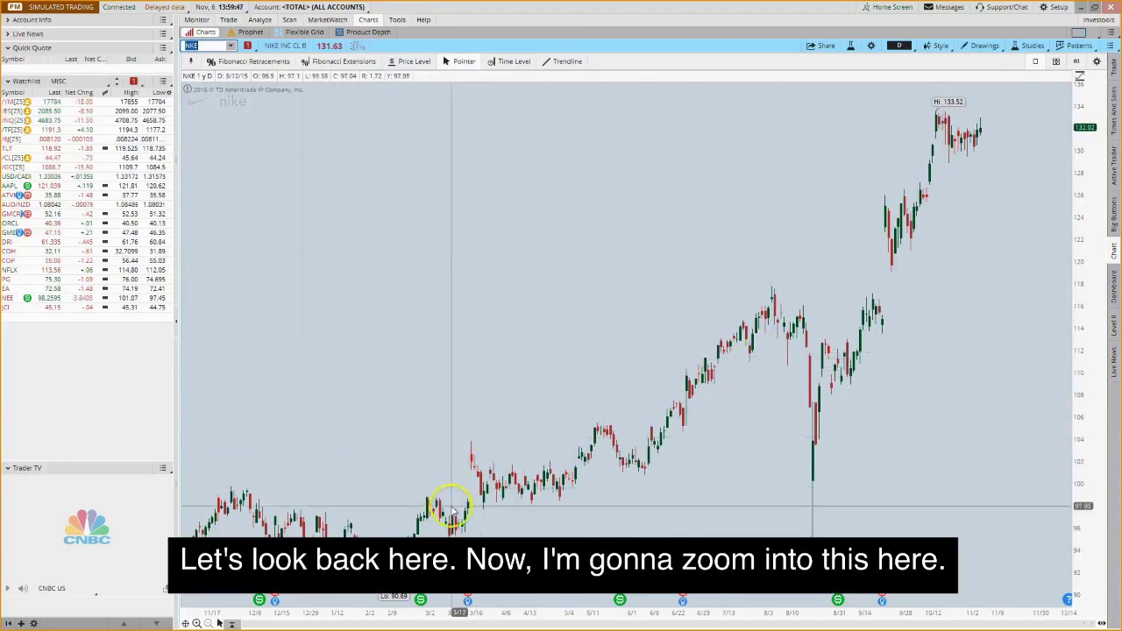
# - Zoom the NKE daily chart to late December through late April 2015
pyautogui.moveTo(275, 451); pyautogui.dragTo(565, 455)
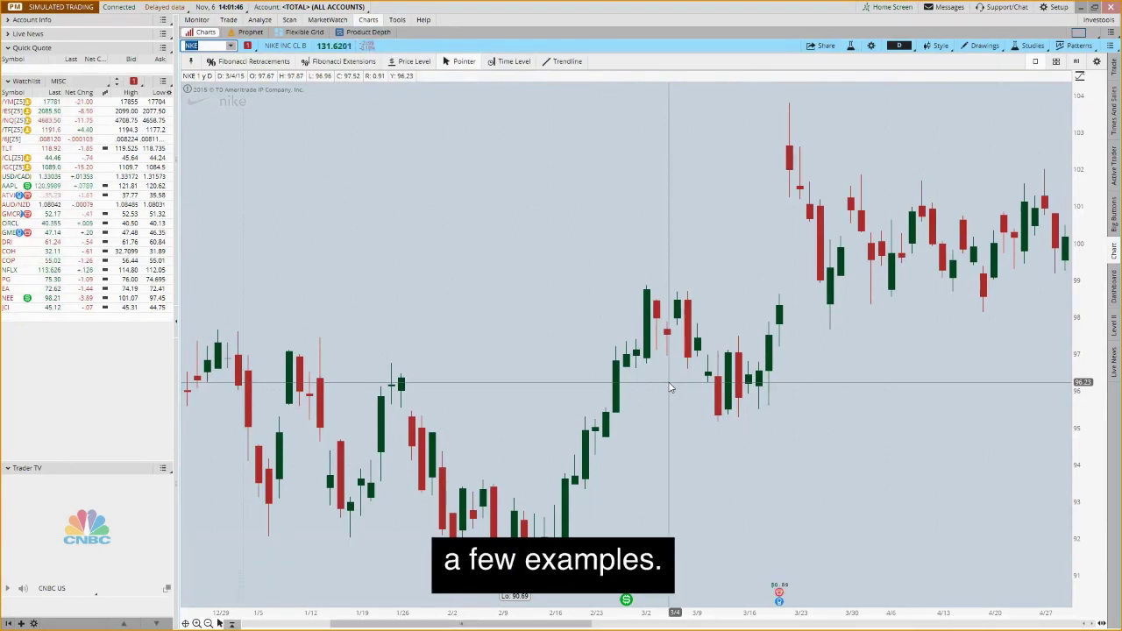
pyautogui.click(652, 380)
# - Start a Fibonacci retracement on the NKE chart at the early-February low near 90.63
pyautogui.click(520, 408)
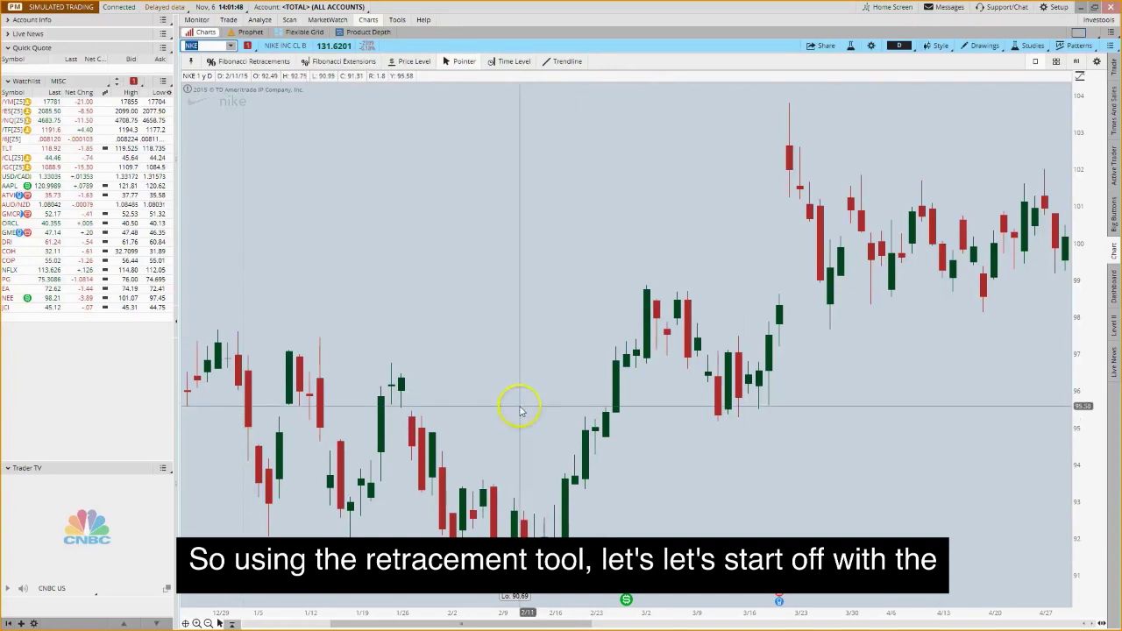
pyautogui.click(984, 46)
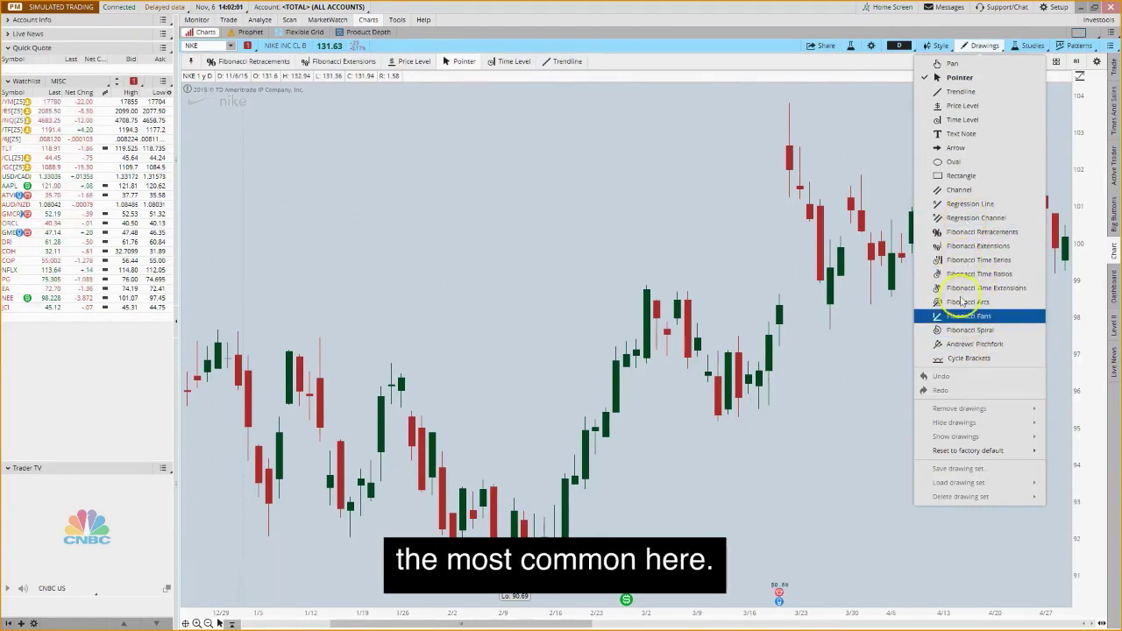
pyautogui.click(977, 233)
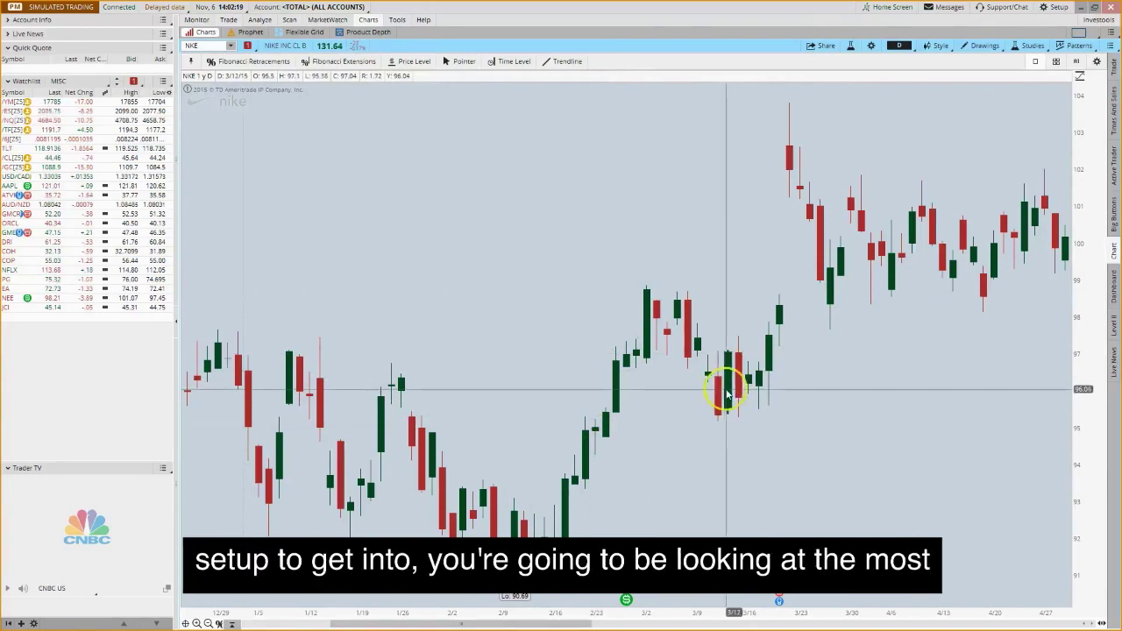
pyautogui.click(647, 307)
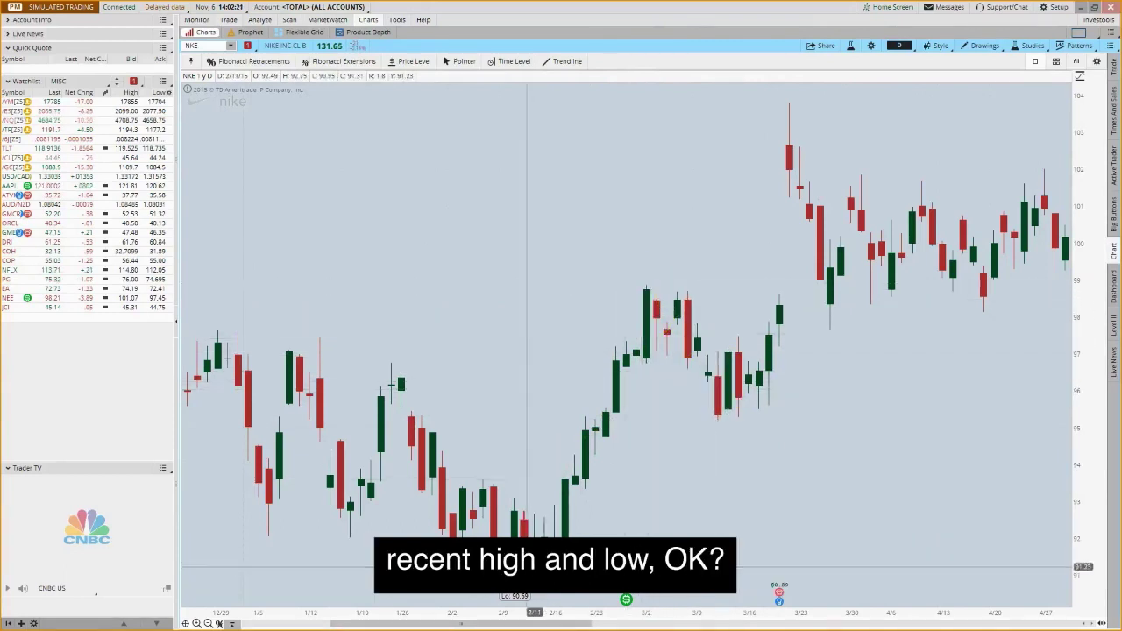
pyautogui.click(648, 310)
pyautogui.click(657, 426)
pyautogui.click(760, 375)
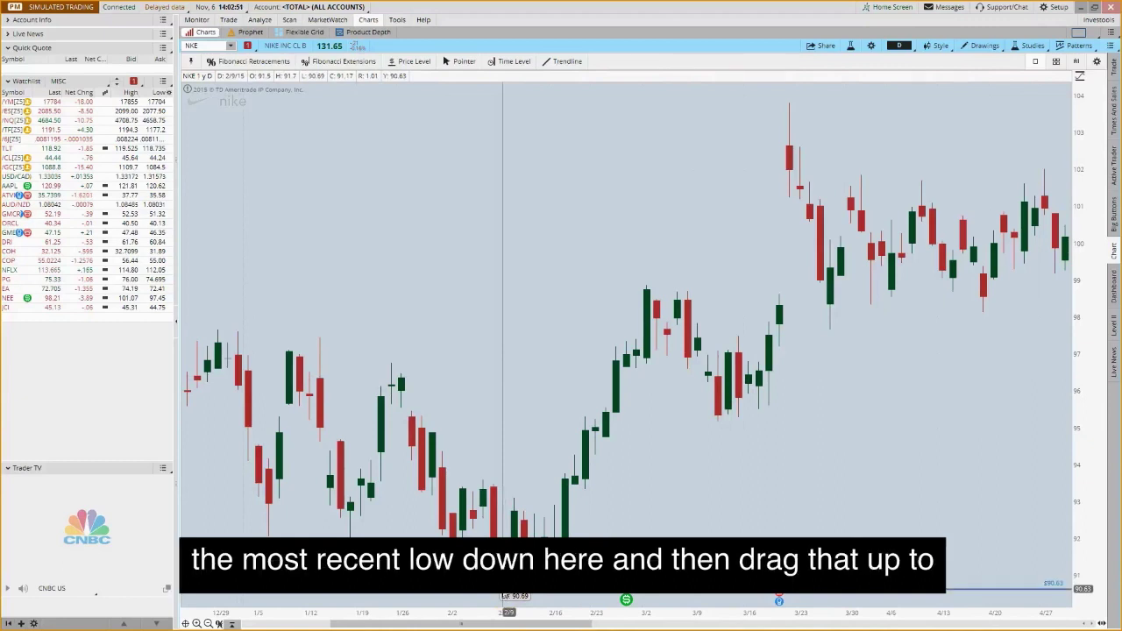
# - Extend the retracement from the February low up to the 98.96 early-March high
pyautogui.moveTo(505, 589); pyautogui.dragTo(647, 285)
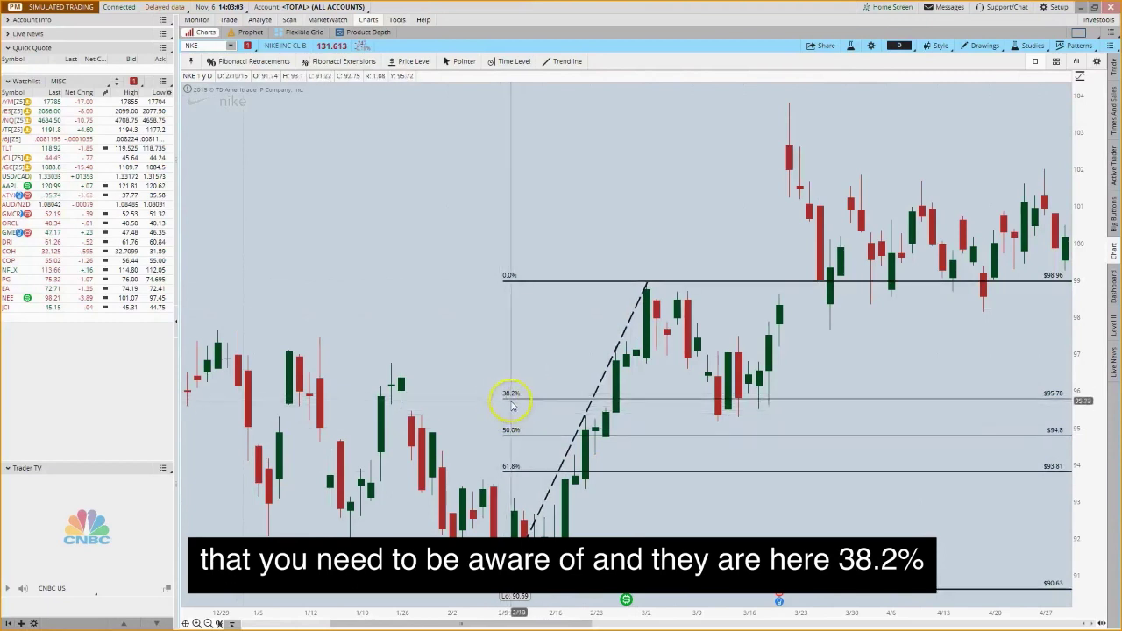
pyautogui.moveTo(527, 404)
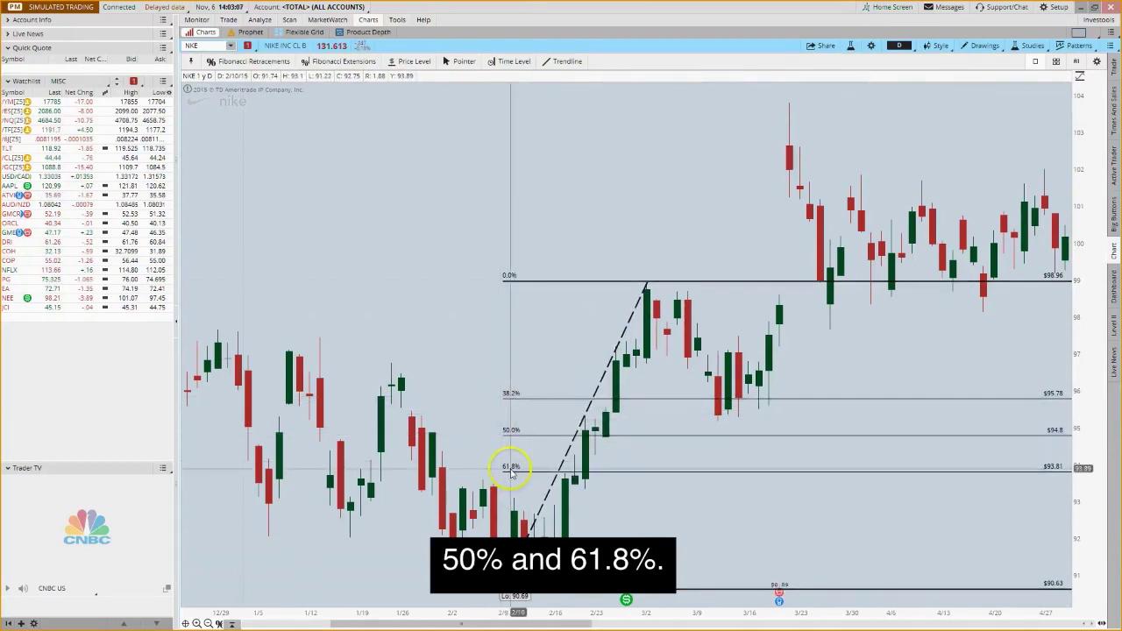
pyautogui.rightClick(711, 289)
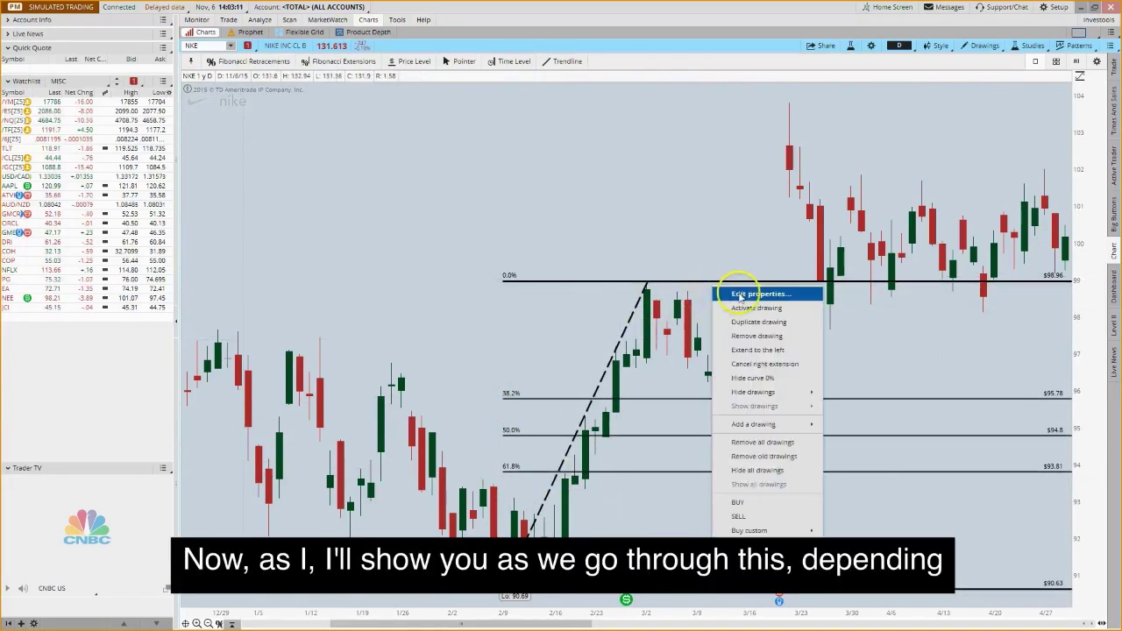
pyautogui.click(739, 296)
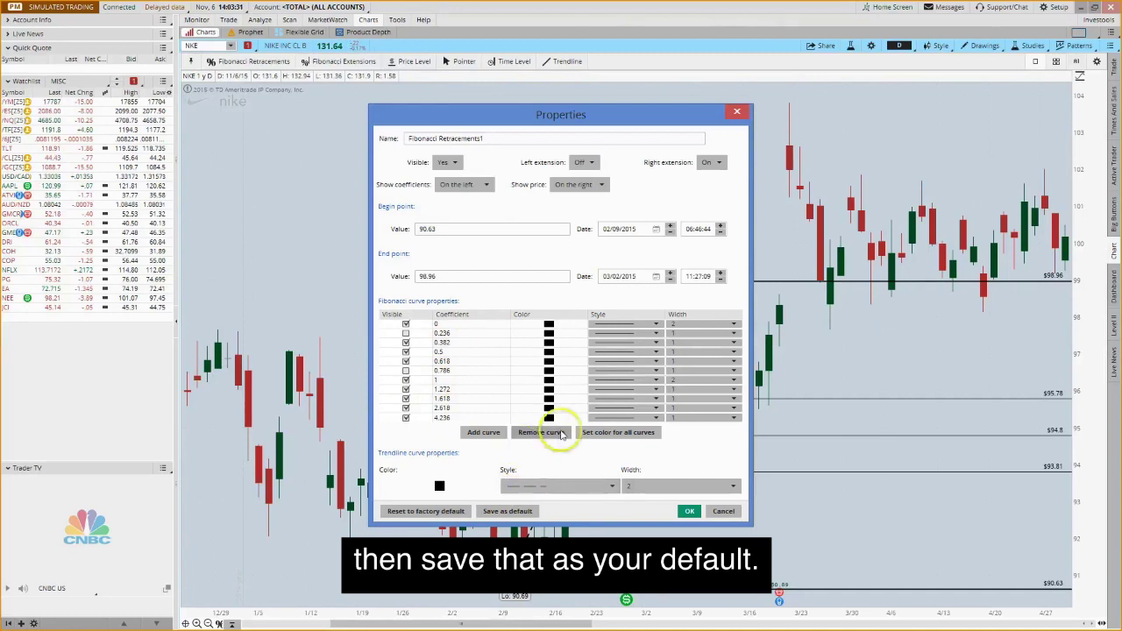
pyautogui.click(690, 513)
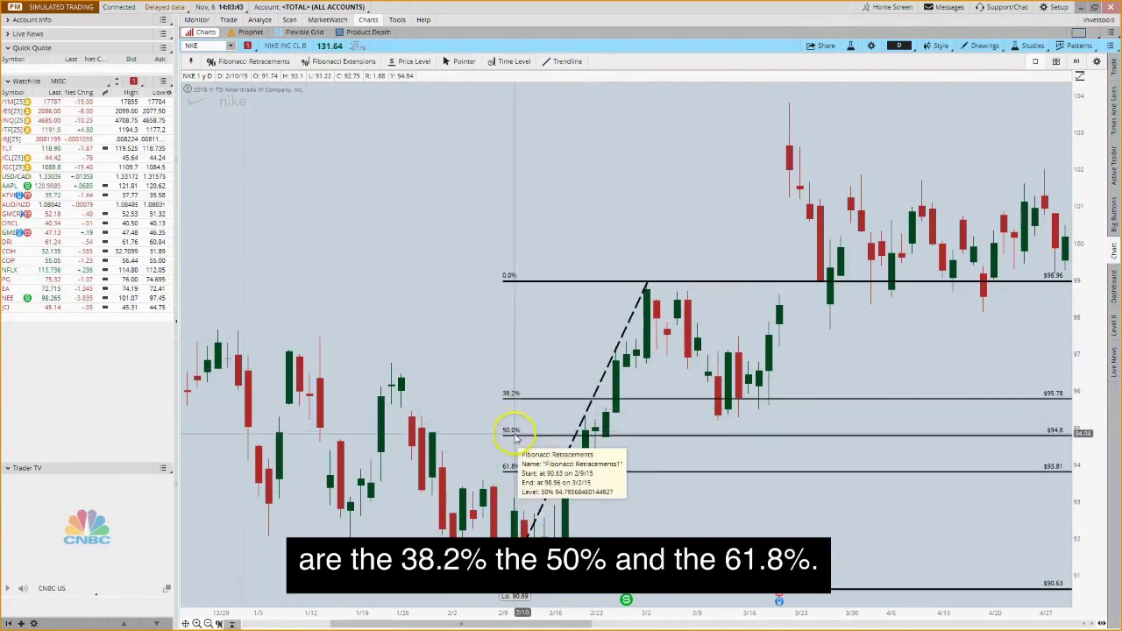
# - Draw a cyan rectangle shading the 38.2%–61.8% zone from 95.78 down to 93.81
pyautogui.moveTo(535, 477)
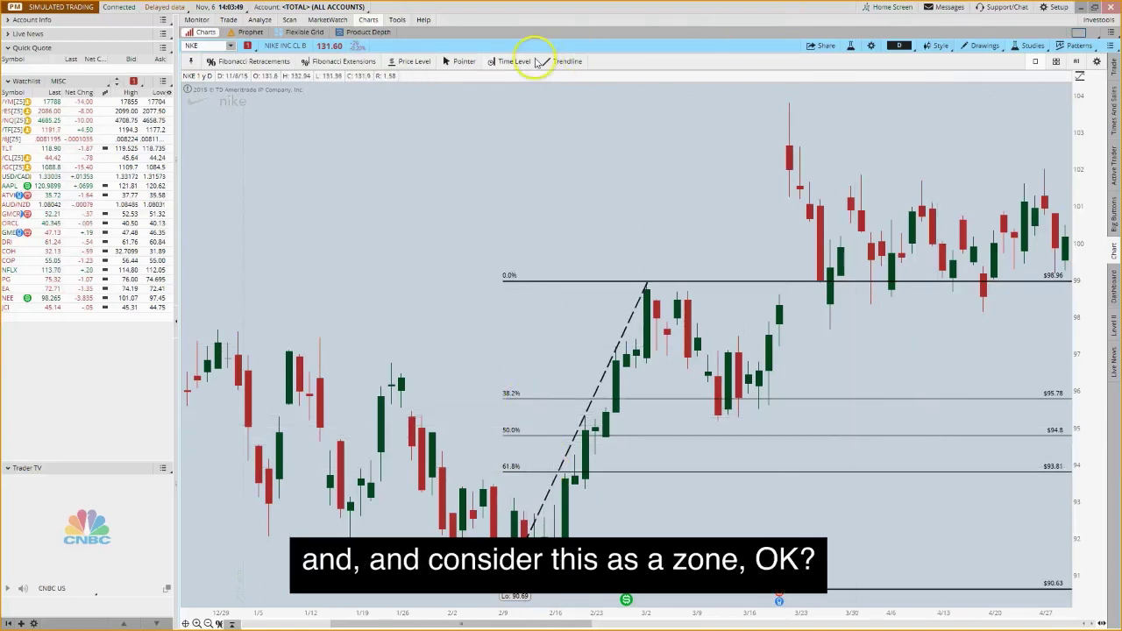
pyautogui.click(983, 46)
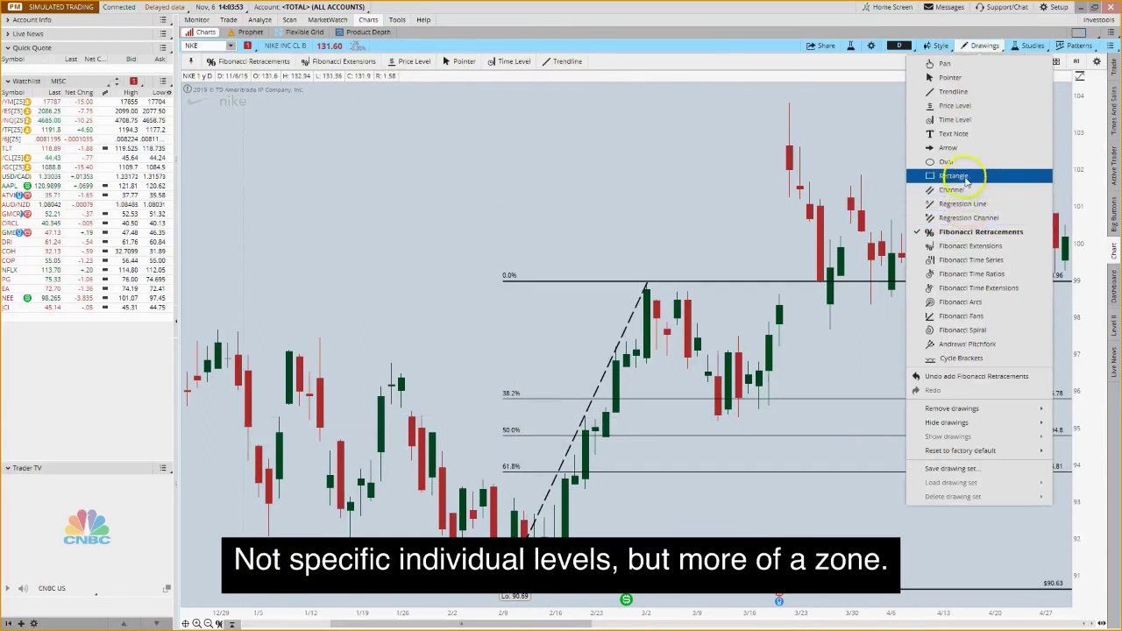
pyautogui.click(960, 176)
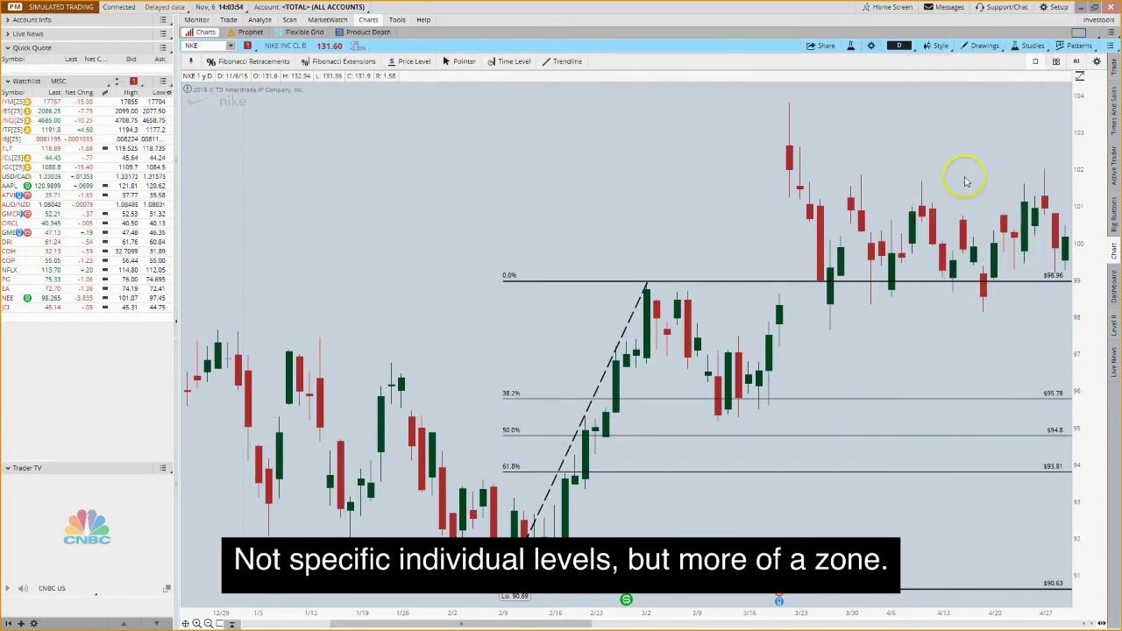
pyautogui.click(506, 400)
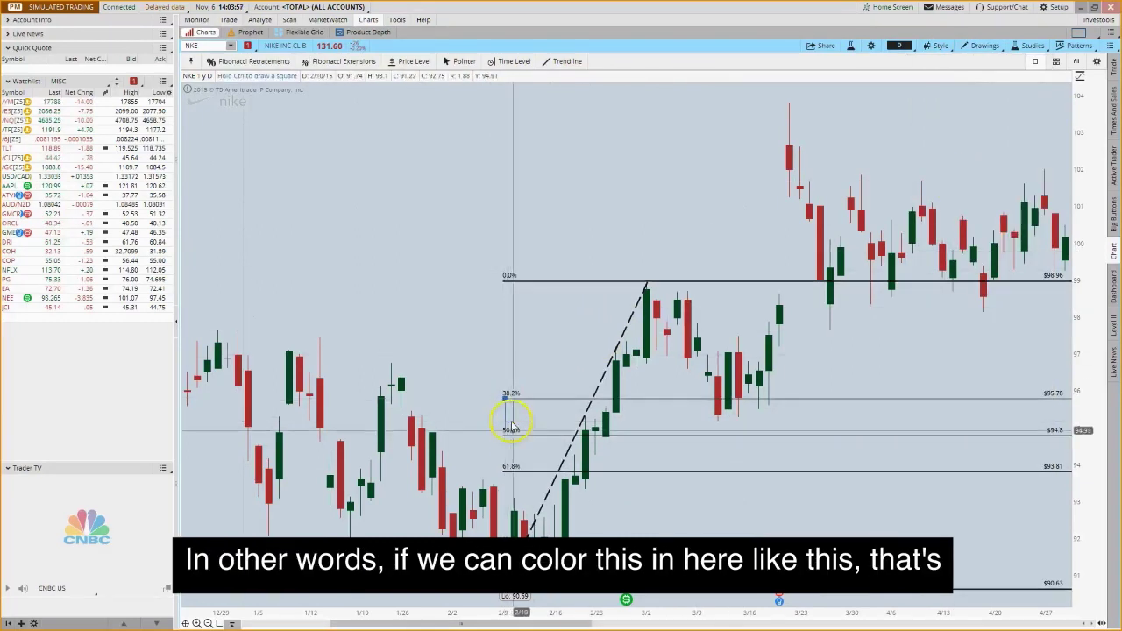
pyautogui.click(808, 472)
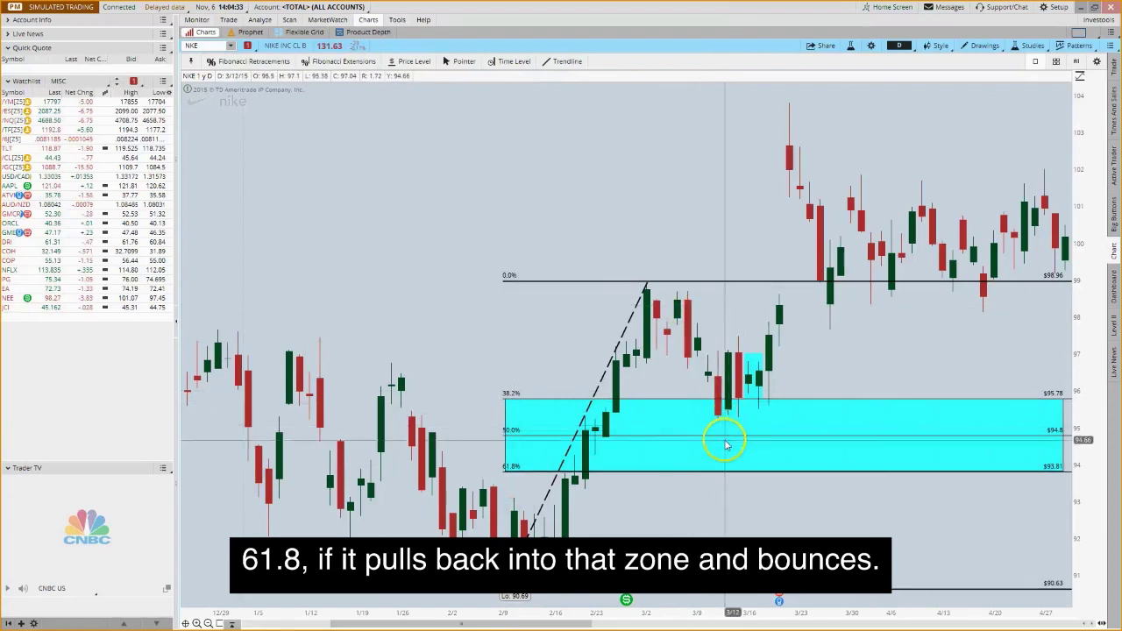
pyautogui.moveTo(749, 379)
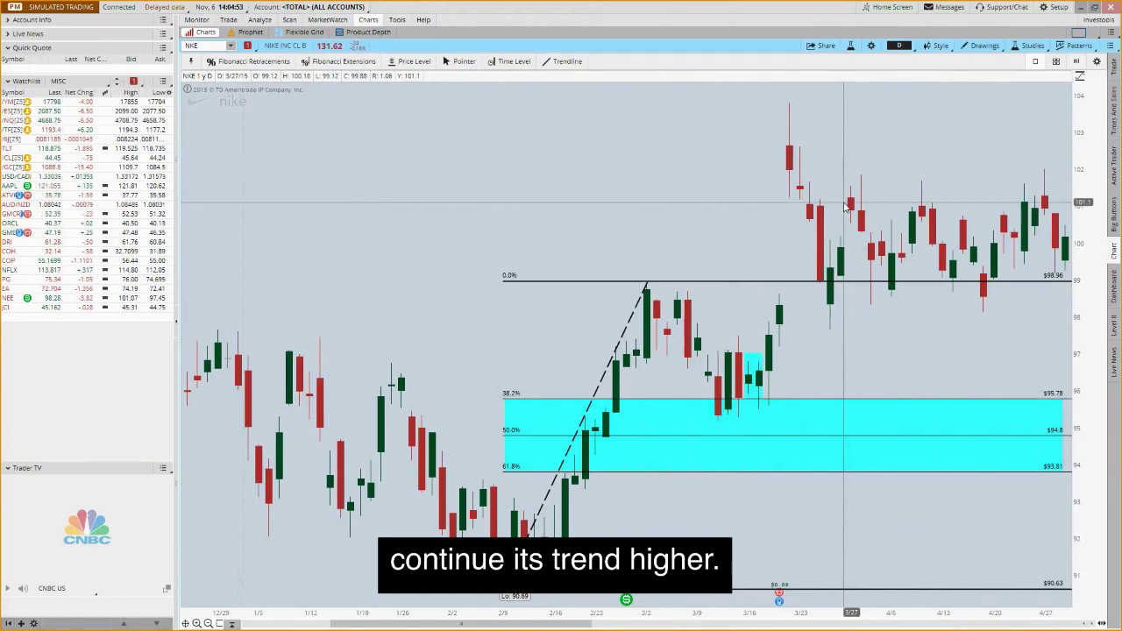
# - Remove all drawings from the NKE chart and zoom to late January through early April
pyautogui.rightClick(613, 214)
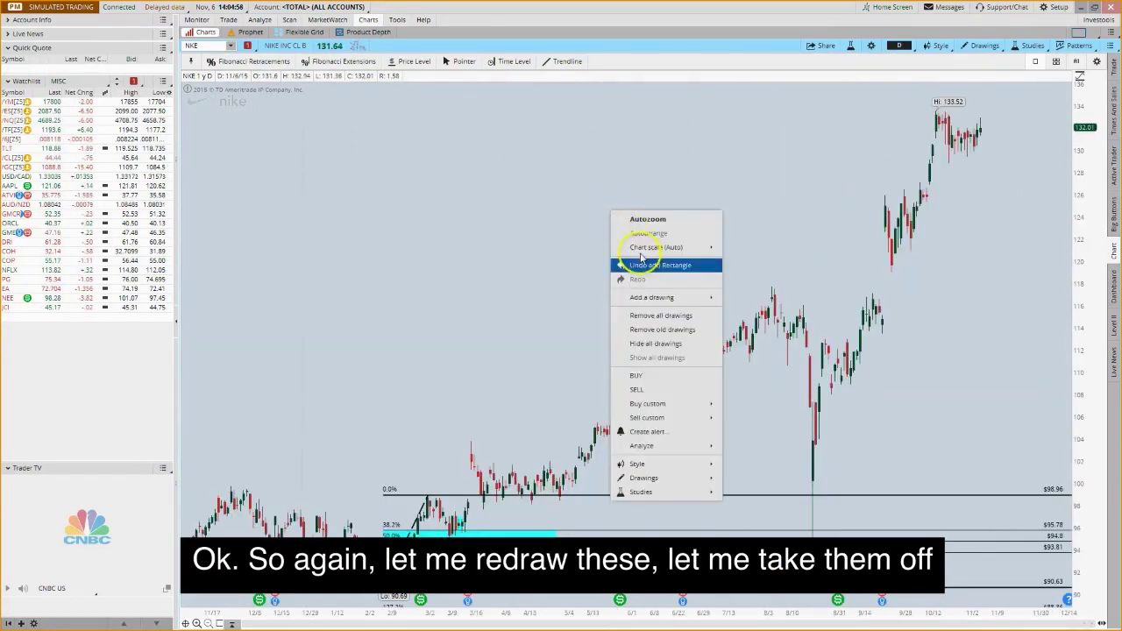
pyautogui.click(660, 315)
pyautogui.click(596, 55)
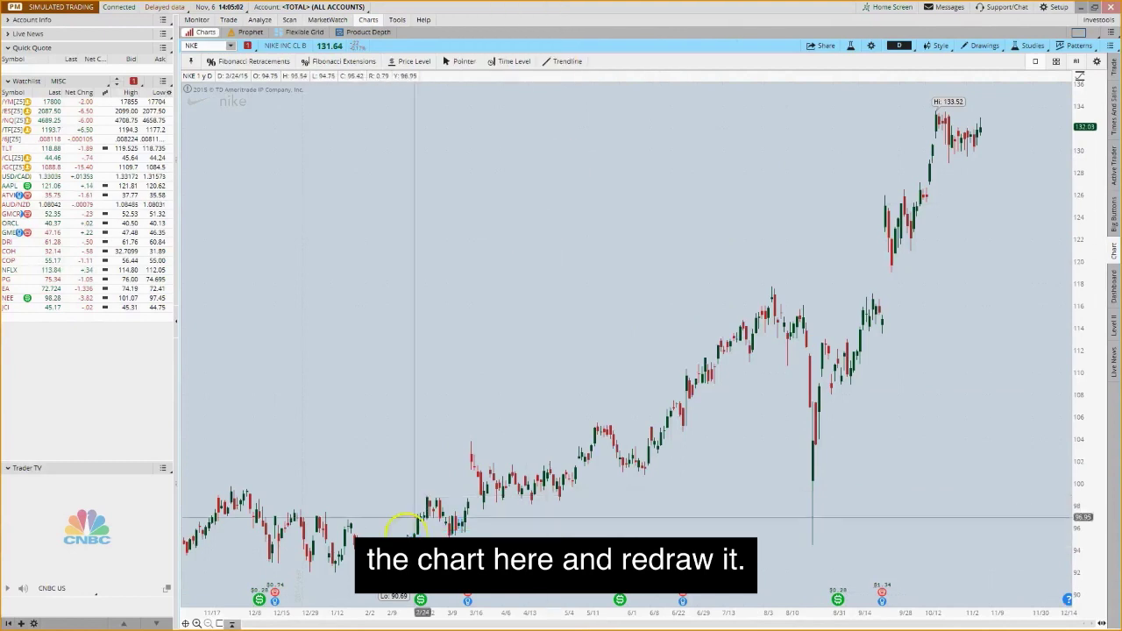
pyautogui.moveTo(344, 508); pyautogui.dragTo(514, 490)
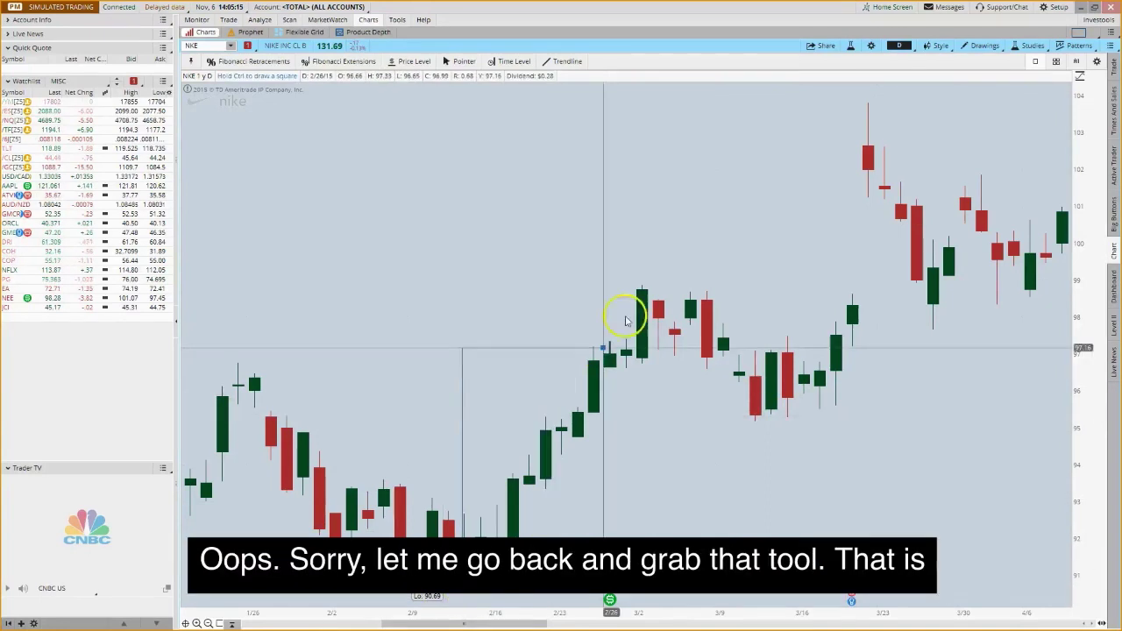
# - Draw a Fibonacci retracement from the 90.69 February 12 low to the 98.9 March 2 high
pyautogui.click(985, 45)
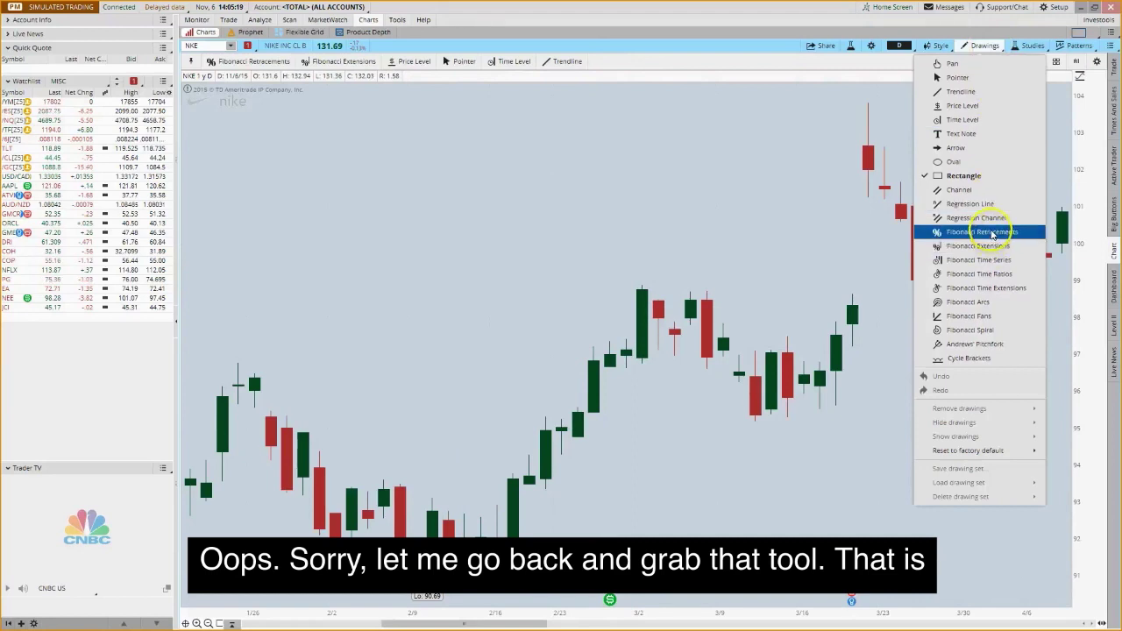
pyautogui.click(992, 233)
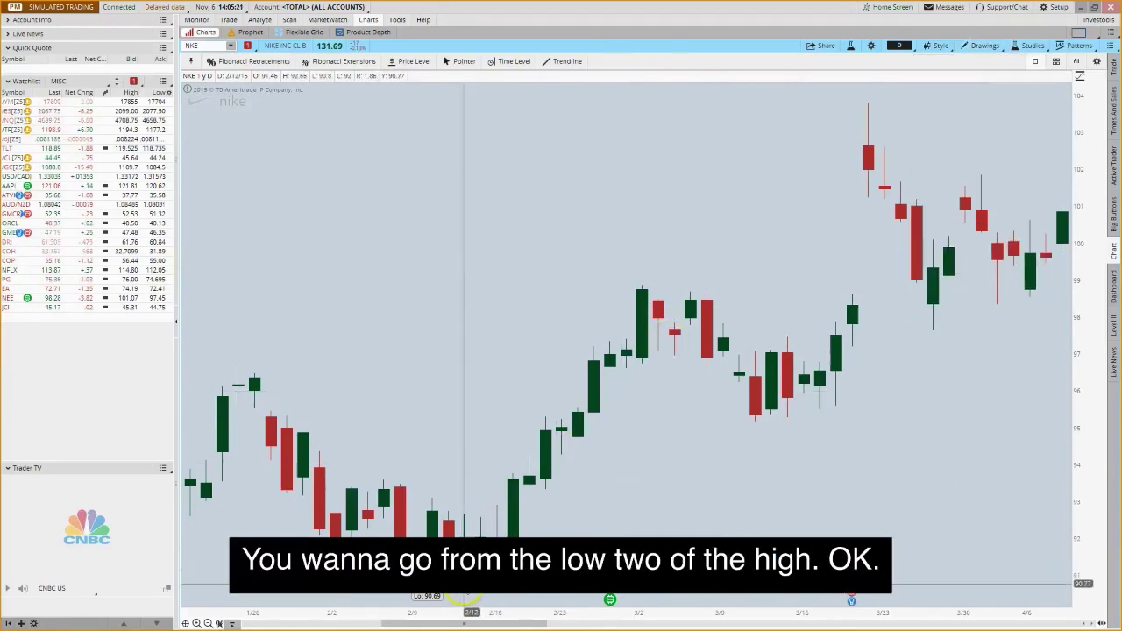
pyautogui.moveTo(464, 583)
pyautogui.mouseDown()
pyautogui.moveTo(626, 295)
pyautogui.moveTo(646, 288)
pyautogui.moveTo(640, 317)
pyautogui.moveTo(459, 403)
pyautogui.moveTo(497, 407)
pyautogui.mouseUp()
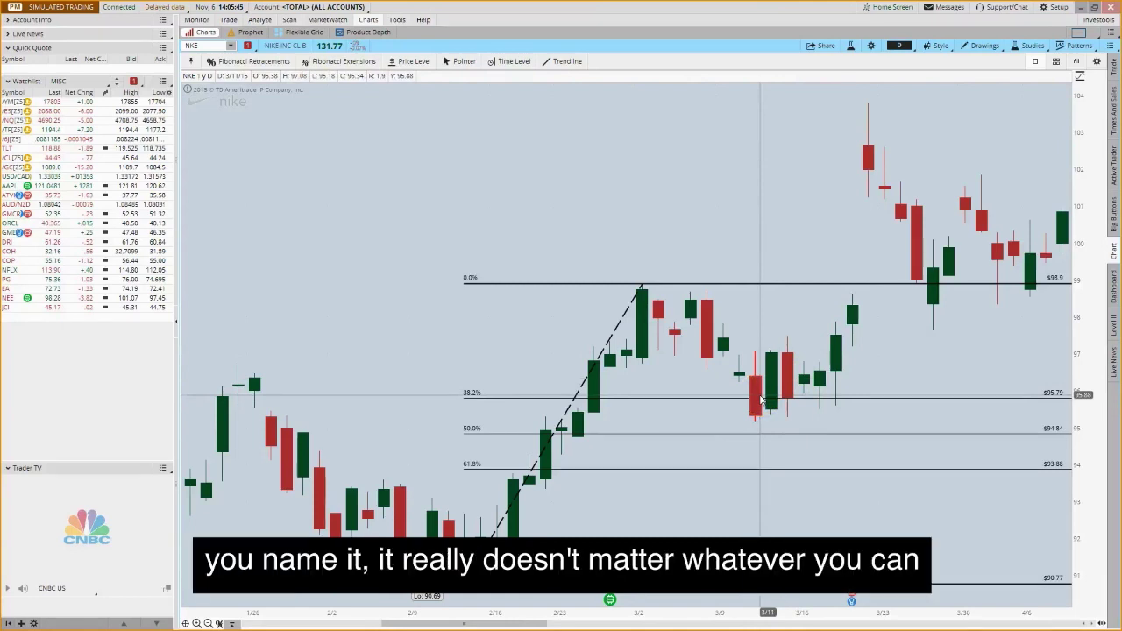
pyautogui.click(741, 424)
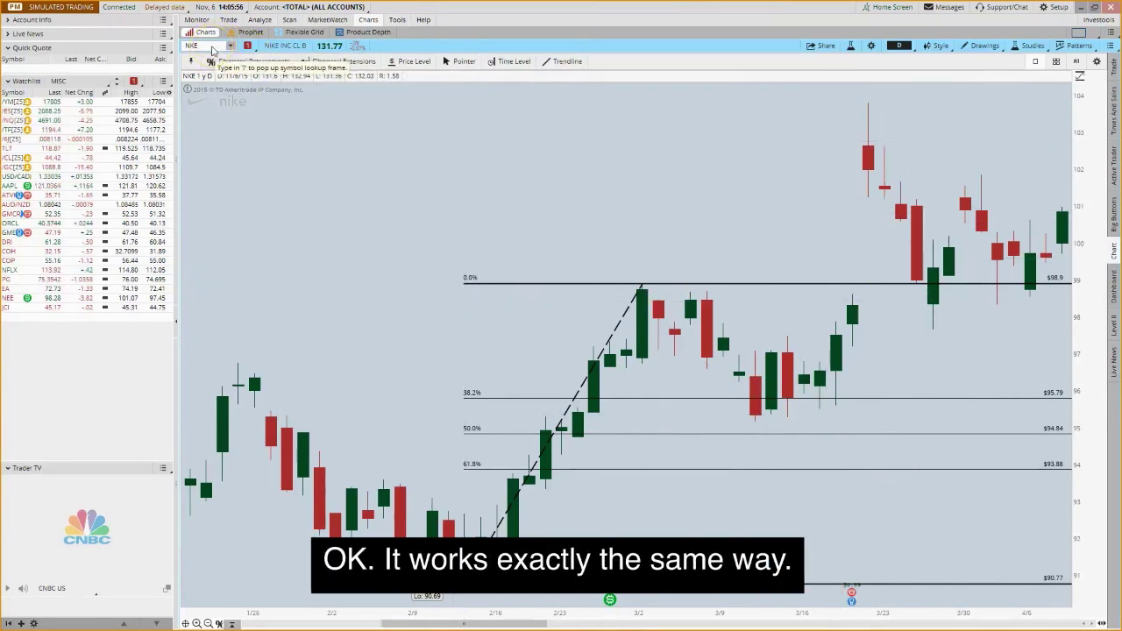
# - Load Seagate (STX) and zoom to late February through March 2015
pyautogui.write('ST')
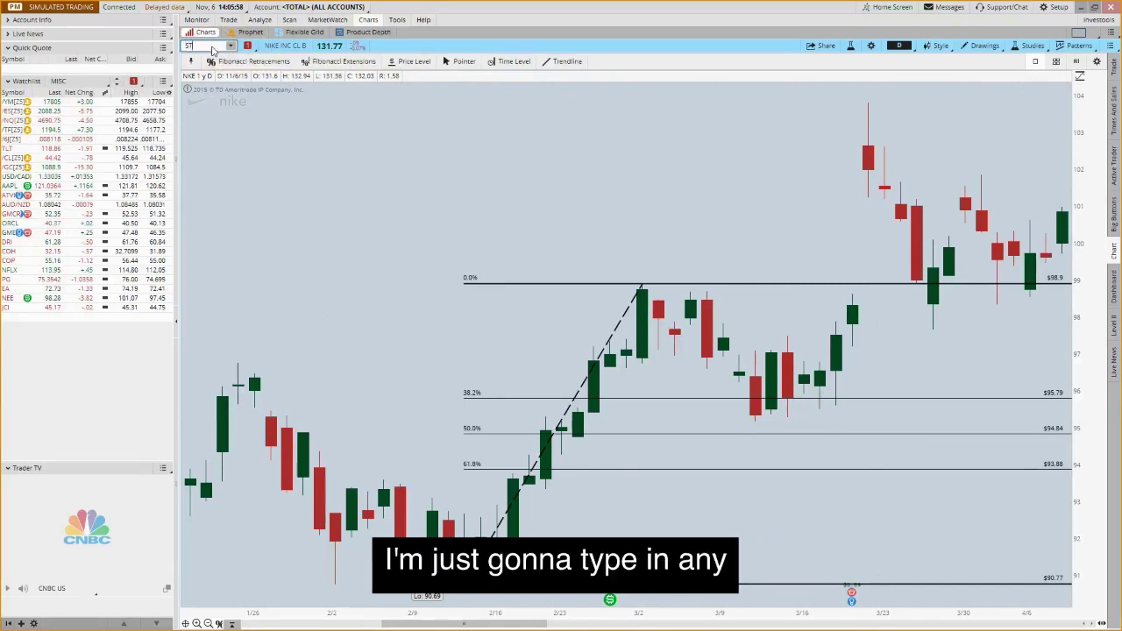
pyautogui.write('X')
pyautogui.press('Return')
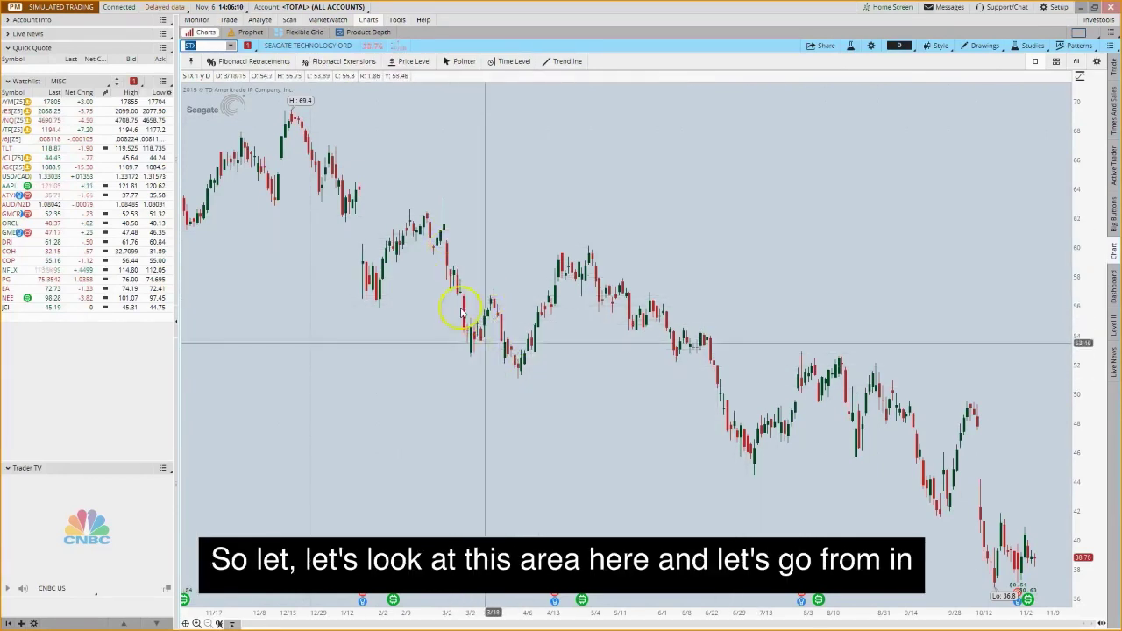
pyautogui.moveTo(422, 239); pyautogui.dragTo(501, 244)
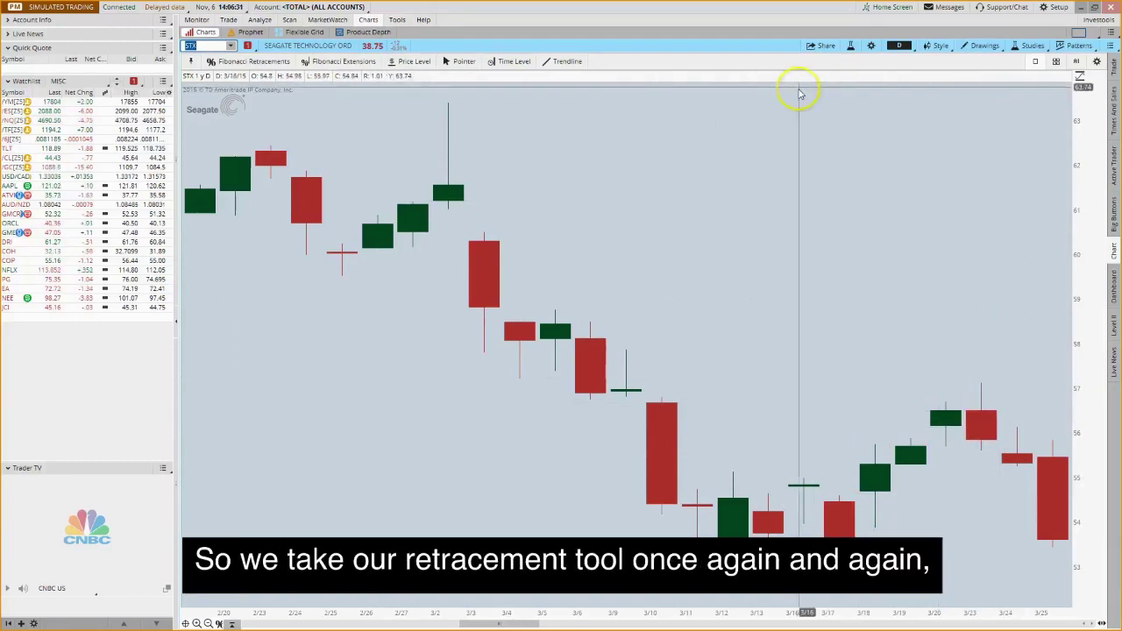
# - Draw a Fibonacci retracement on STX from the 63.38 March 2 high down to the 52.55 low
pyautogui.click(984, 46)
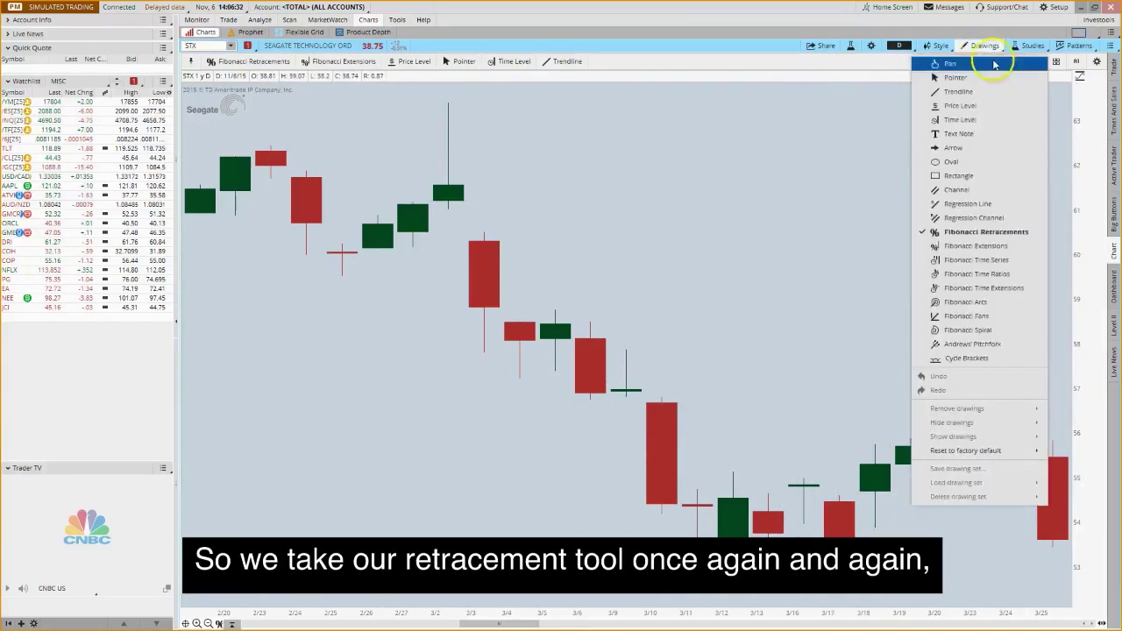
pyautogui.click(1014, 233)
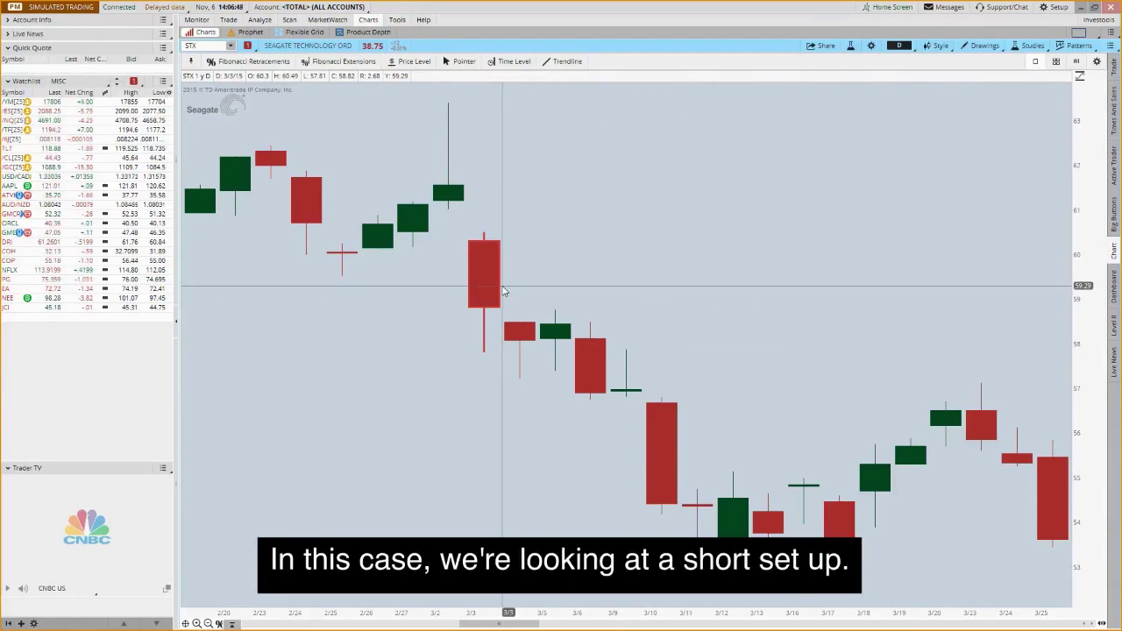
pyautogui.click(936, 475)
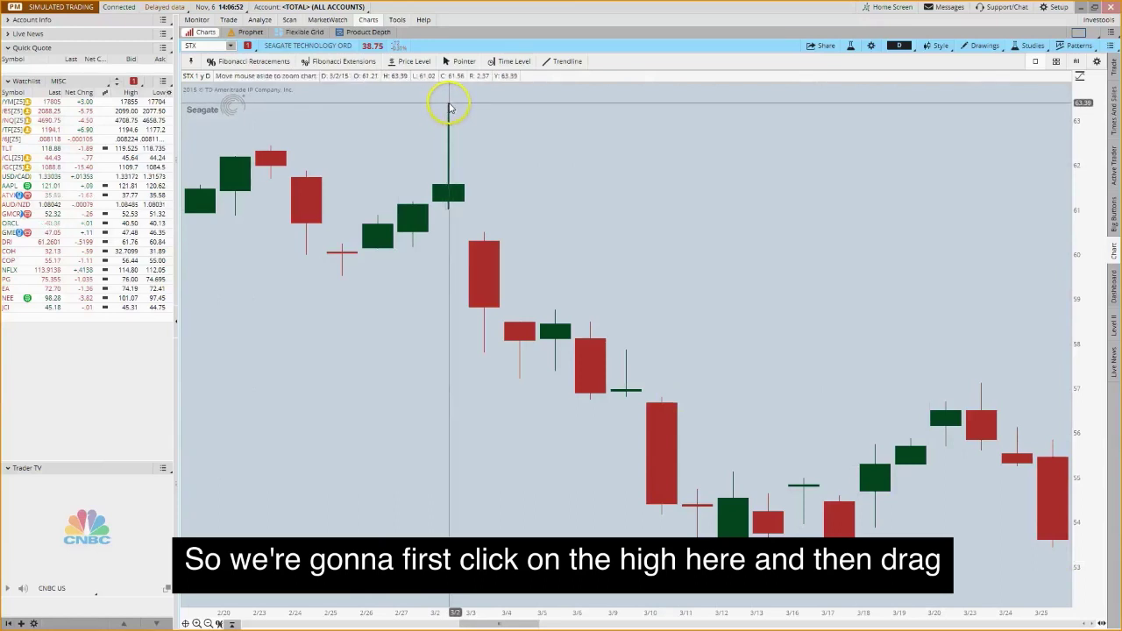
pyautogui.moveTo(448, 104); pyautogui.dragTo(735, 594)
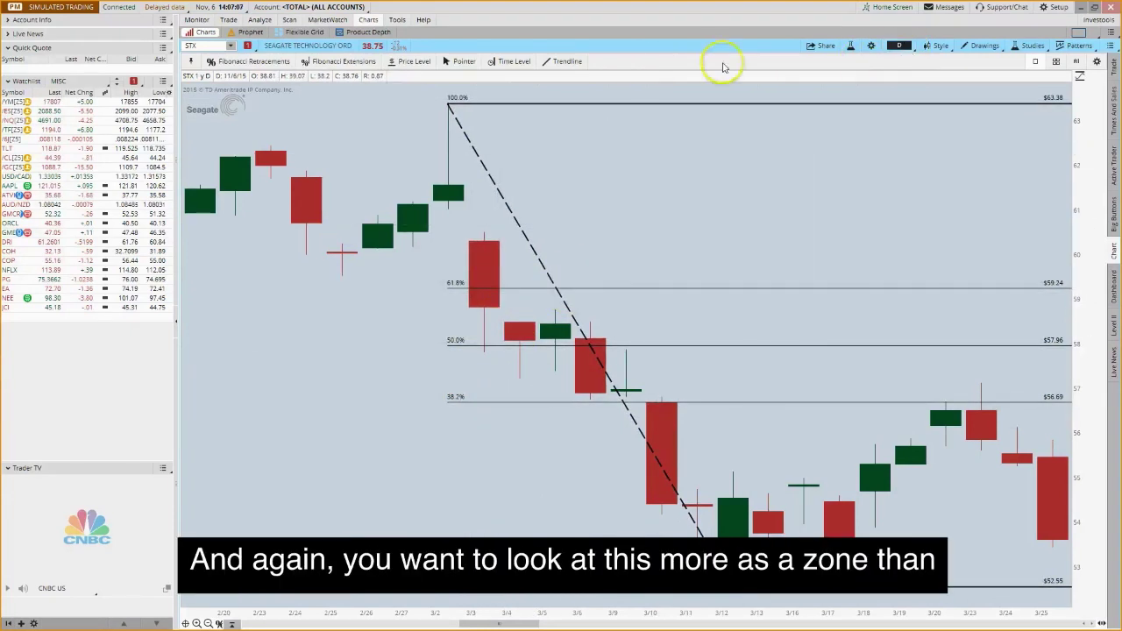
# - Shade the STX 56.69–59.24 retracement band in cyan, then zoom out through late April
pyautogui.click(986, 45)
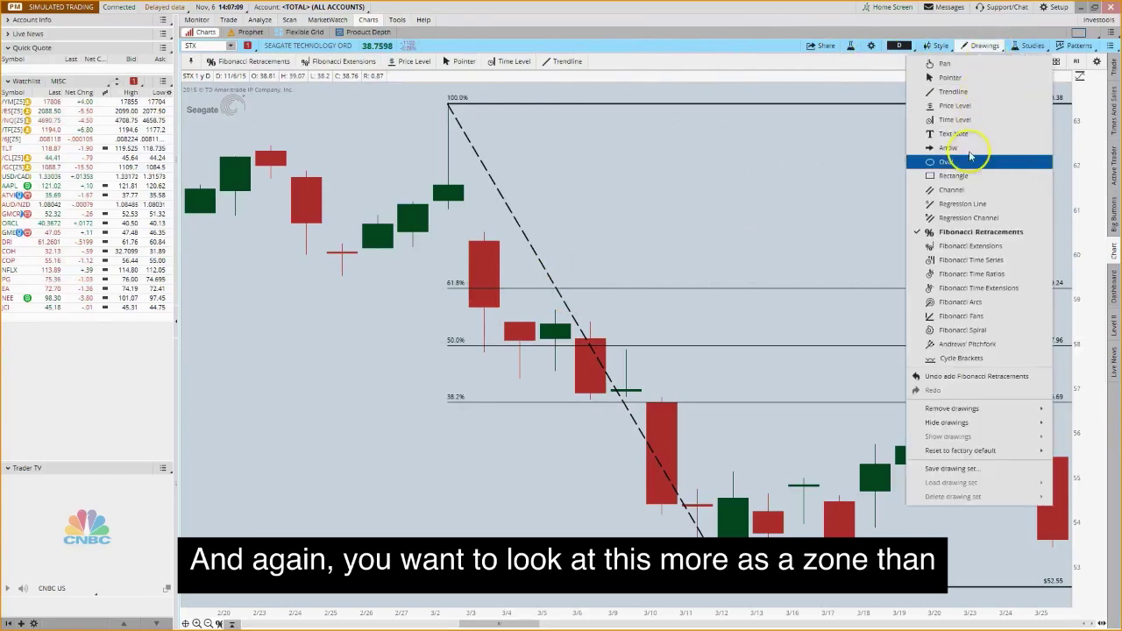
pyautogui.click(952, 173)
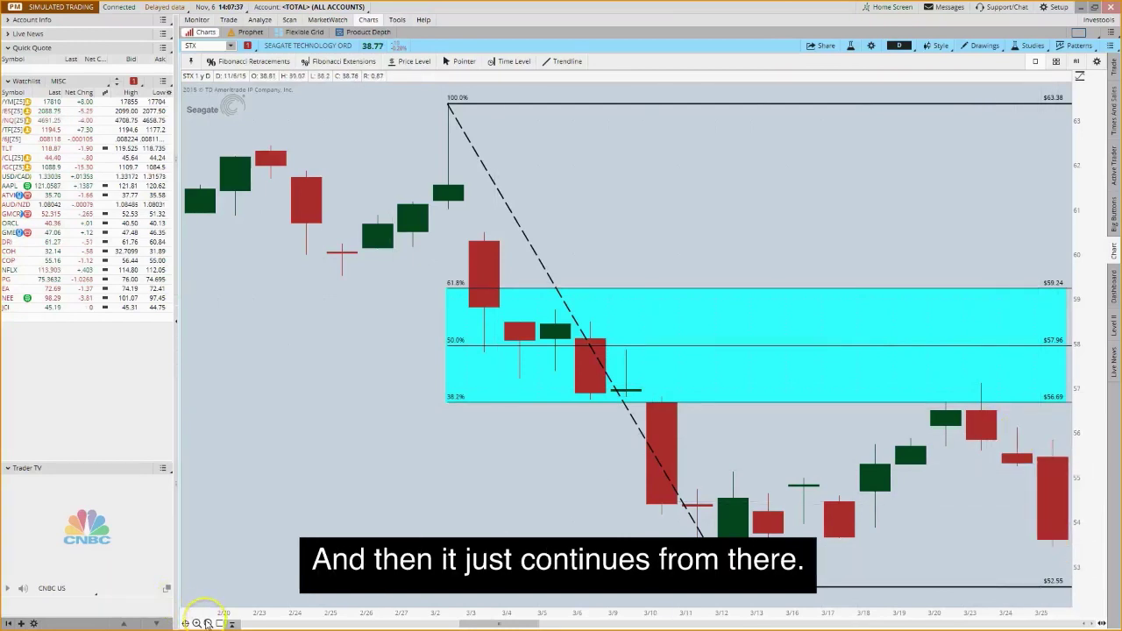
pyautogui.click(208, 623)
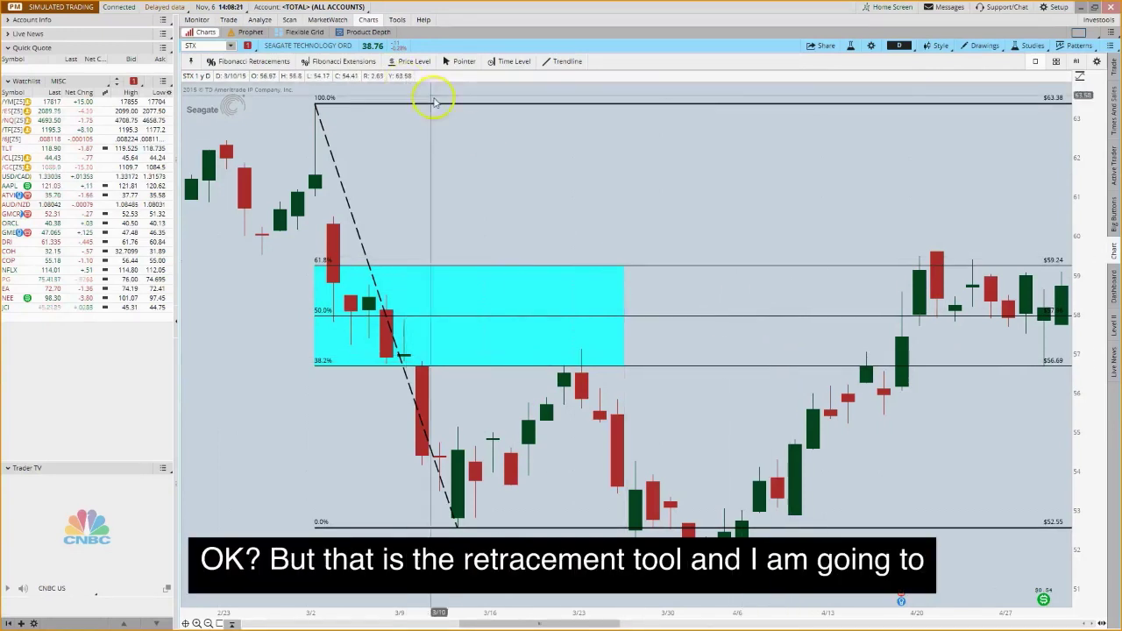
# - Remove all drawings from the Seagate chart and zoom out to the 1-year daily view
pyautogui.rightClick(533, 159)
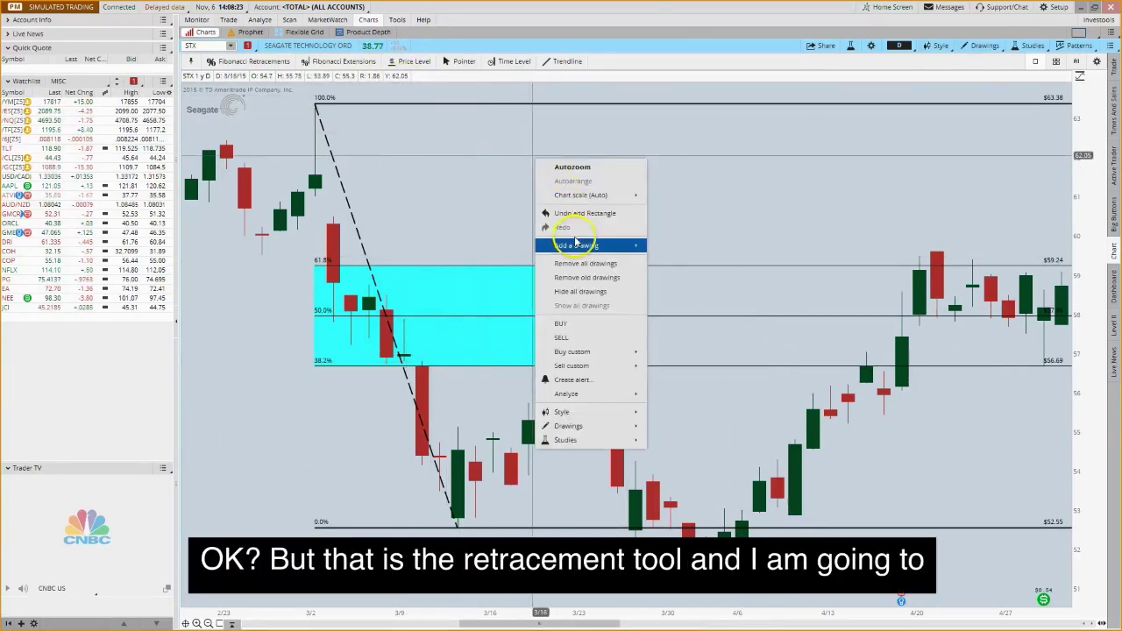
pyautogui.click(579, 260)
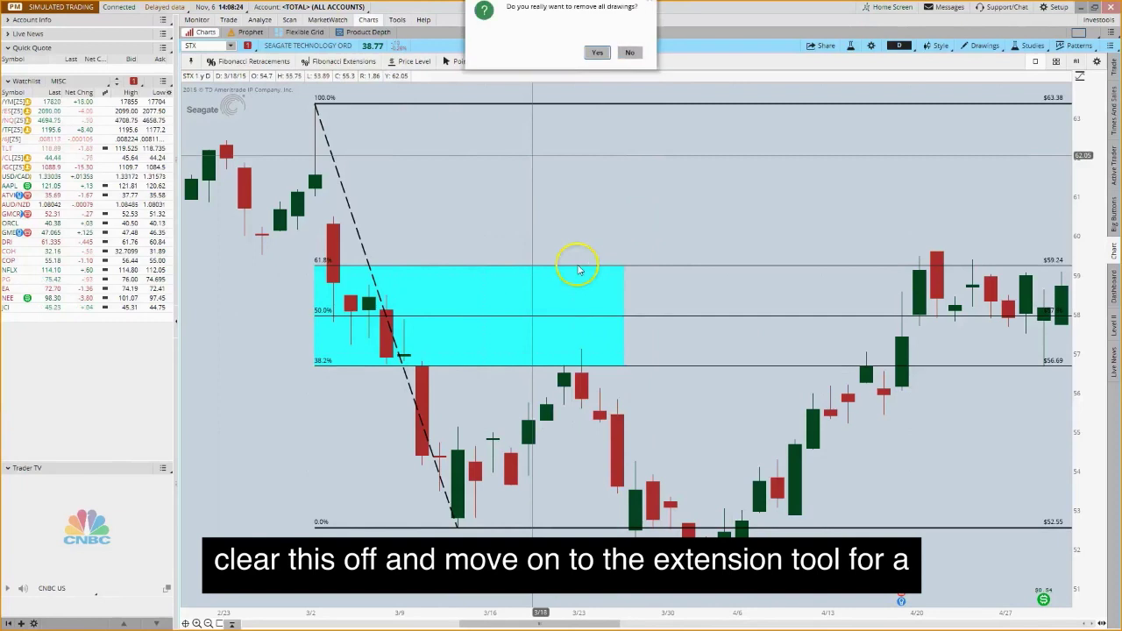
pyautogui.click(597, 62)
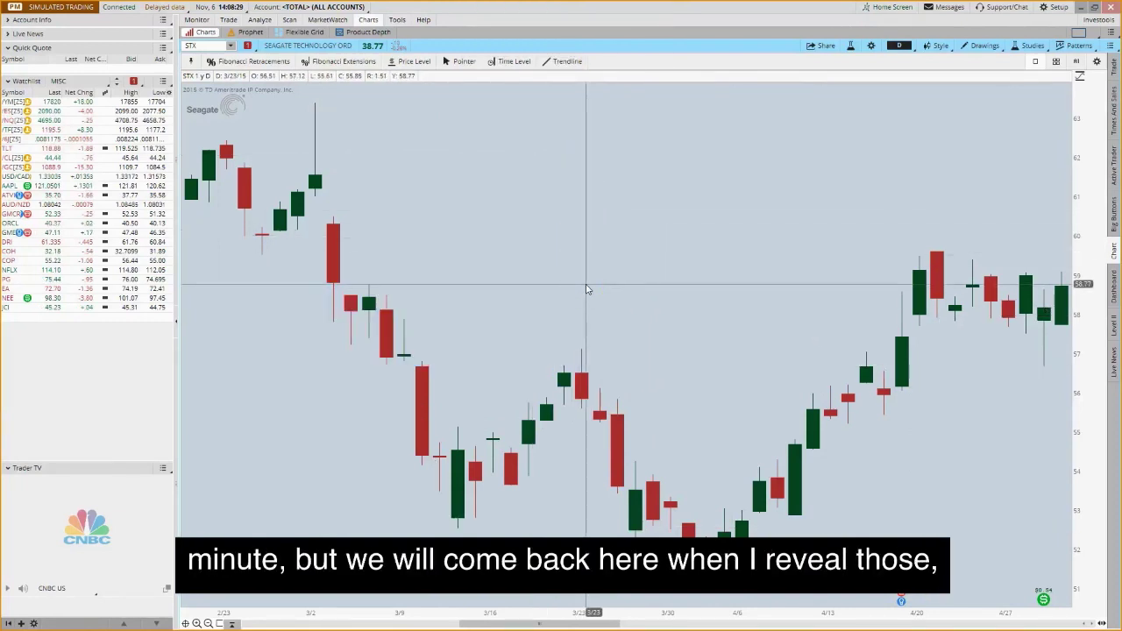
pyautogui.click(576, 265)
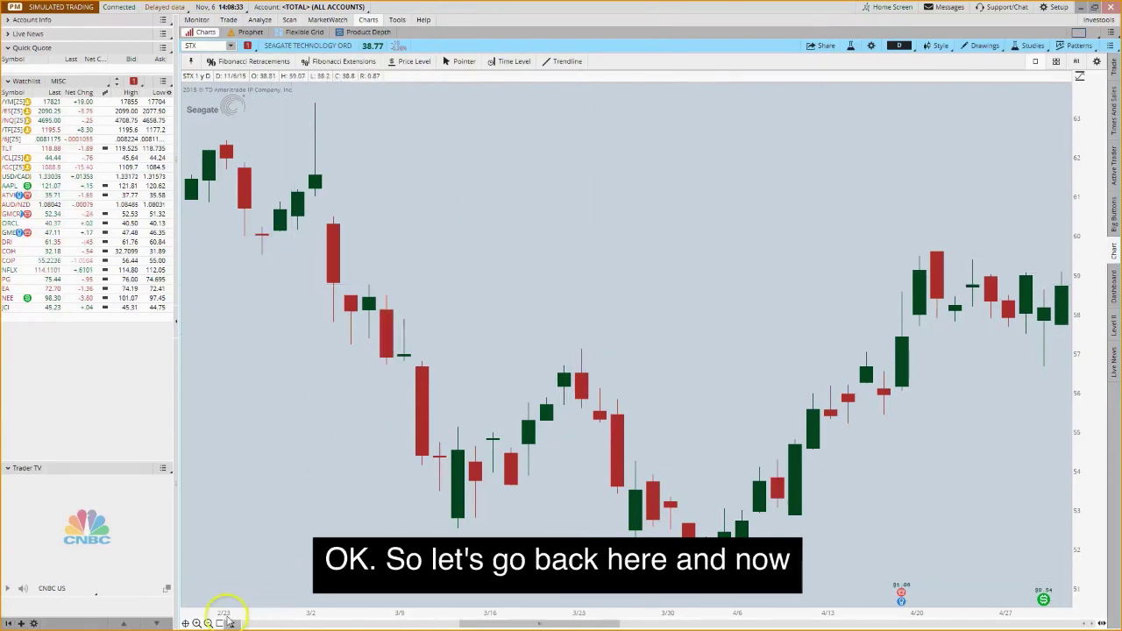
pyautogui.click(208, 622)
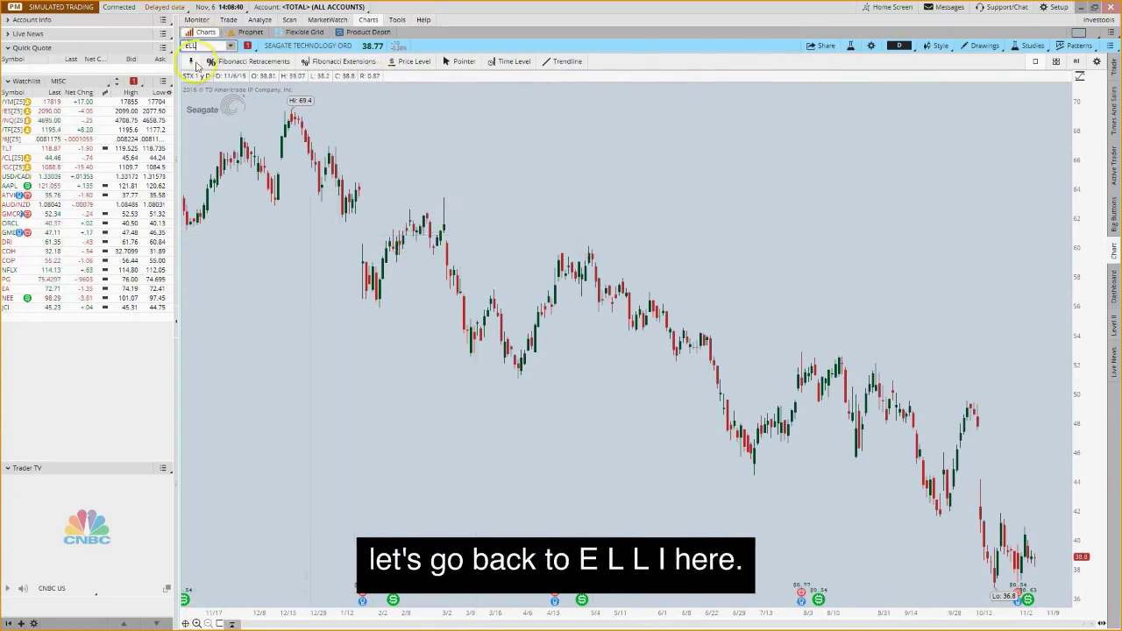
# - Load the Ellie Mae (ELLI) daily chart and pick the Fibonacci Extensions drawing tool
pyautogui.write('I')
pyautogui.press('Return')
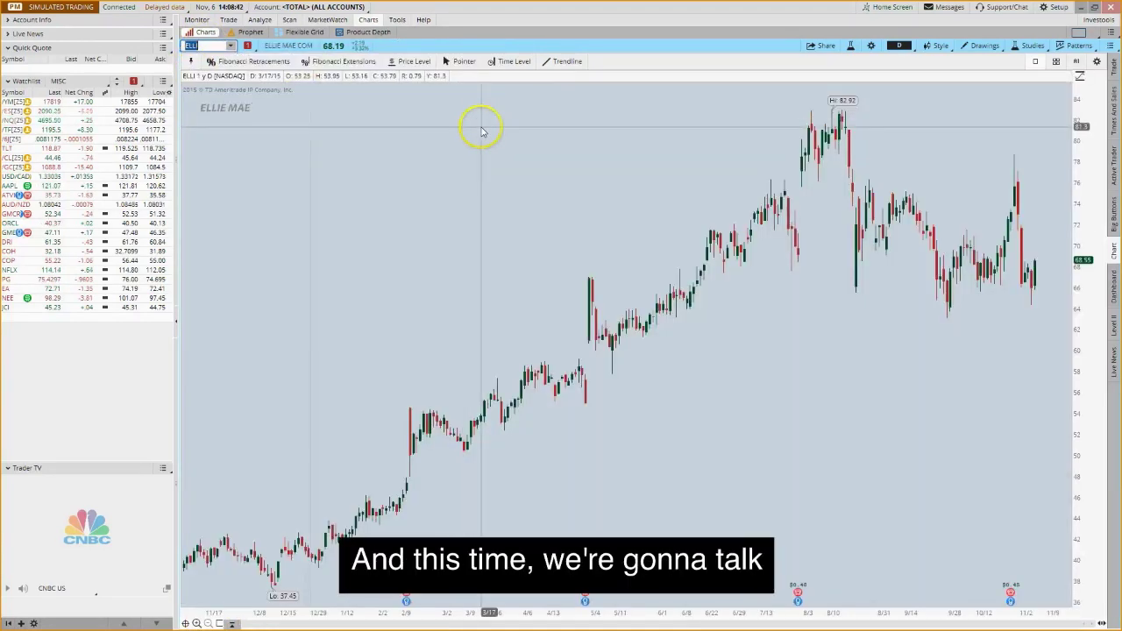
pyautogui.click(981, 46)
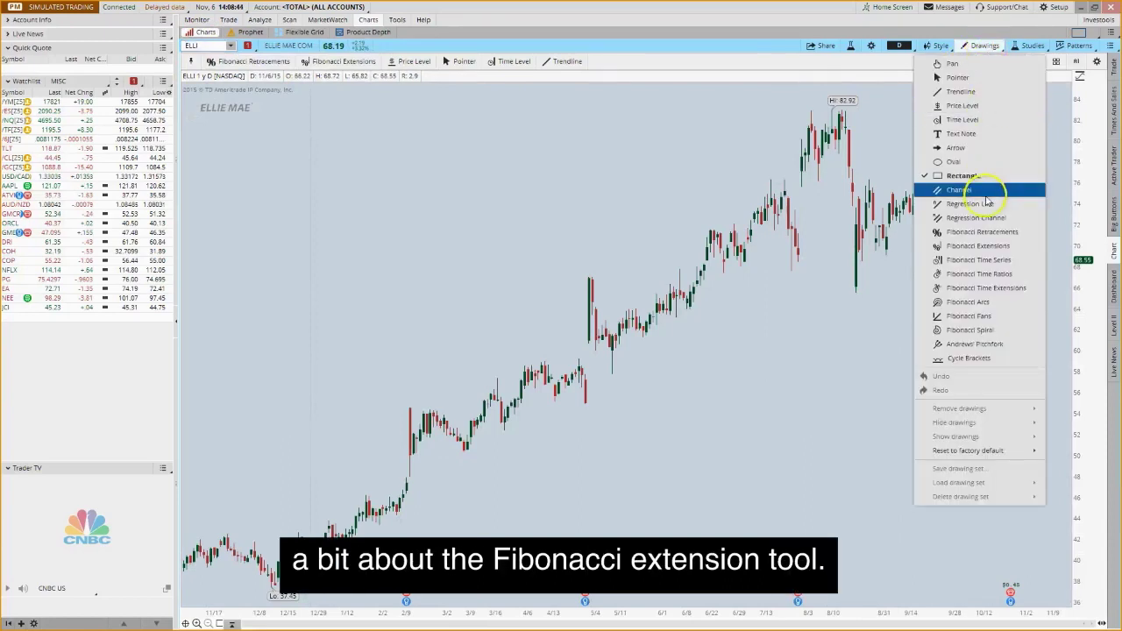
pyautogui.click(991, 250)
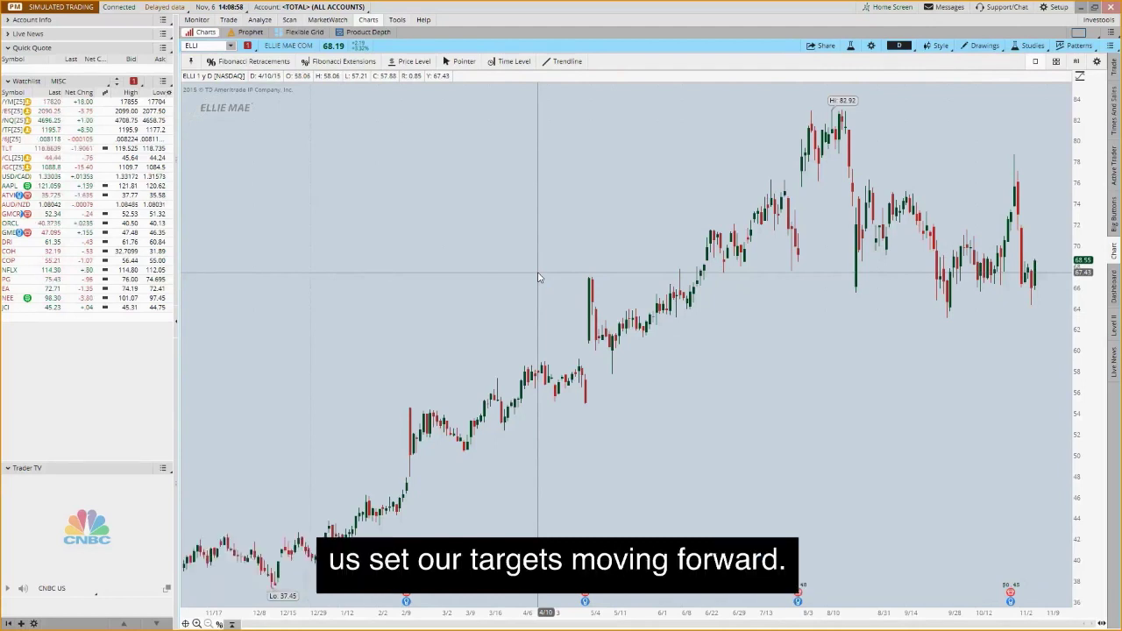
pyautogui.click(468, 462)
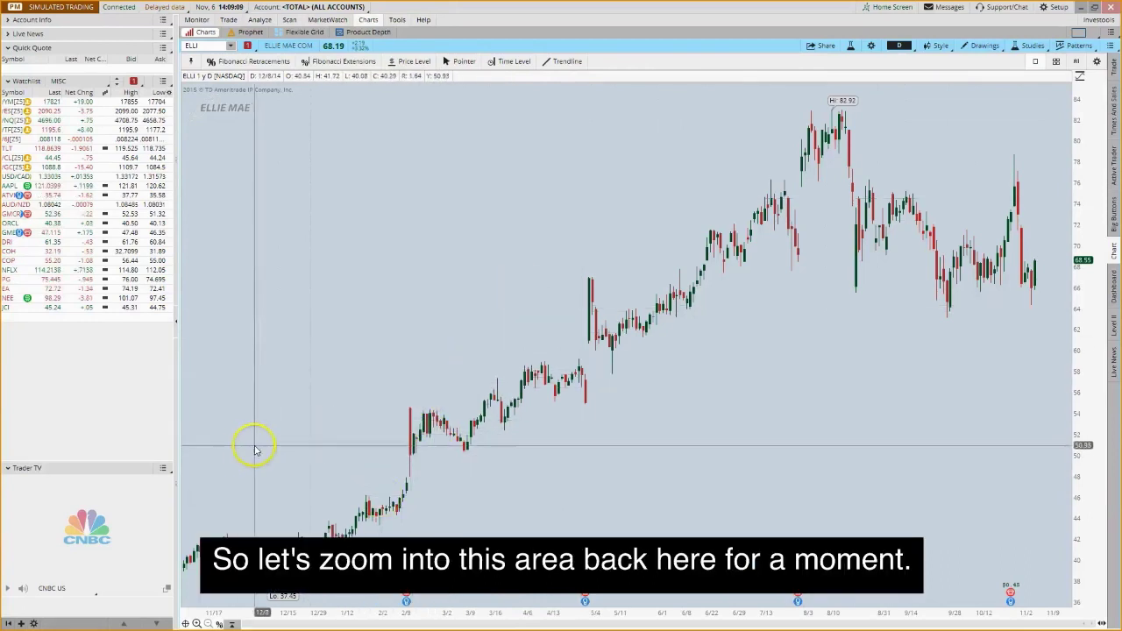
pyautogui.moveTo(255, 450); pyautogui.dragTo(489, 442)
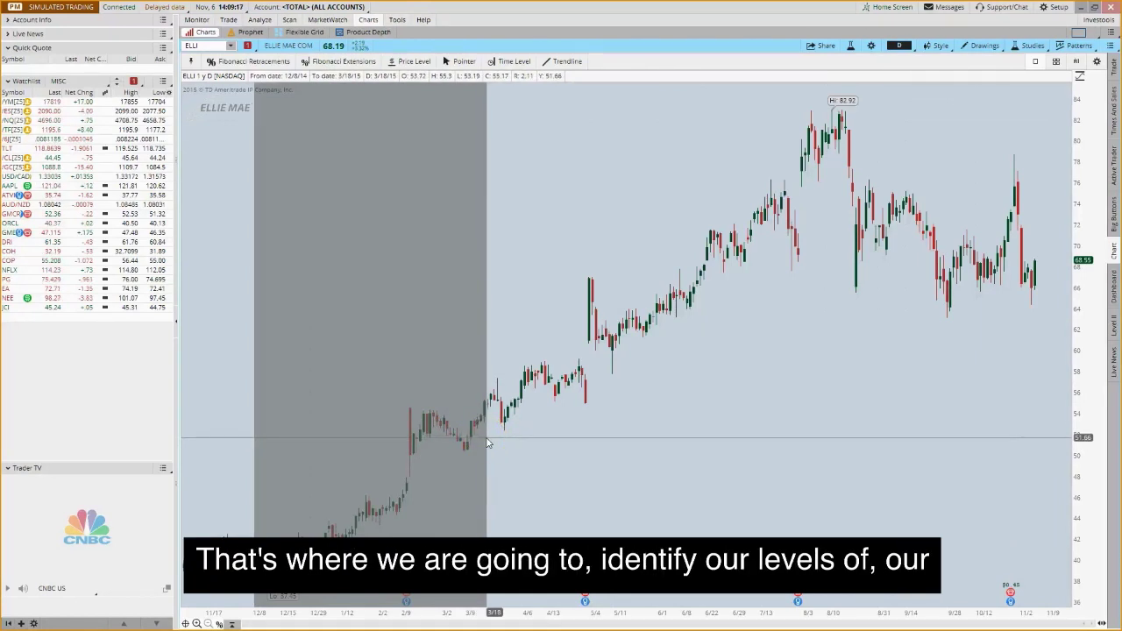
pyautogui.moveTo(489, 443); pyautogui.dragTo(478, 443)
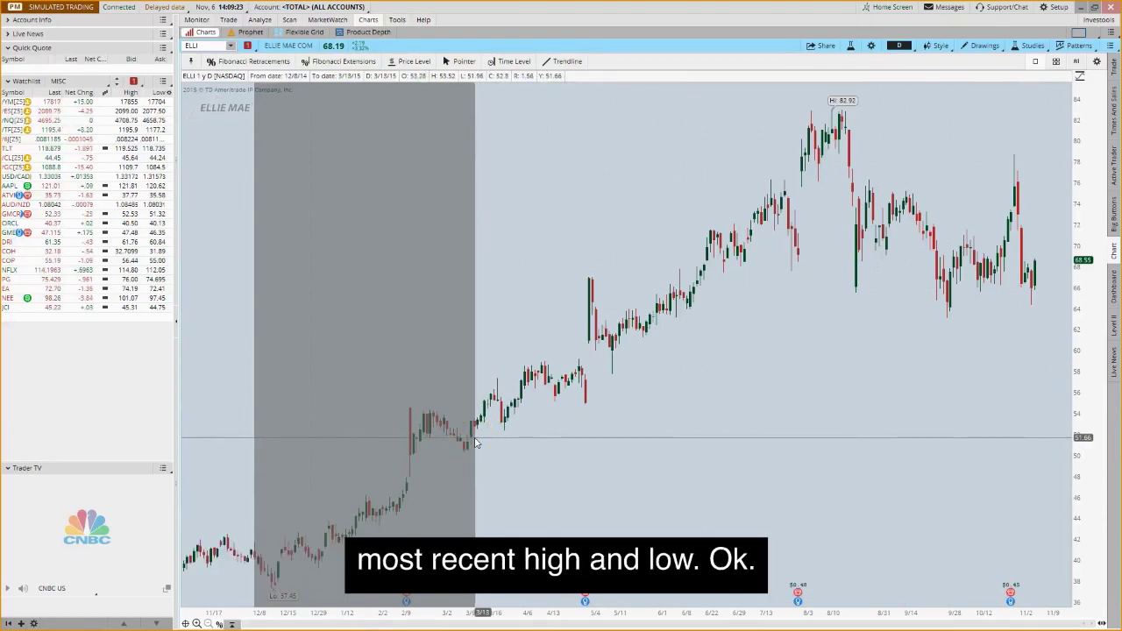
pyautogui.moveTo(475, 443); pyautogui.dragTo(257, 438)
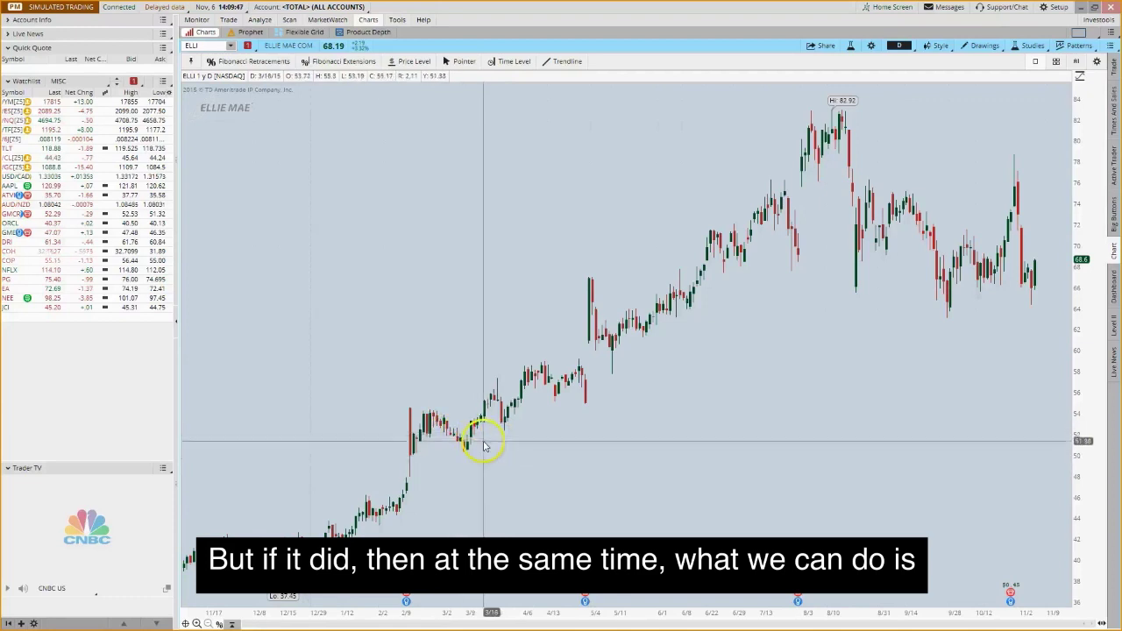
# - Draw a Fibonacci extension on ELLI from the 37.45 December low to the February high and back
pyautogui.click(985, 45)
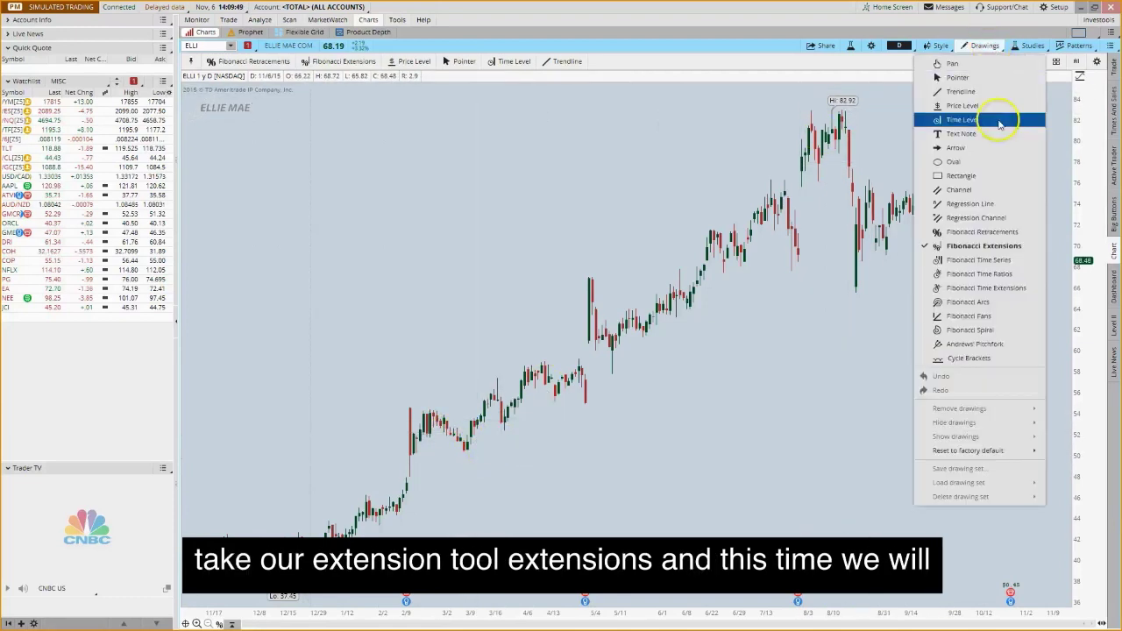
pyautogui.click(1006, 252)
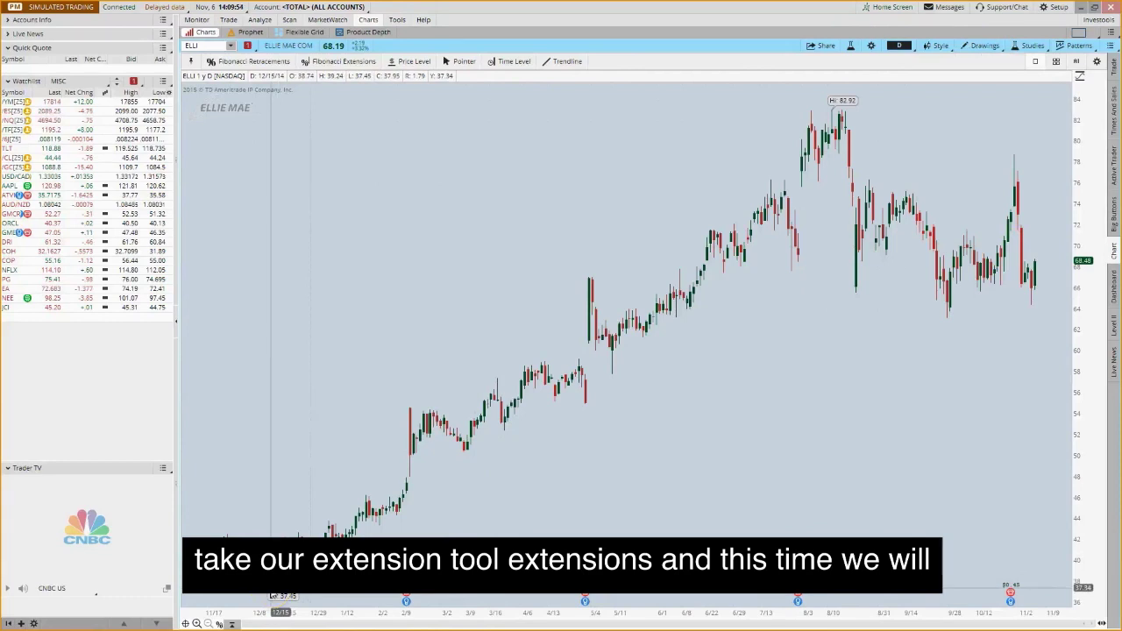
pyautogui.moveTo(272, 592)
pyautogui.mouseDown()
pyautogui.moveTo(333, 476)
pyautogui.moveTo(400, 395)
pyautogui.moveTo(409, 410)
pyautogui.moveTo(380, 459)
pyautogui.moveTo(270, 587)
pyautogui.mouseUp()
pyautogui.click(409, 410)
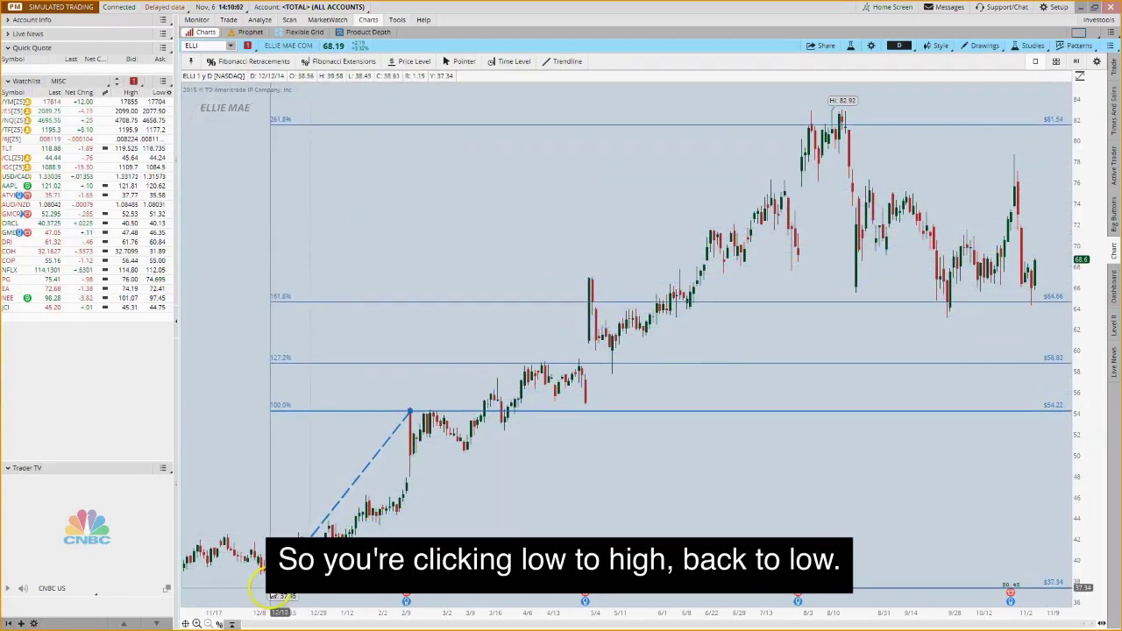
pyautogui.click(265, 588)
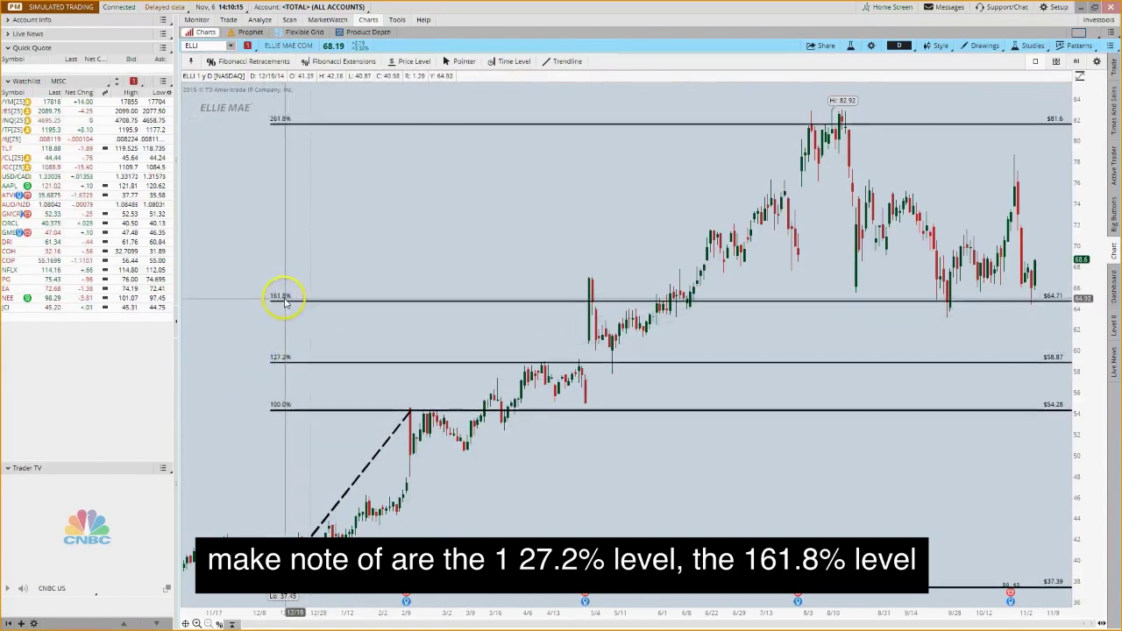
# - Compress the price scale so the 423.6% level comes into view
pyautogui.moveTo(296, 306)
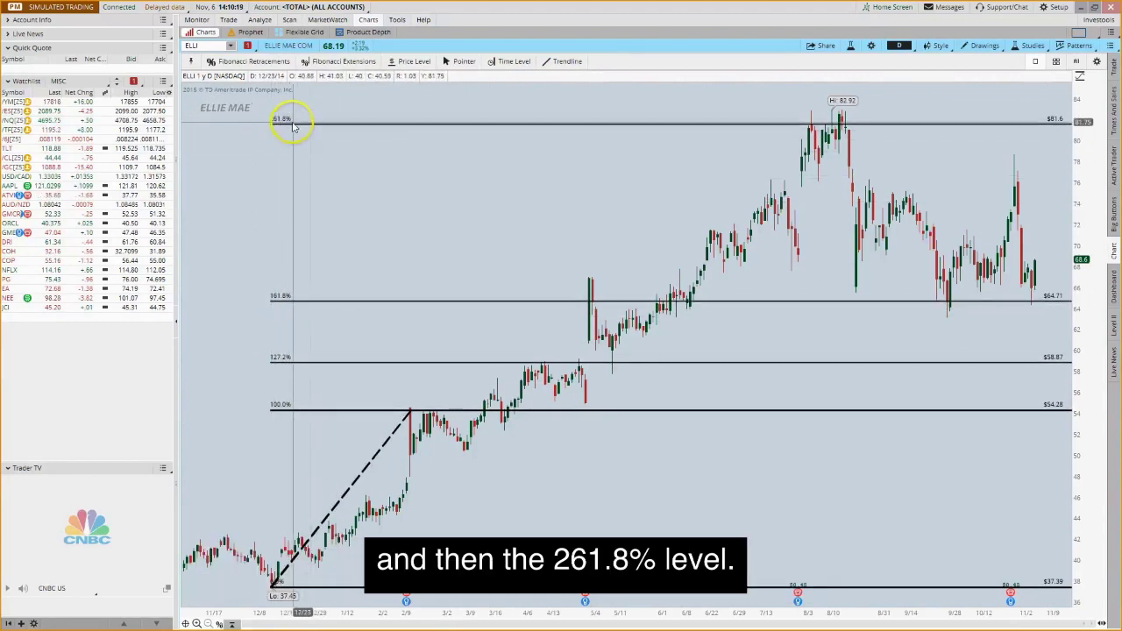
pyautogui.moveTo(297, 128)
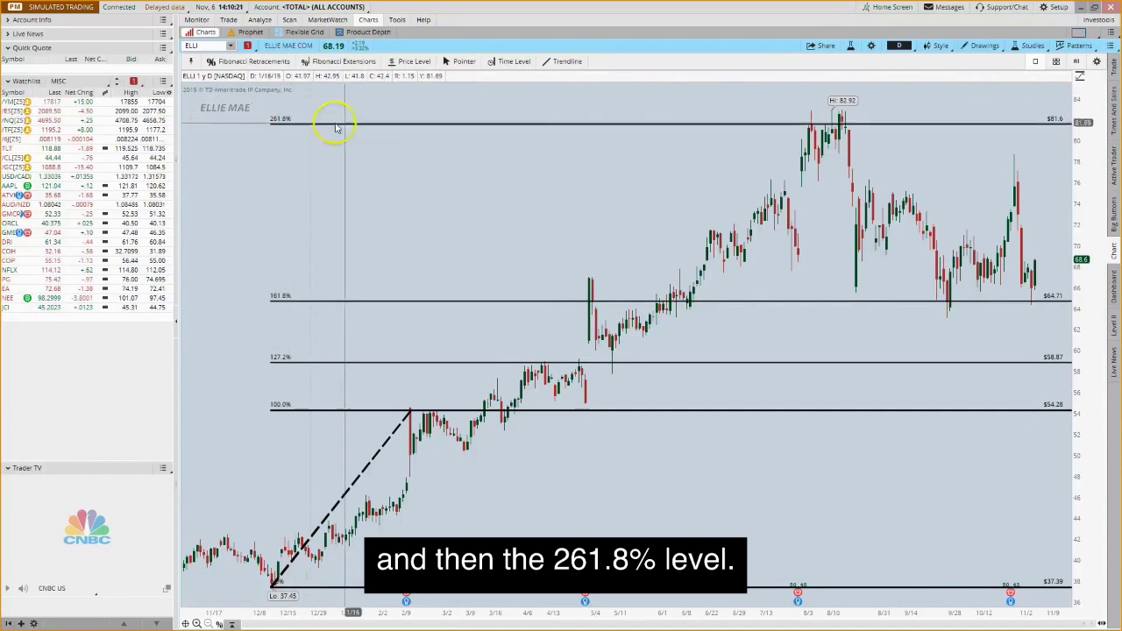
pyautogui.moveTo(1098, 132); pyautogui.dragTo(1084, 433)
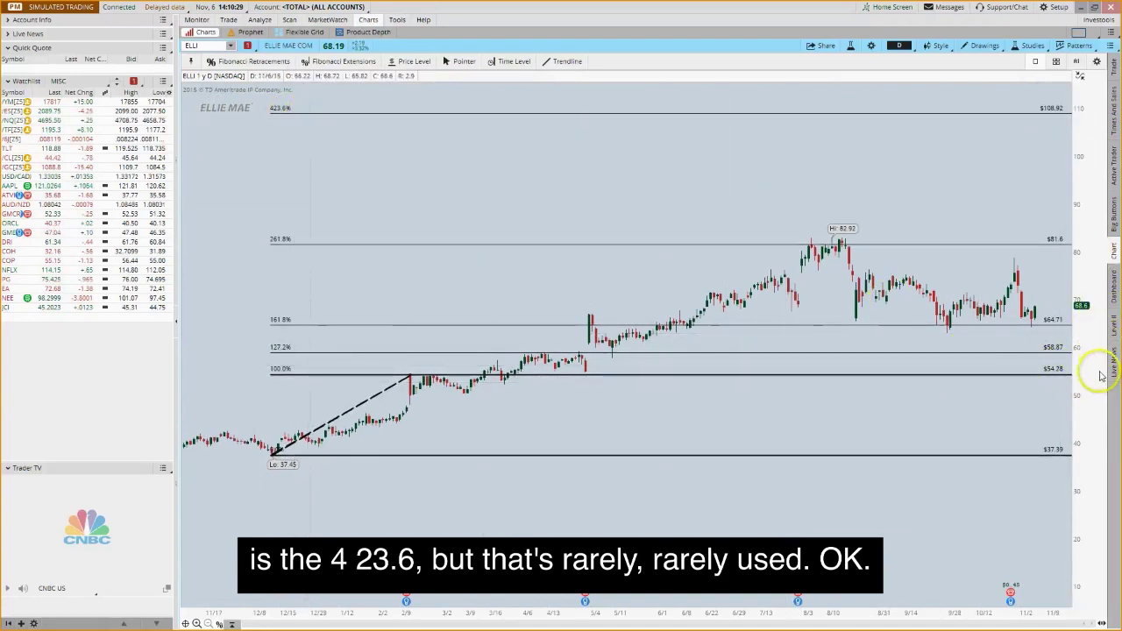
# - Expand the ELLI price scale back to about 37–84 so candles fill the chart
pyautogui.moveTo(1101, 375); pyautogui.dragTo(1095, 225)
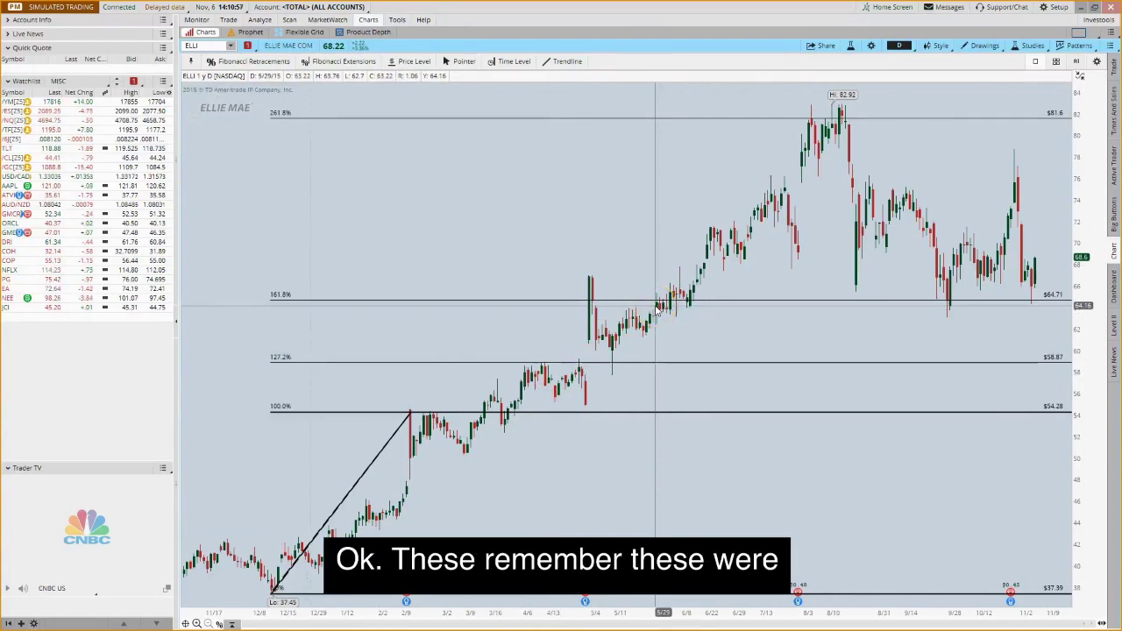
pyautogui.click(478, 357)
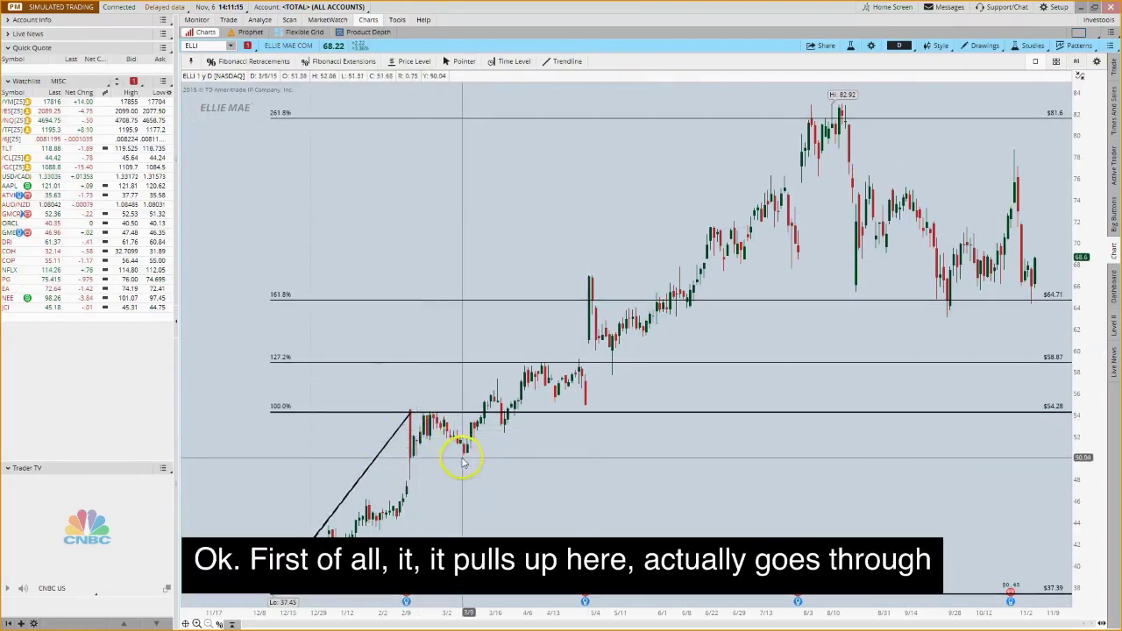
pyautogui.click(536, 375)
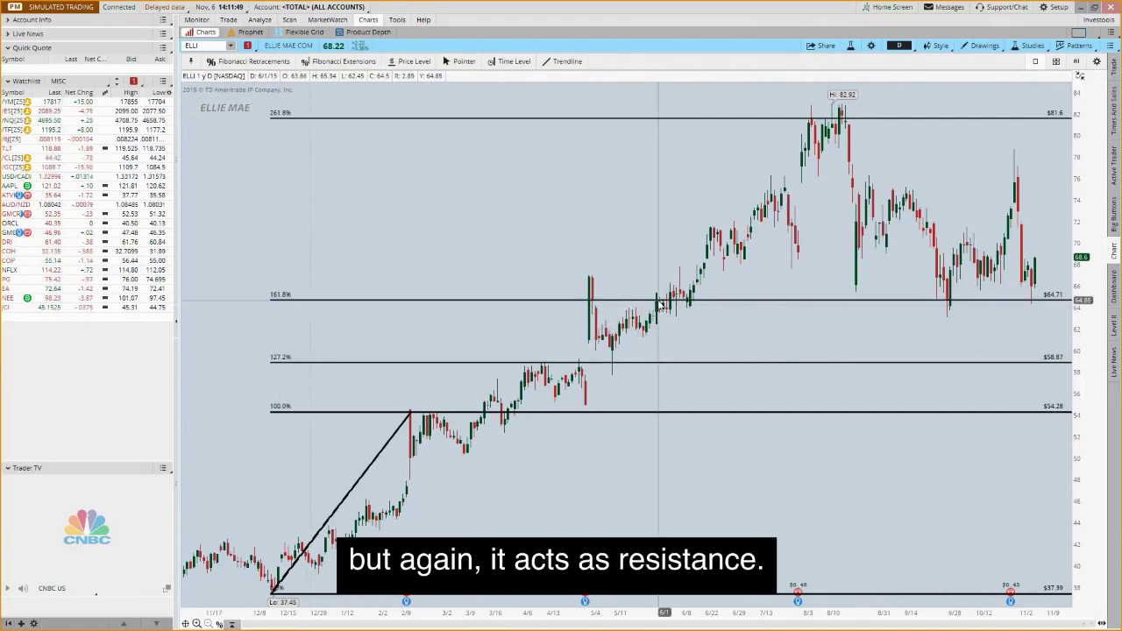
pyautogui.moveTo(655, 302); pyautogui.dragTo(691, 304)
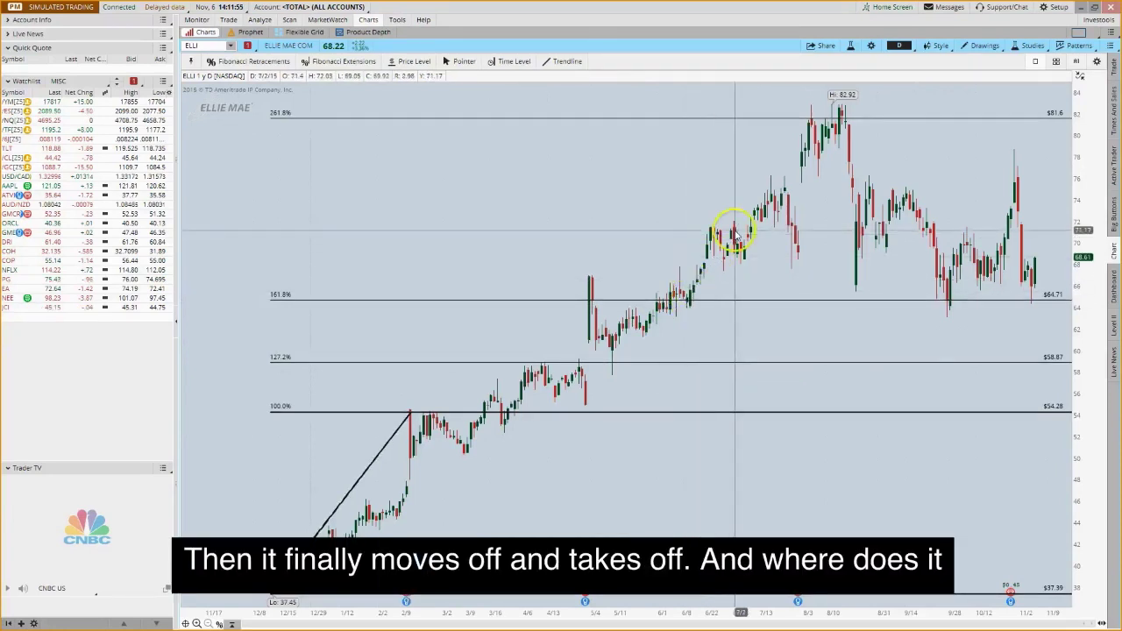
pyautogui.moveTo(738, 236); pyautogui.dragTo(837, 131)
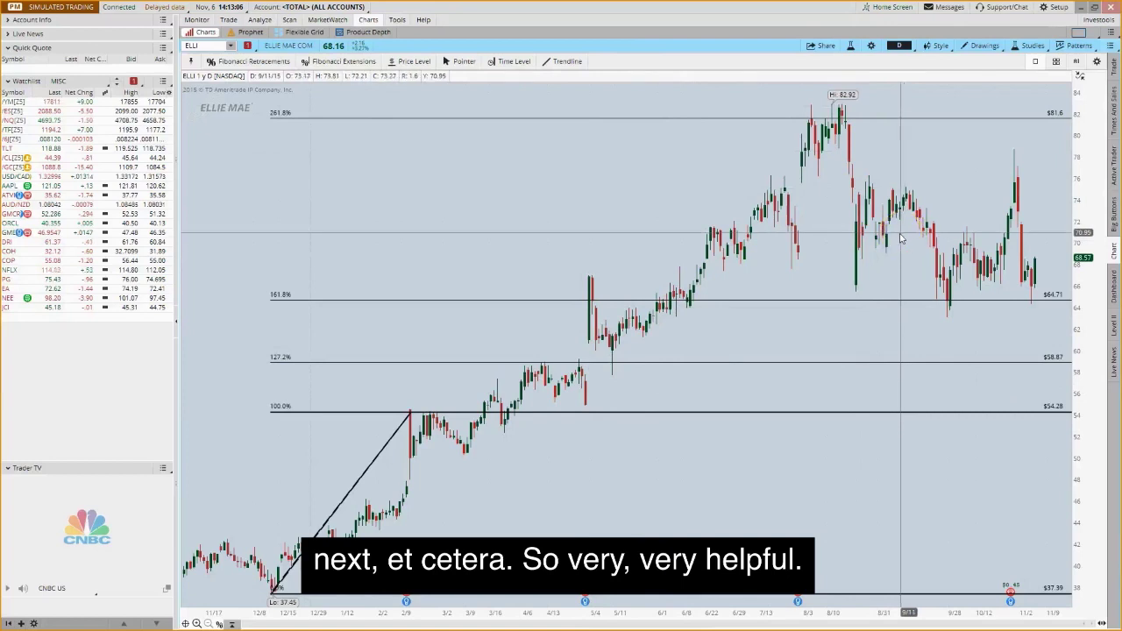
# - Remove all drawings from the ELLI chart, confirming with Yes
pyautogui.rightClick(438, 215)
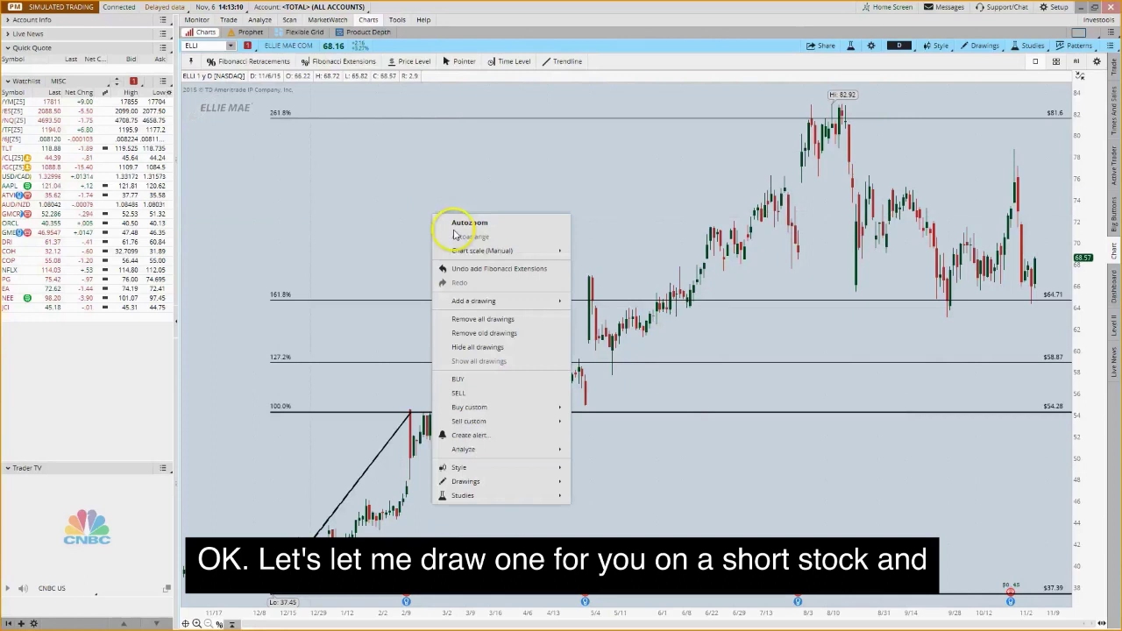
pyautogui.click(469, 320)
pyautogui.click(596, 63)
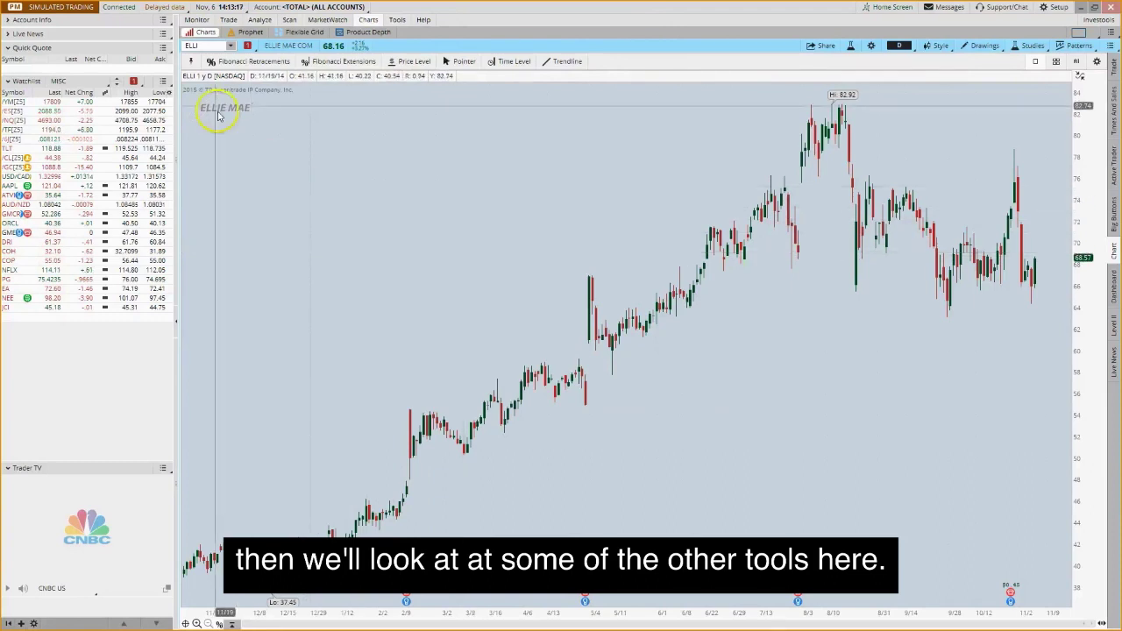
# - Enter YHOO in the symbol box to load the Yahoo chart
pyautogui.click(208, 43)
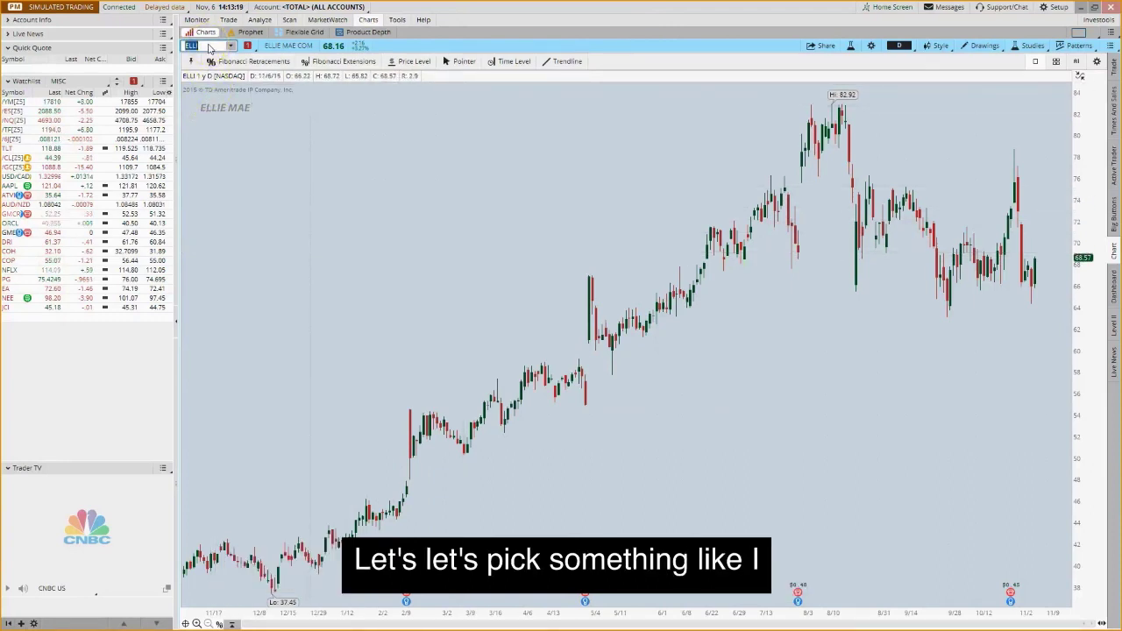
pyautogui.write('YHOO')
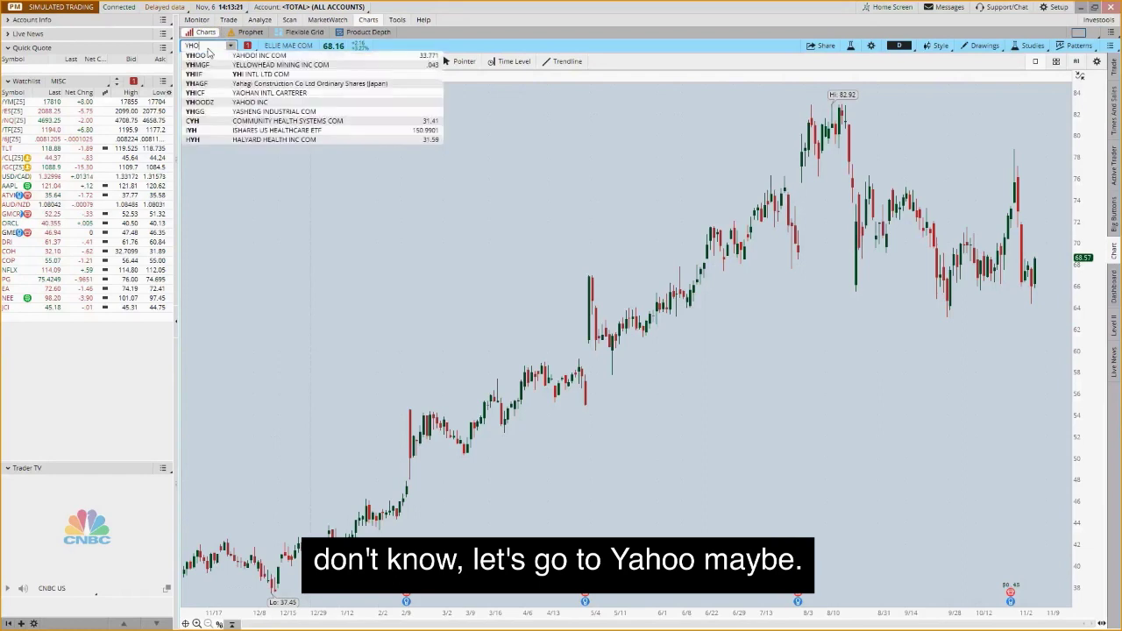
pyautogui.press('Return')
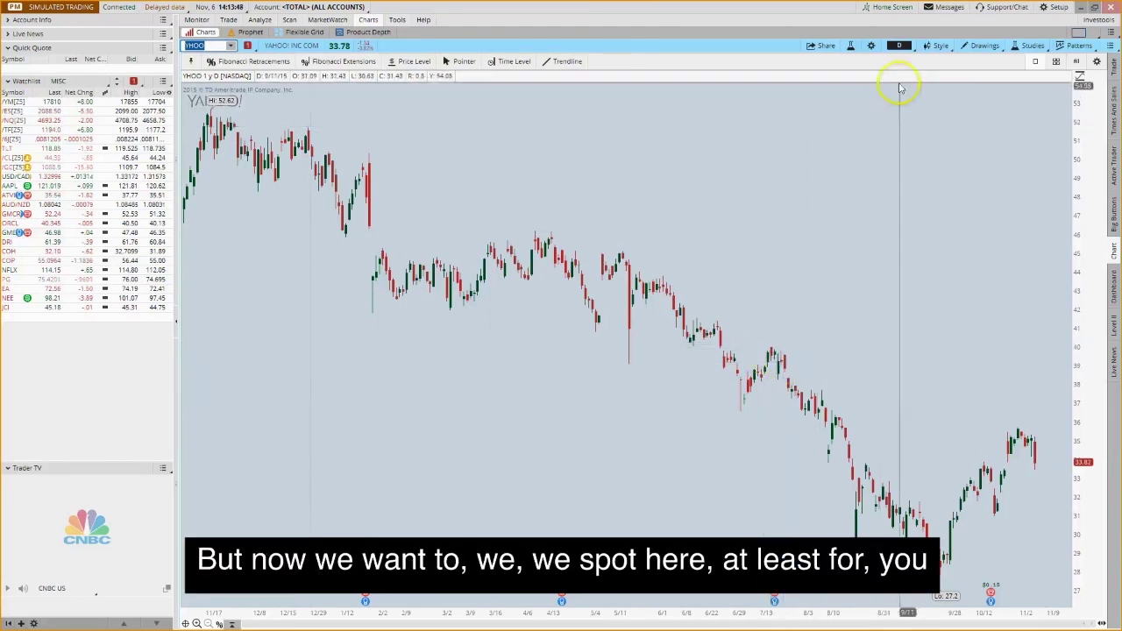
# - Draw a small rectangle over the mid-July YHOO high candle near 40
pyautogui.click(980, 46)
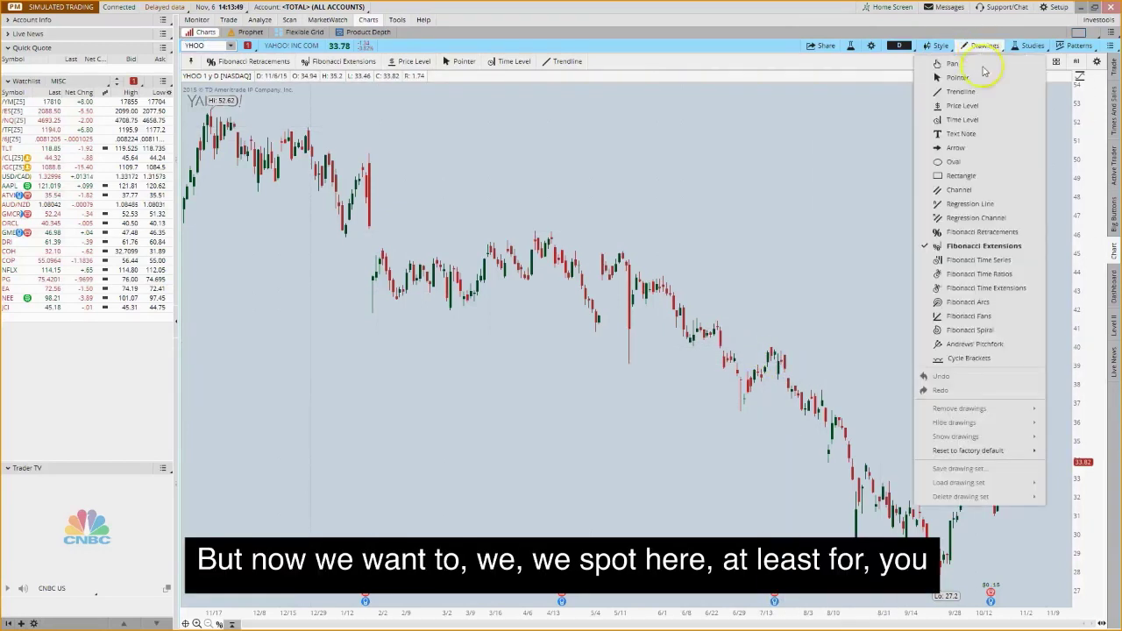
pyautogui.click(973, 177)
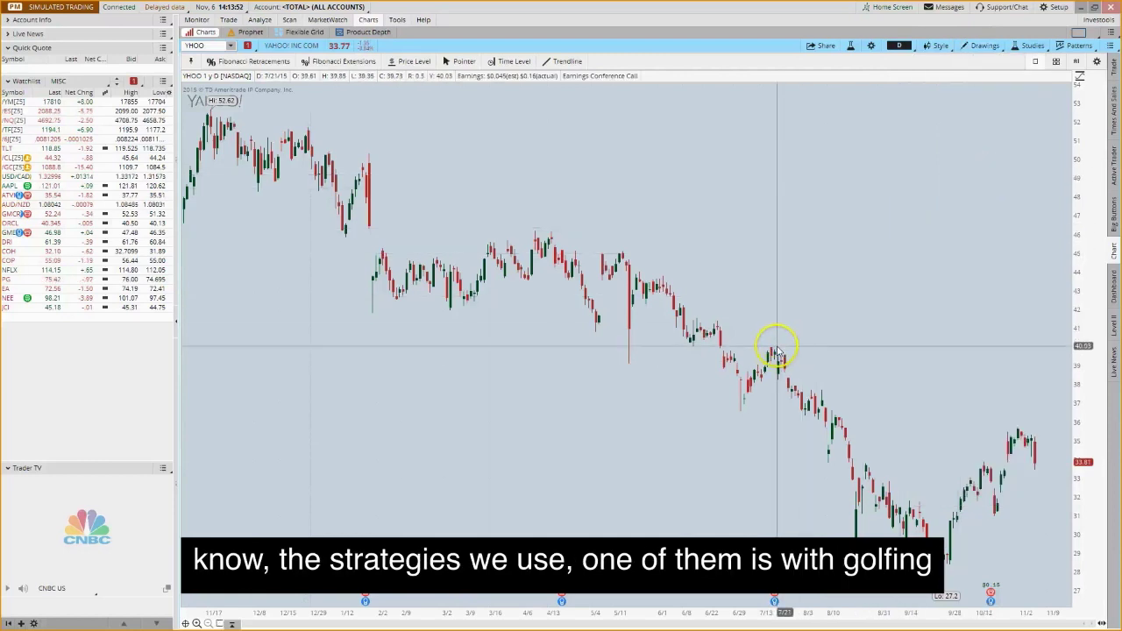
pyautogui.moveTo(776, 351); pyautogui.dragTo(789, 381)
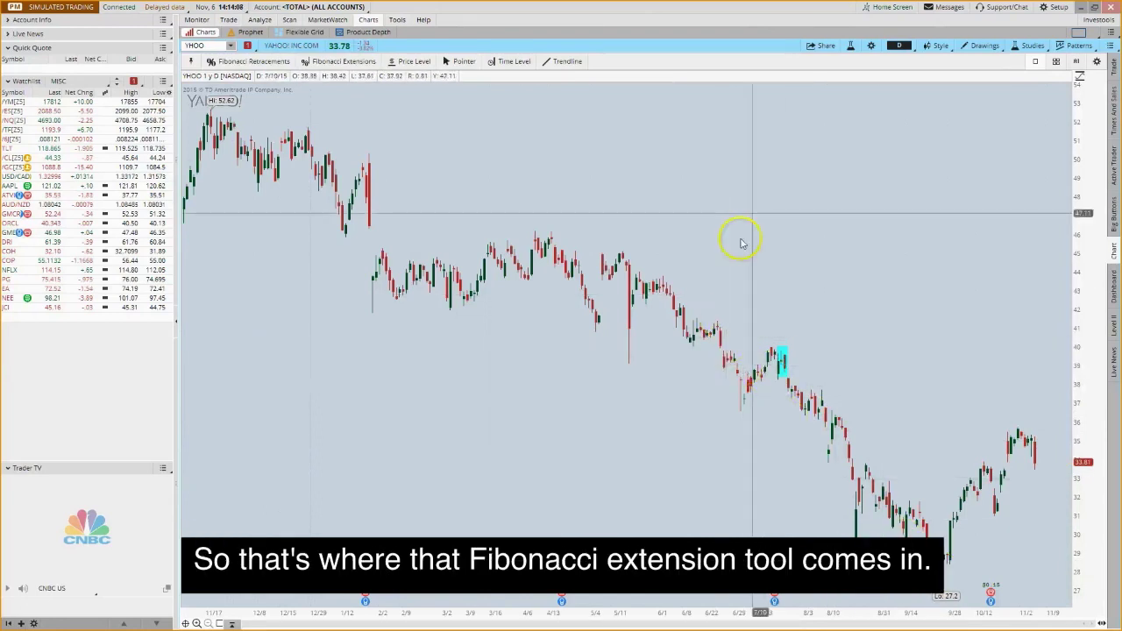
# - Draw a Fibonacci extension from the 45.08 high to the 36.51 low, marking 34.18 and 31.22 targets
pyautogui.click(985, 47)
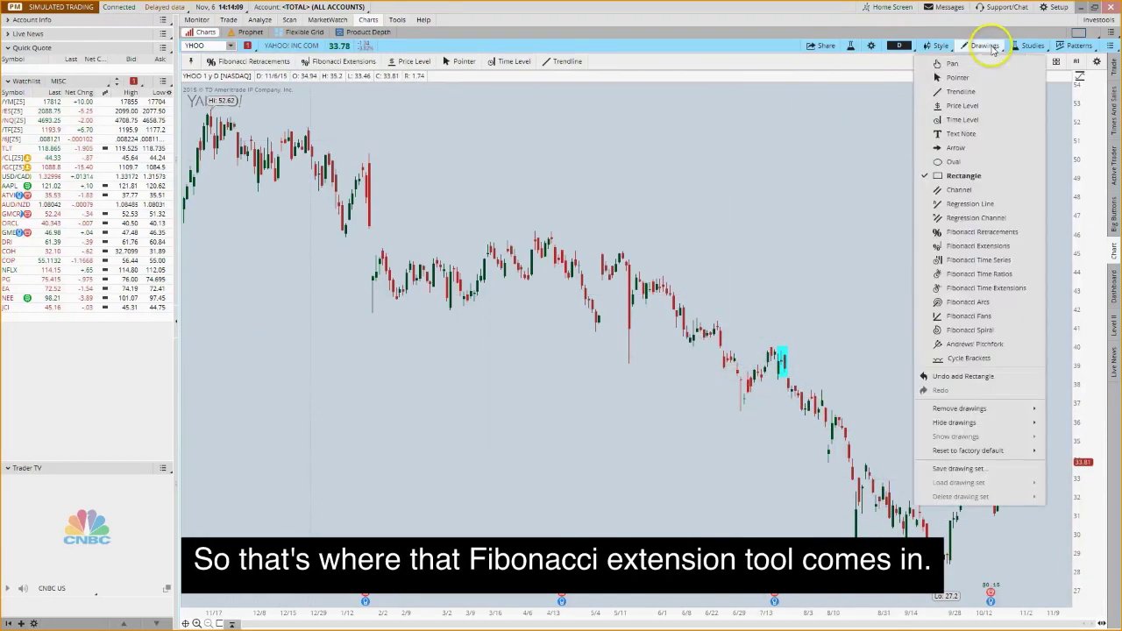
pyautogui.click(994, 247)
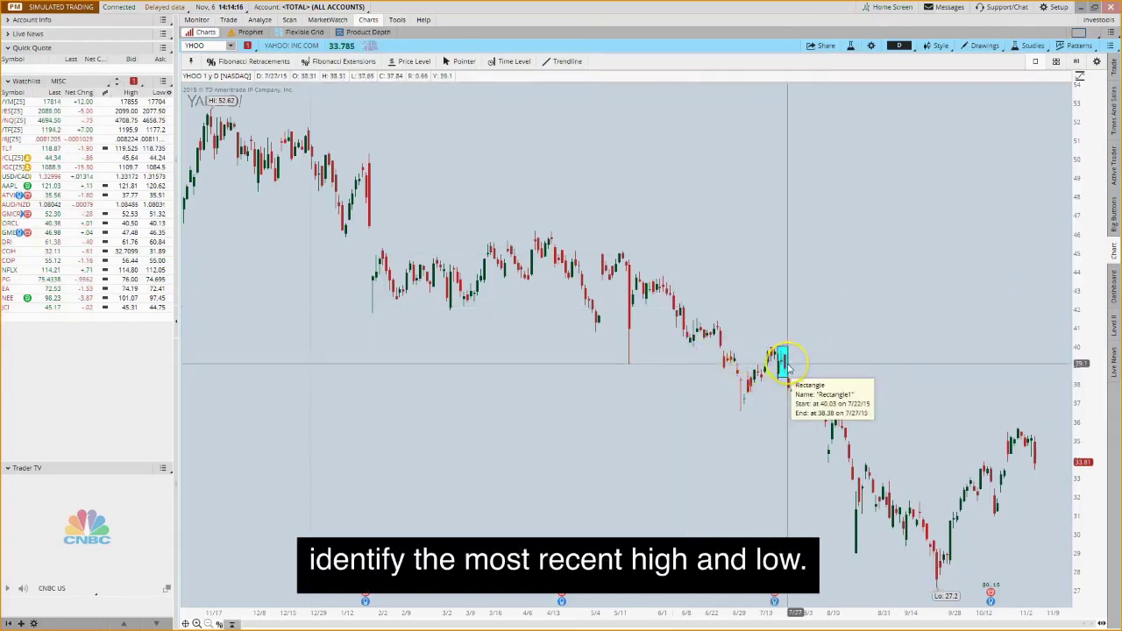
pyautogui.moveTo(780, 363); pyautogui.dragTo(740, 410)
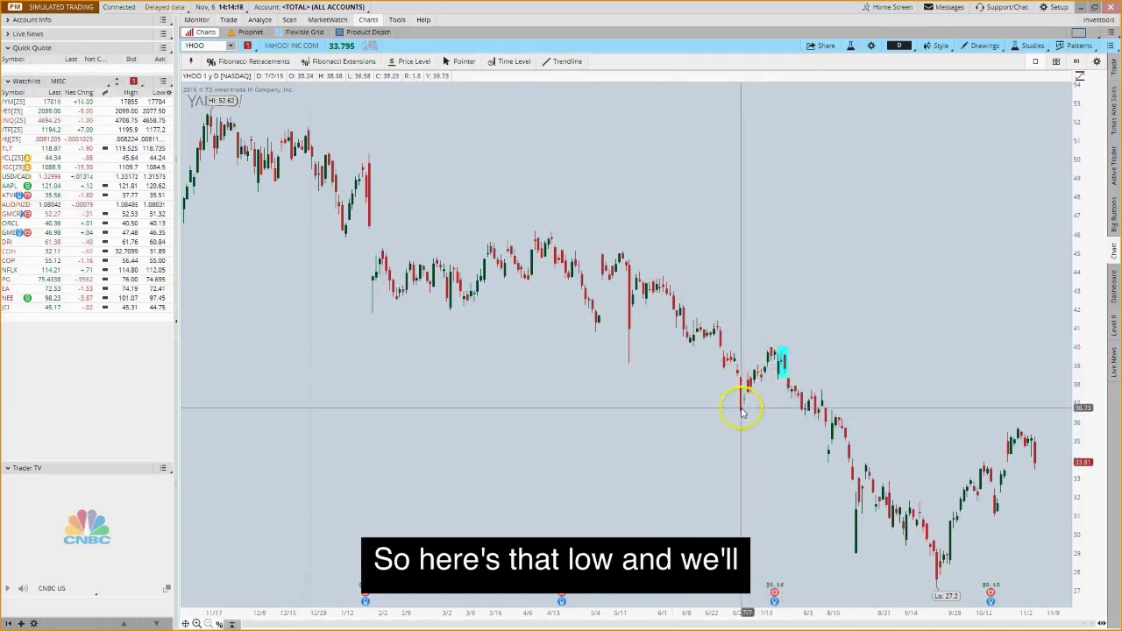
pyautogui.moveTo(623, 253)
pyautogui.mouseDown()
pyautogui.moveTo(724, 346)
pyautogui.moveTo(743, 412)
pyautogui.mouseUp()
pyautogui.click(619, 254)
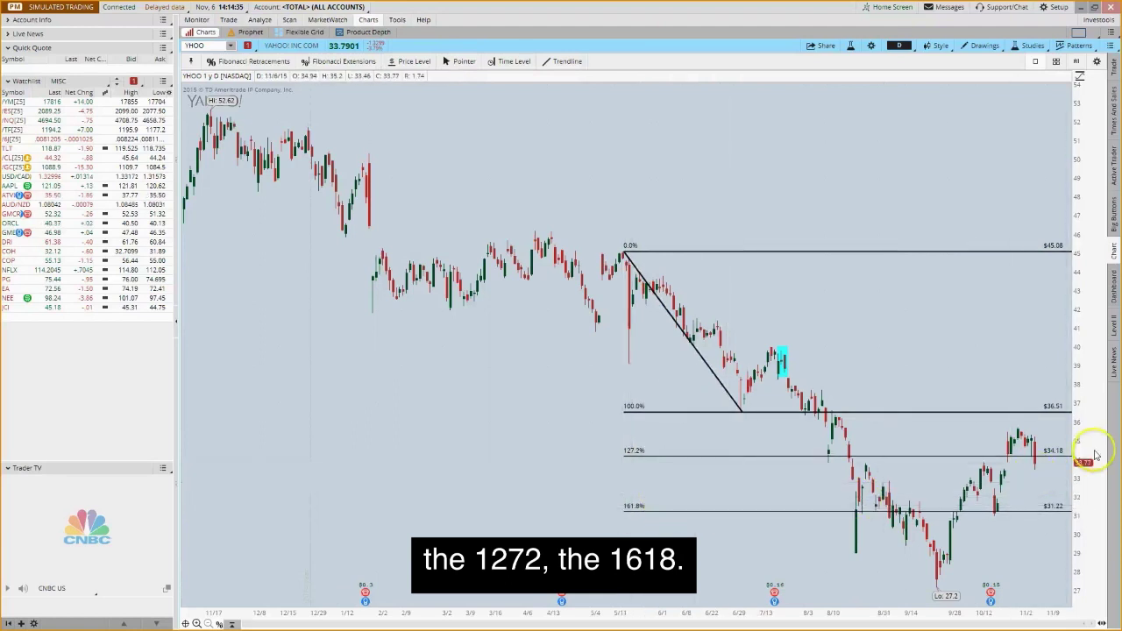
pyautogui.moveTo(1087, 397); pyautogui.dragTo(1057, 552)
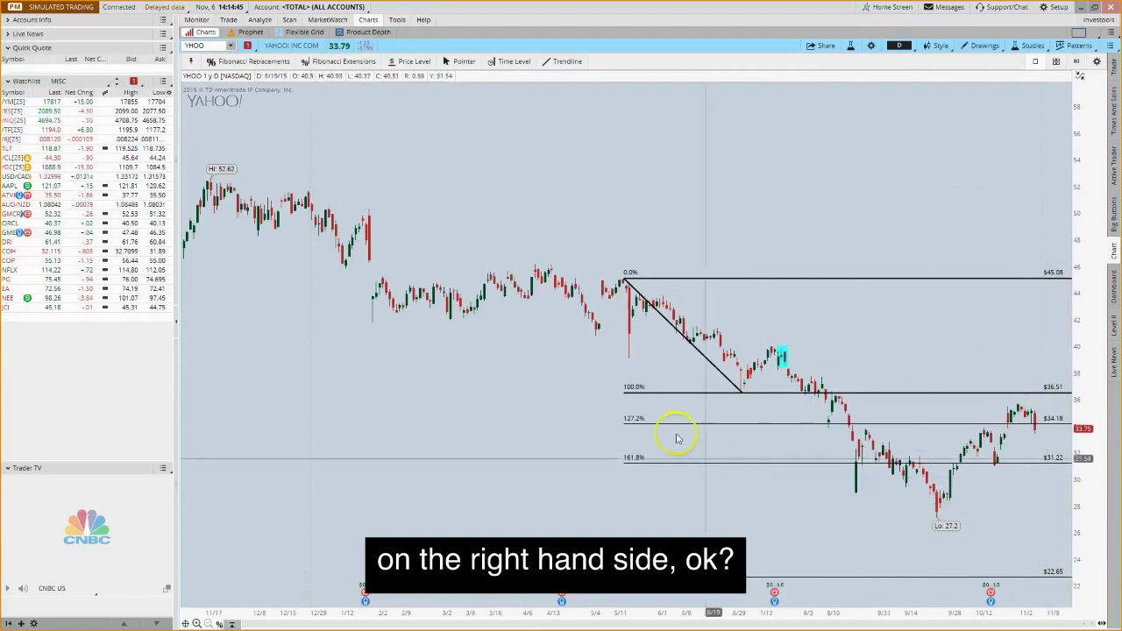
pyautogui.moveTo(1094, 355); pyautogui.dragTo(1061, 434)
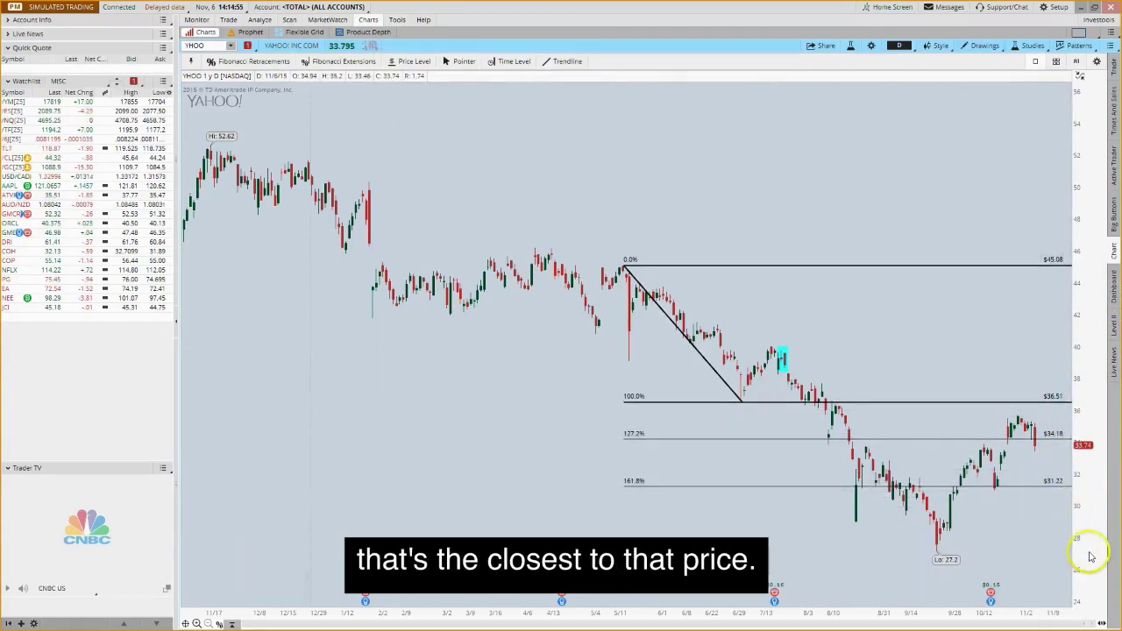
pyautogui.moveTo(1091, 554); pyautogui.dragTo(1094, 498)
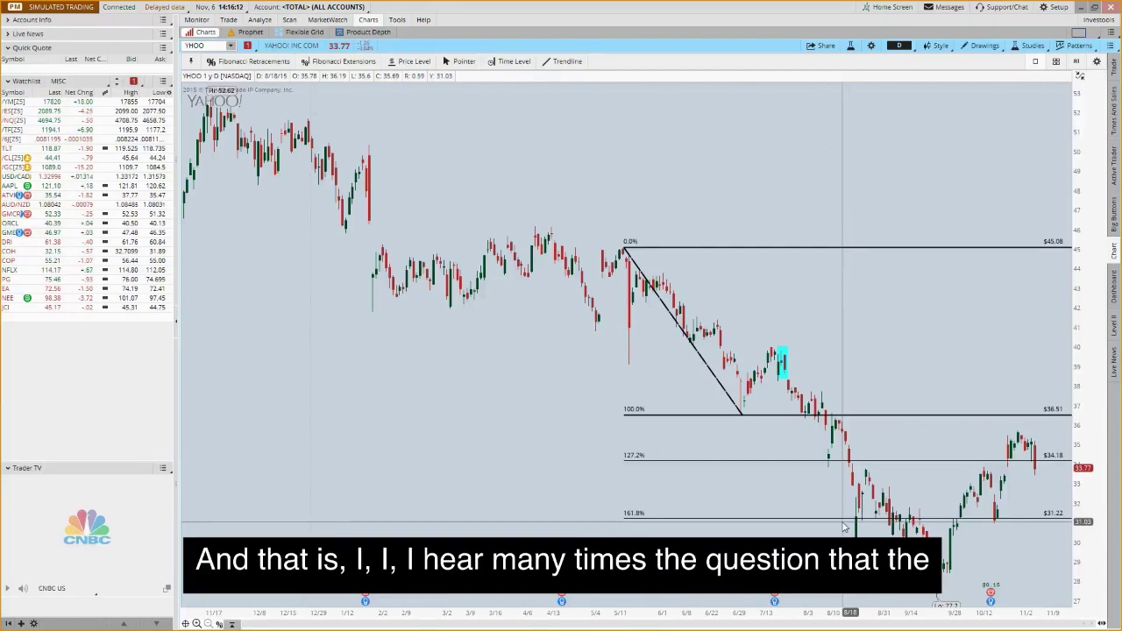
pyautogui.click(811, 479)
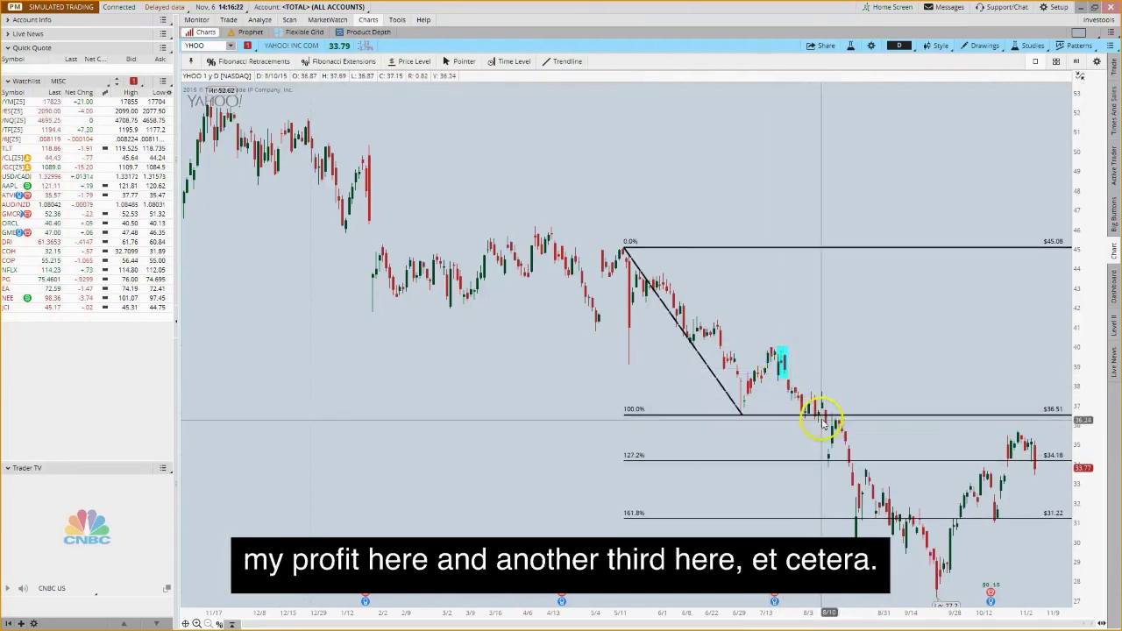
pyautogui.click(843, 462)
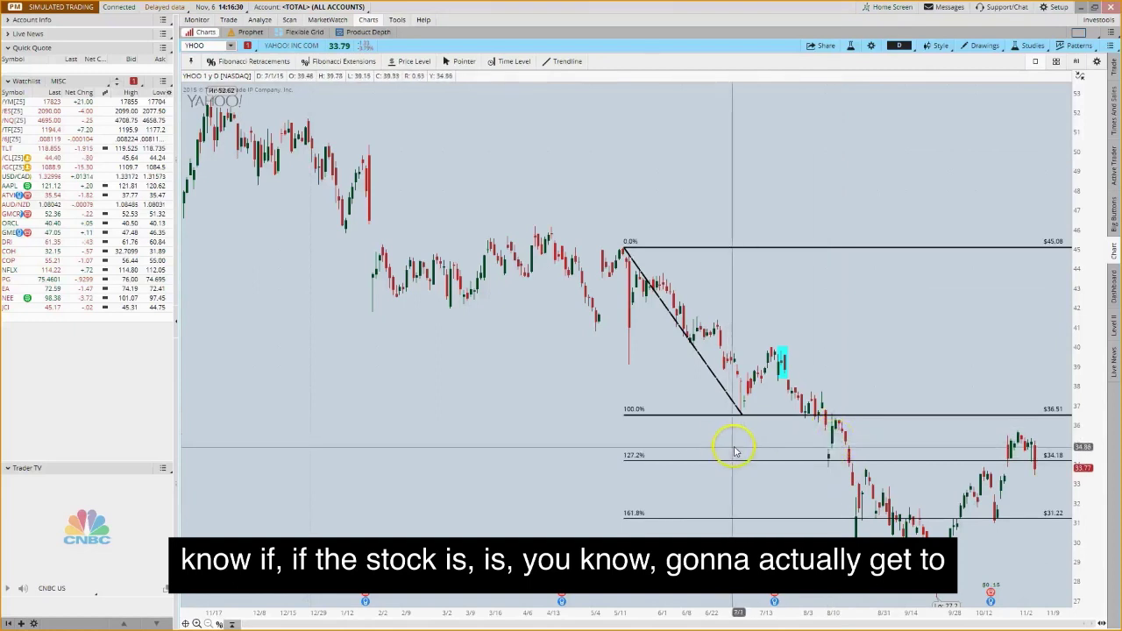
pyautogui.click(804, 425)
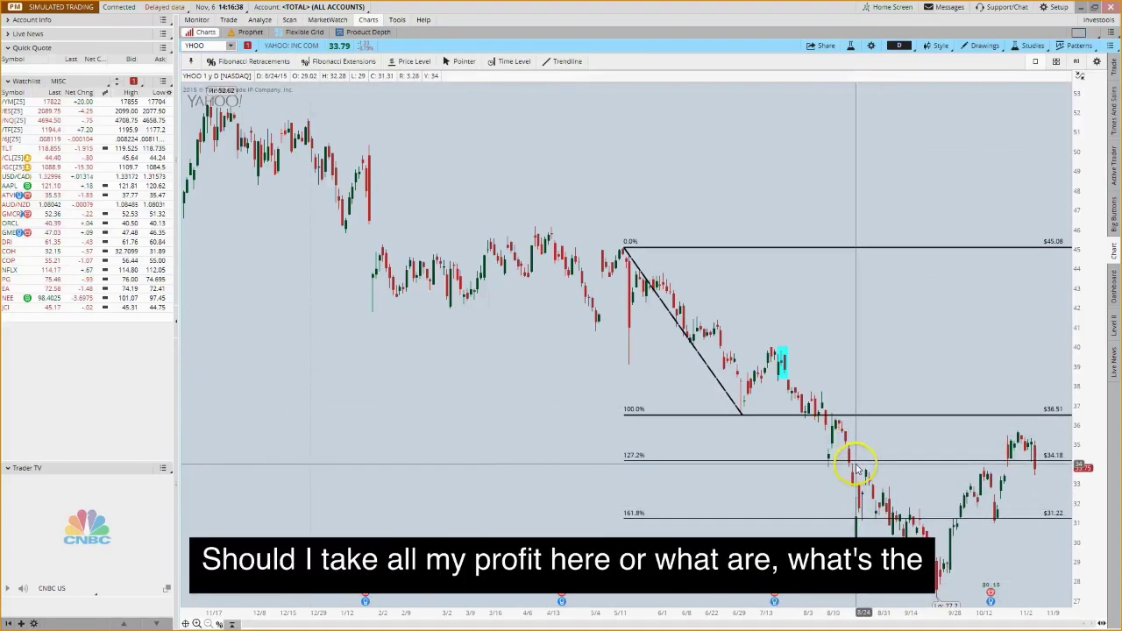
pyautogui.moveTo(849, 467)
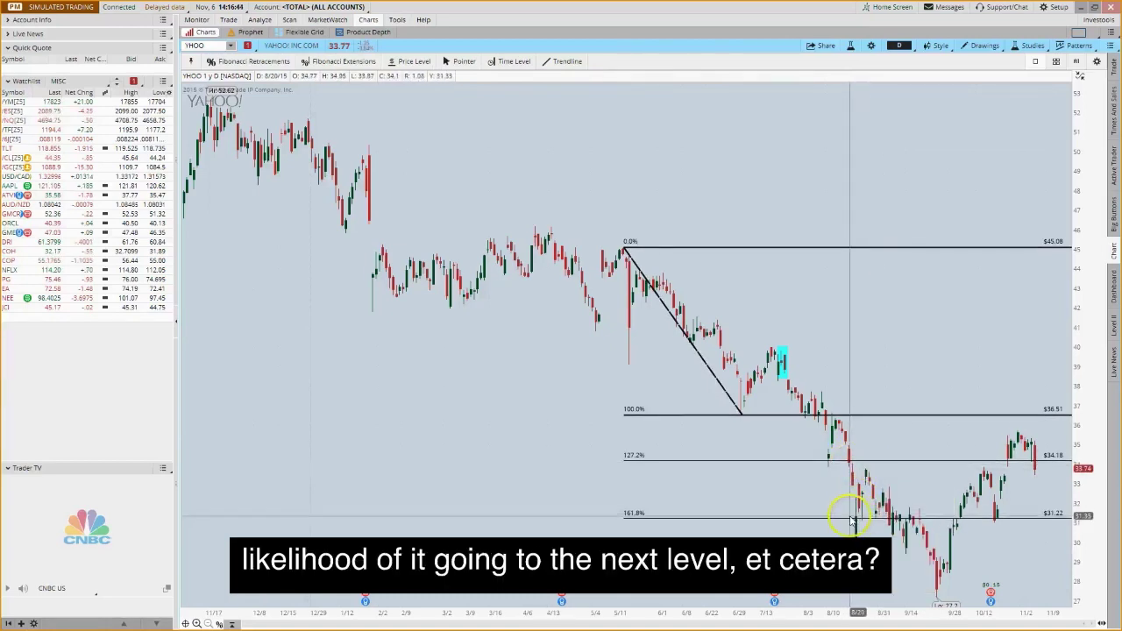
pyautogui.moveTo(856, 520)
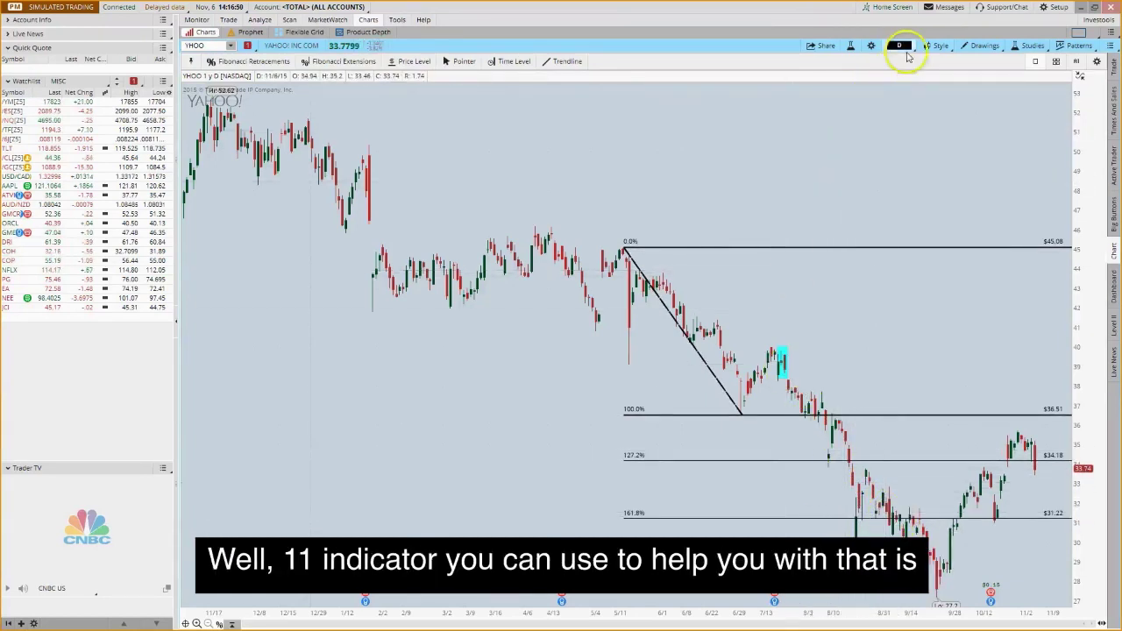
# - Find RSI in the Studies list and open its settings: length 14, overbought 70, oversold 30
pyautogui.click(851, 45)
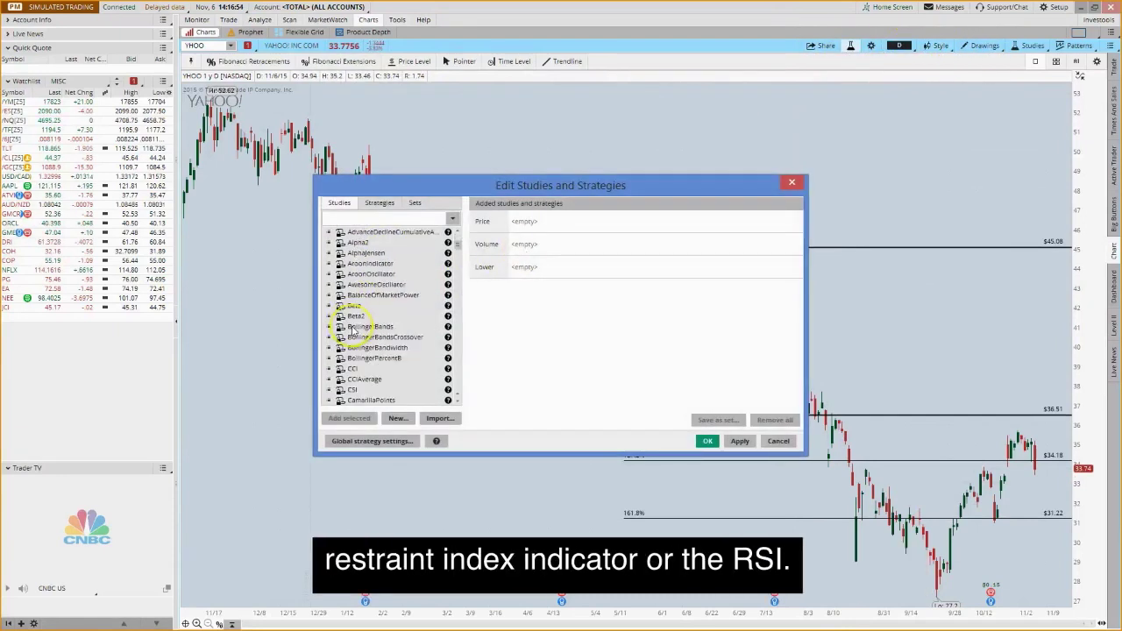
pyautogui.scroll(-15, 353, 330)
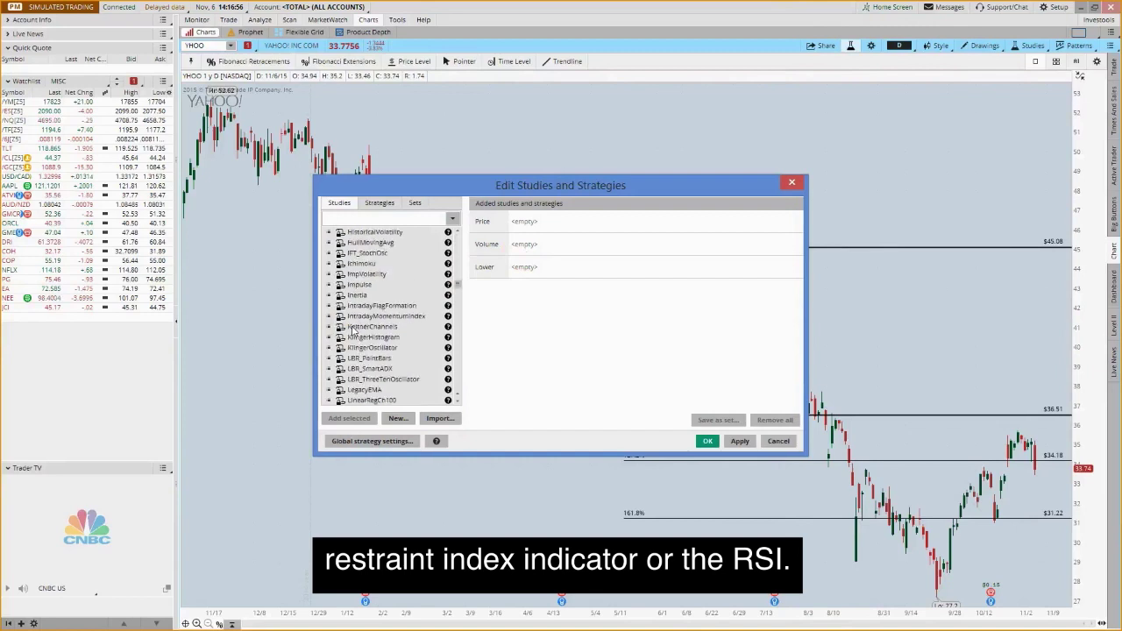
pyautogui.scroll(-20, 353, 329)
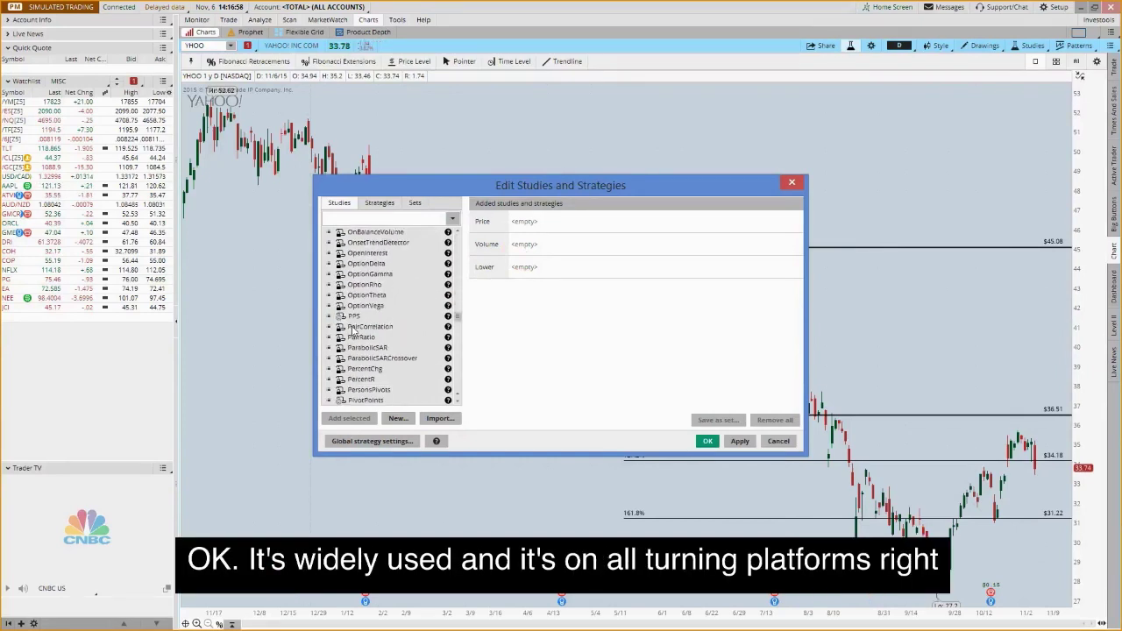
pyautogui.scroll(-8, 354, 330)
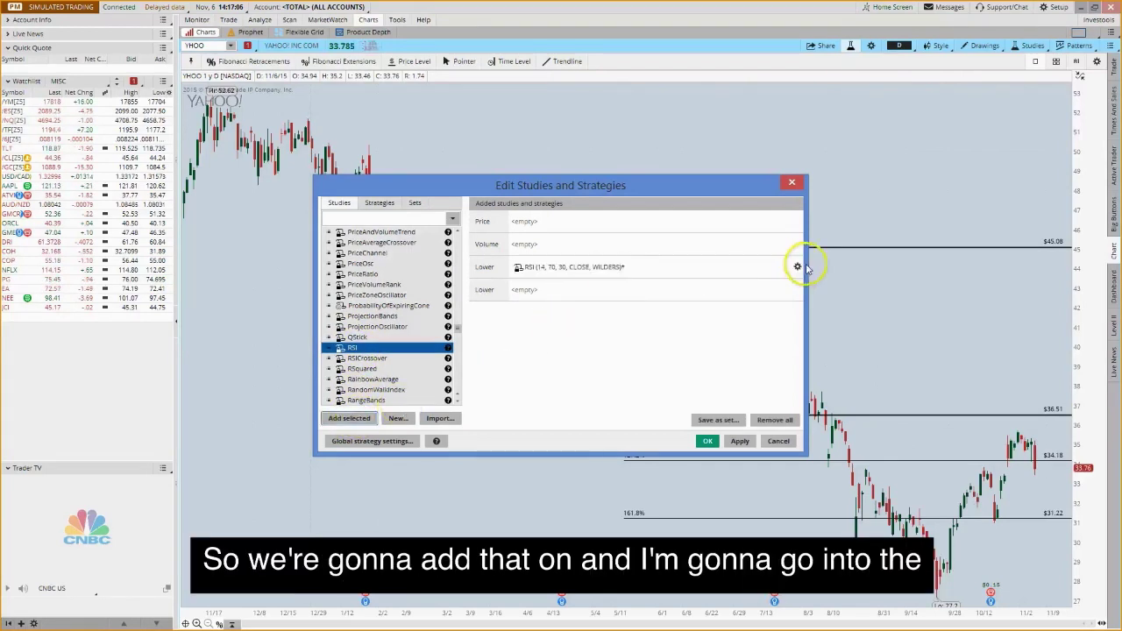
pyautogui.click(798, 267)
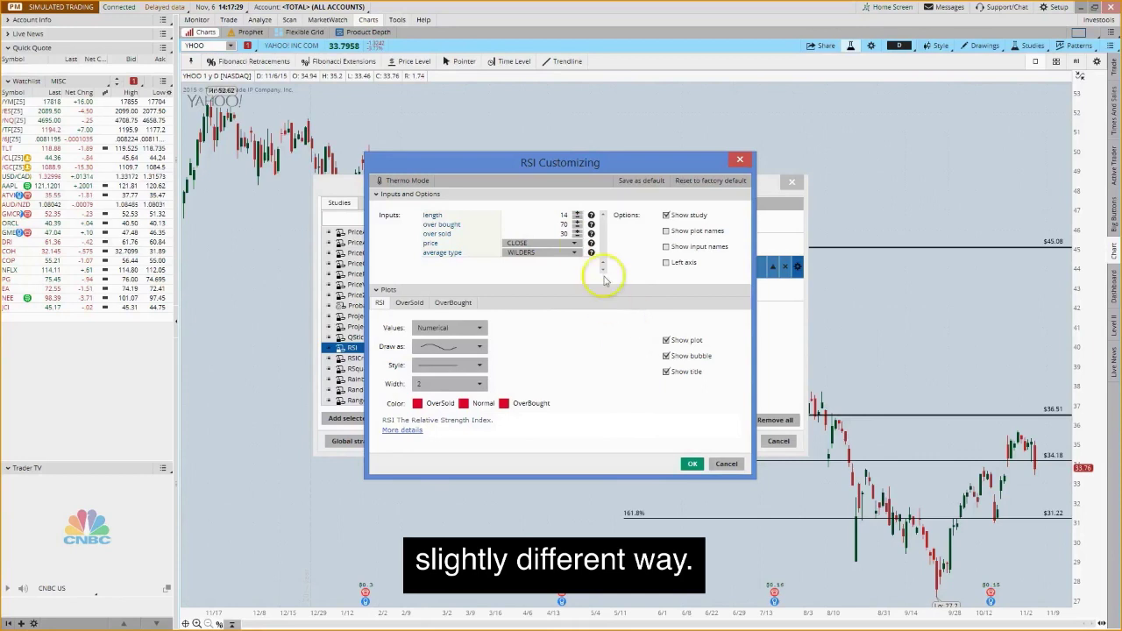
# - Accept the default RSI (14, Wilders) settings and apply the studies to the YHOO chart
pyautogui.click(692, 465)
pyautogui.click(708, 441)
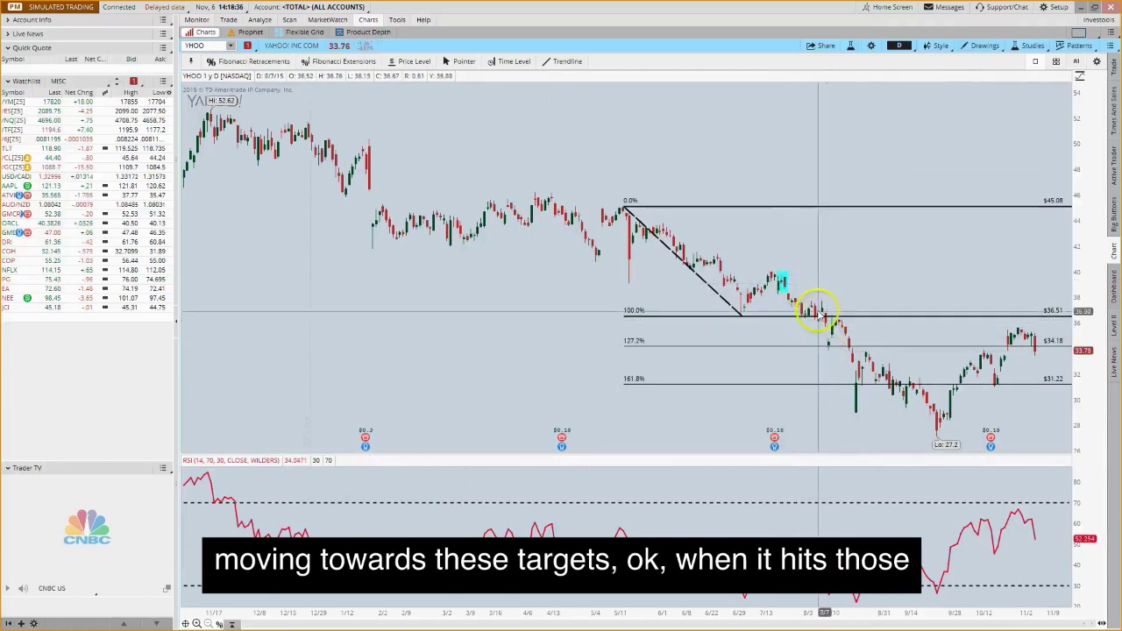
pyautogui.moveTo(831, 348)
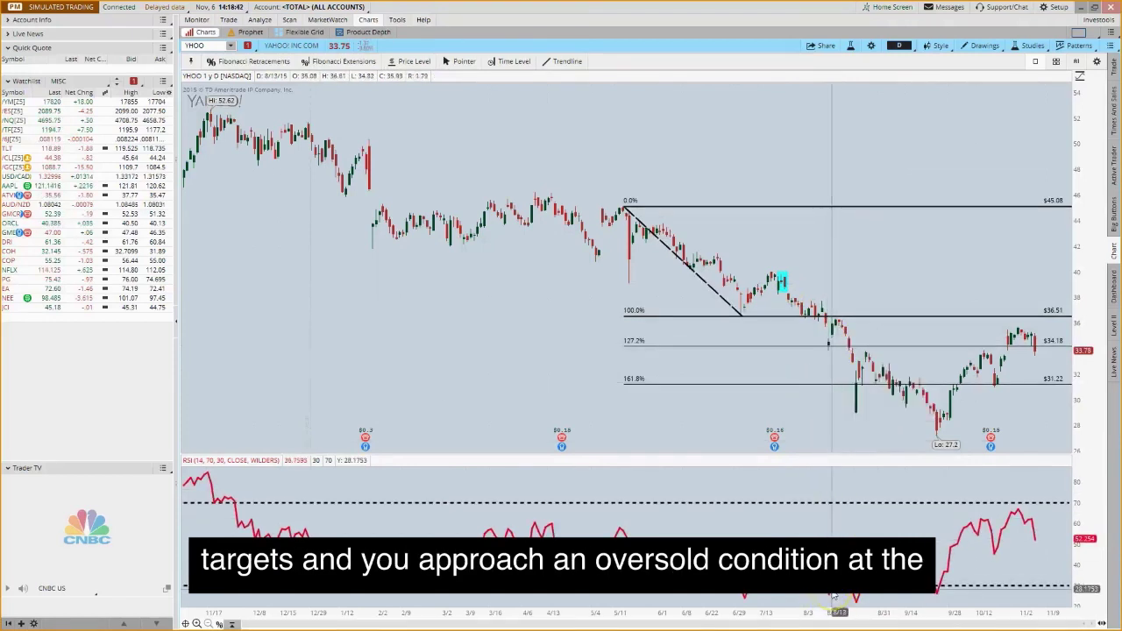
pyautogui.click(830, 599)
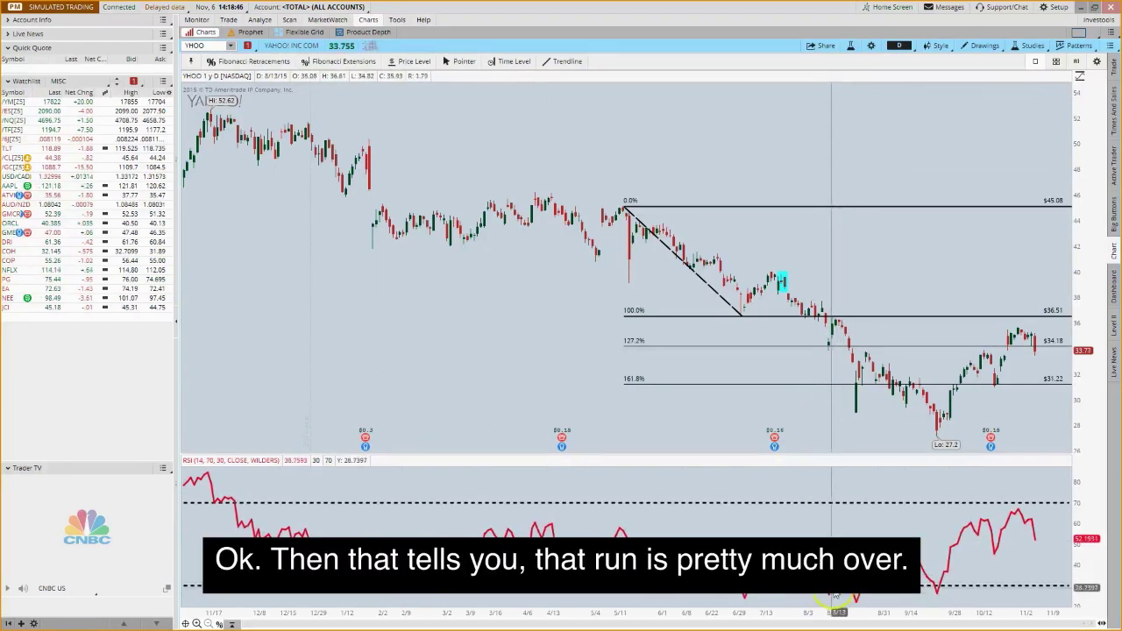
pyautogui.click(834, 343)
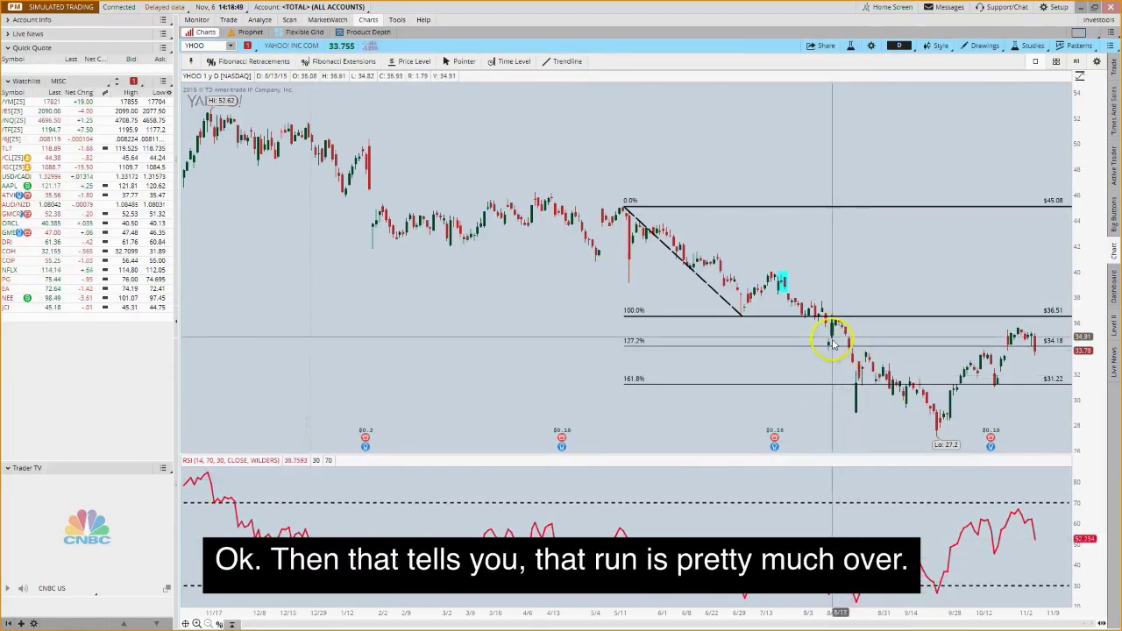
pyautogui.click(933, 446)
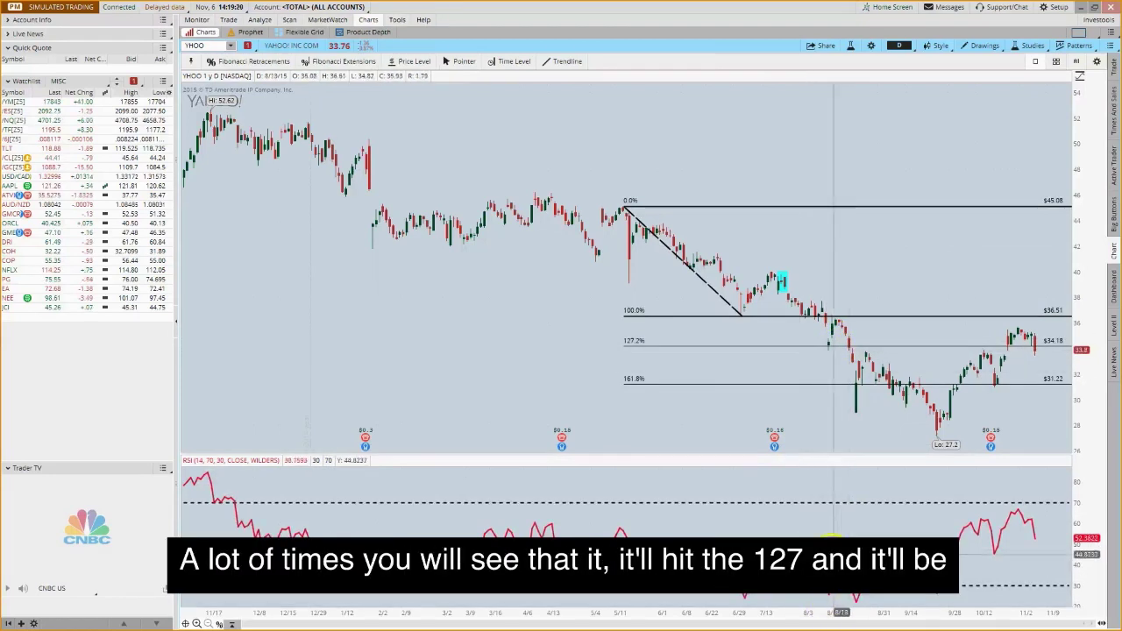
pyautogui.click(854, 401)
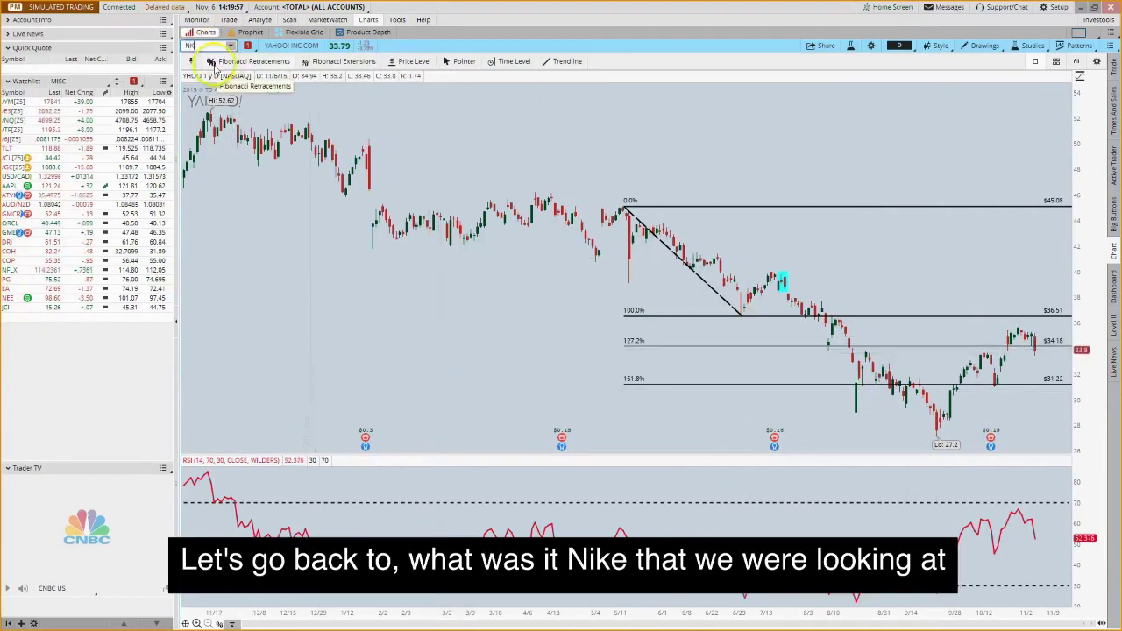
# - Load the Nike (NKE) chart and remove all existing drawings from it
pyautogui.write('E')
pyautogui.press('Return')
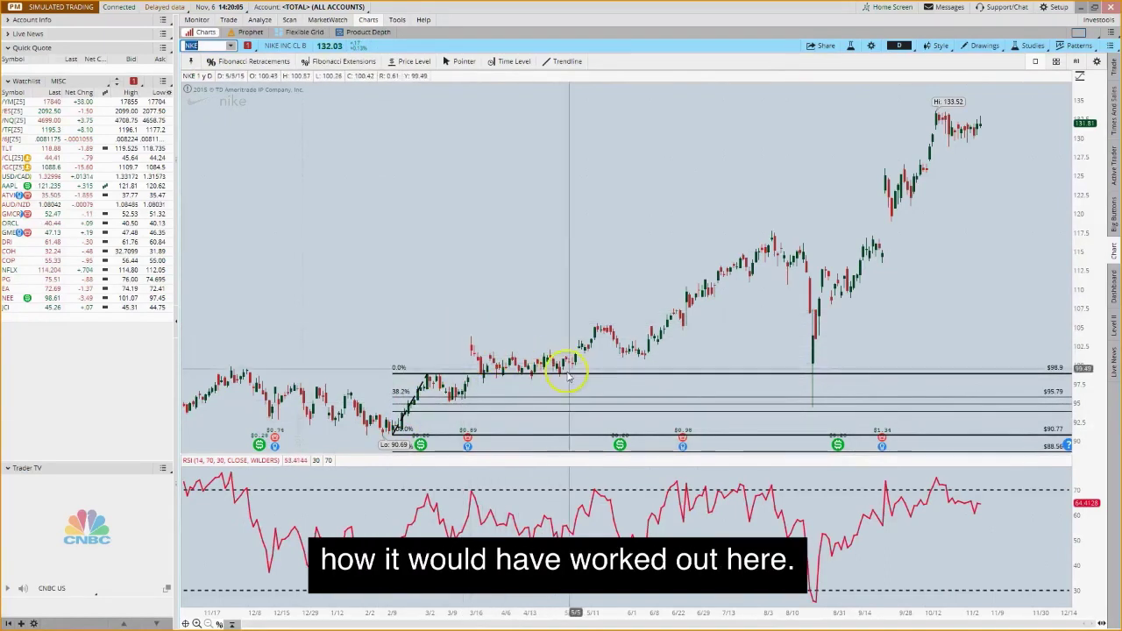
pyautogui.rightClick(566, 308)
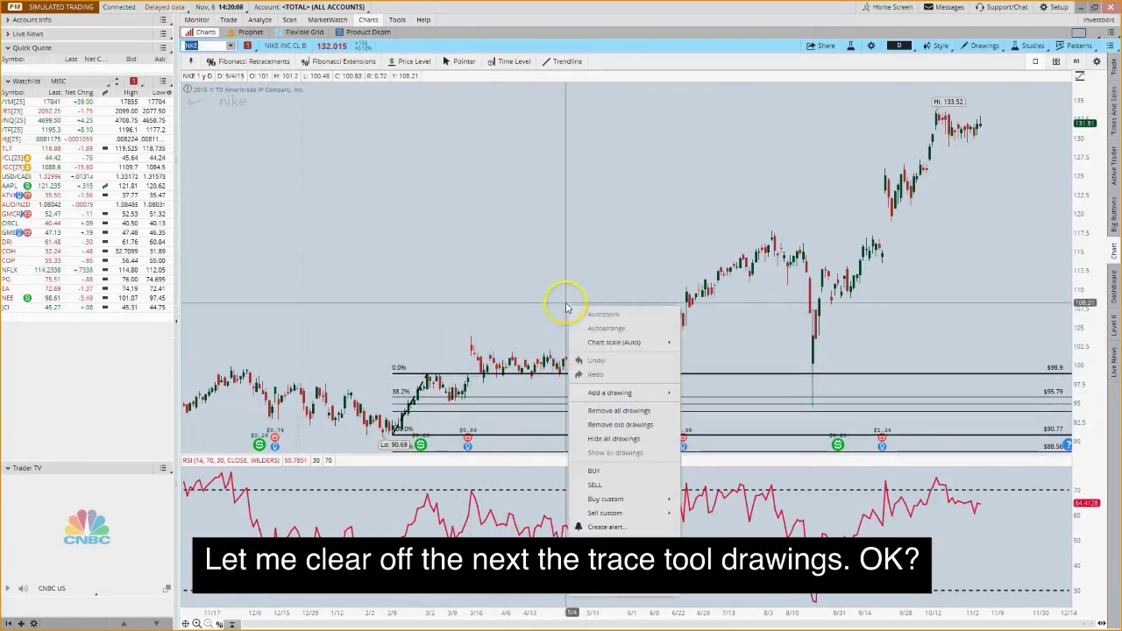
pyautogui.click(617, 411)
pyautogui.click(600, 59)
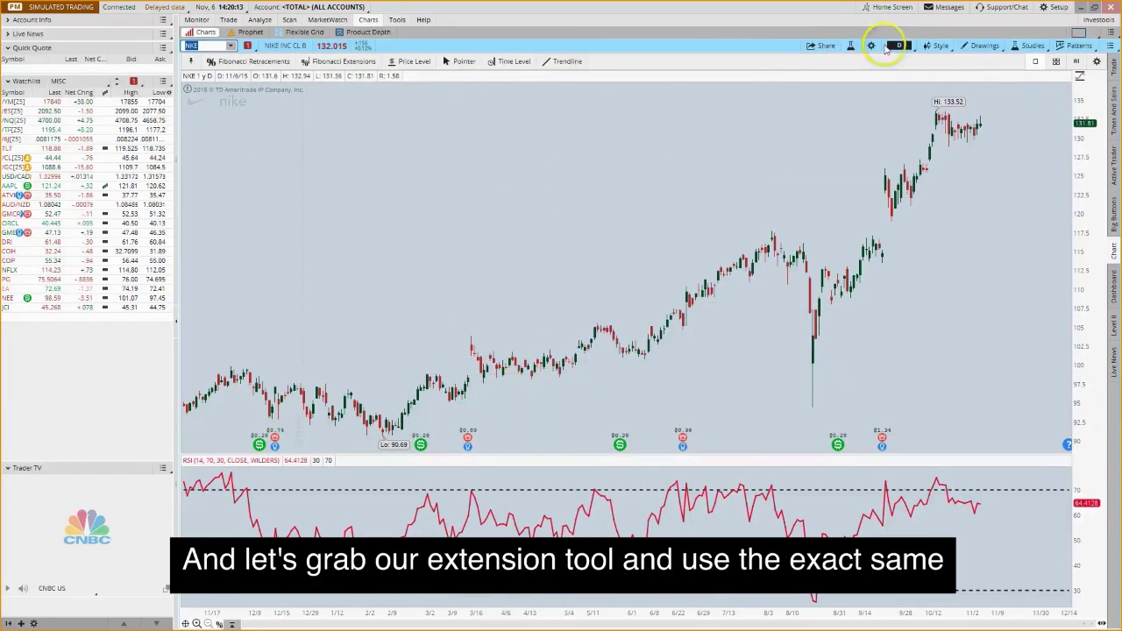
# - Draw a Fibonacci extension from the February 90.69 low to the early-March high and back
pyautogui.click(986, 51)
pyautogui.click(956, 265)
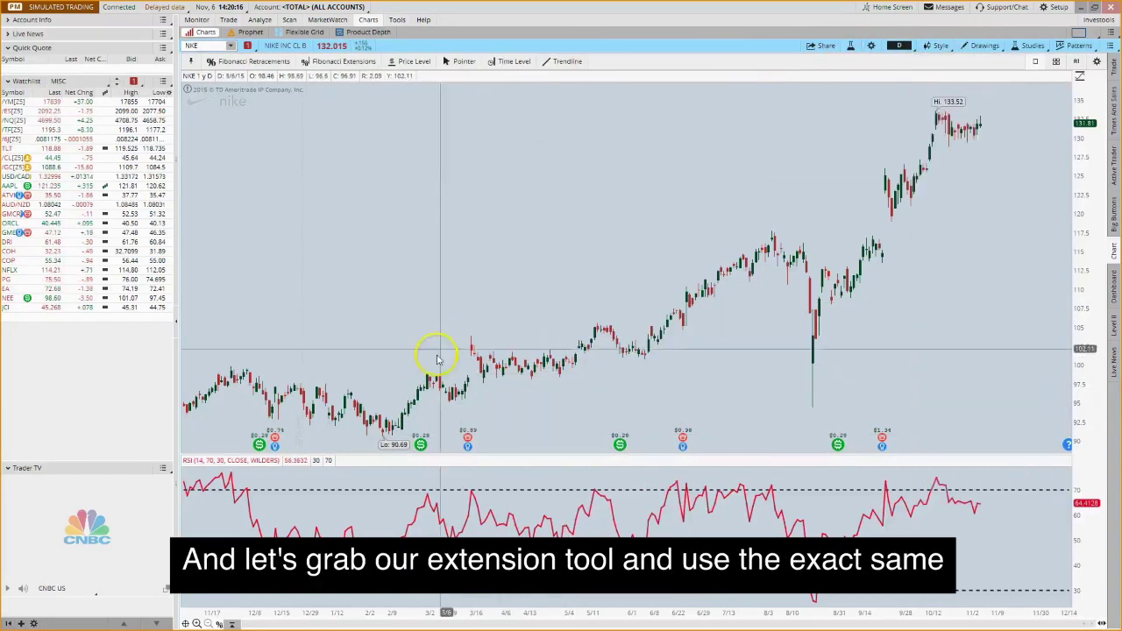
pyautogui.click(392, 431)
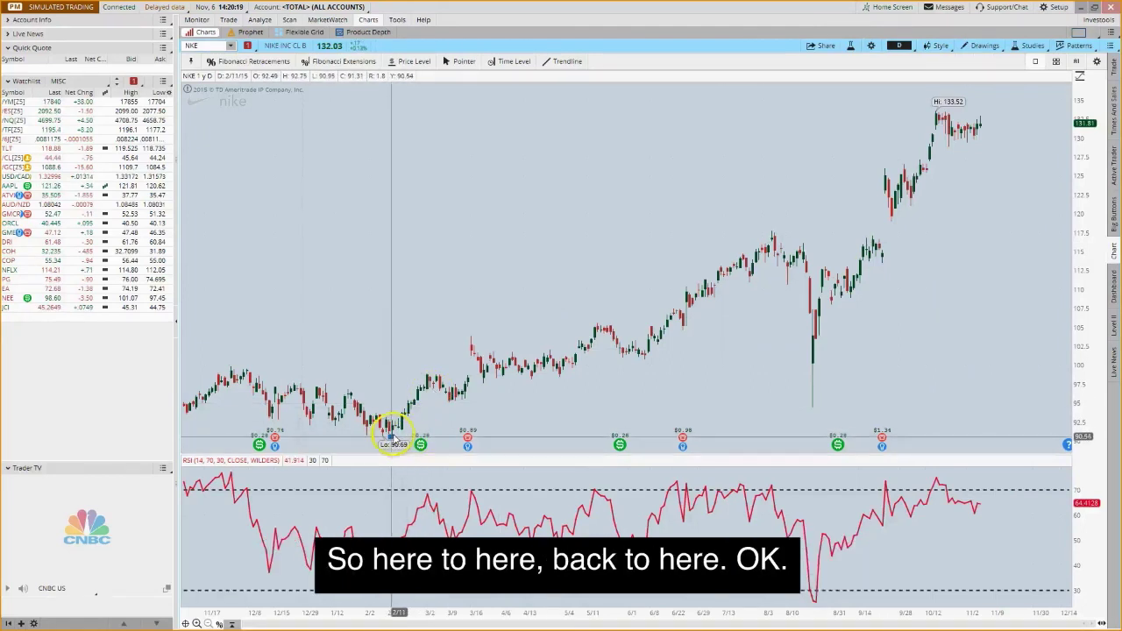
pyautogui.click(428, 375)
pyautogui.click(394, 431)
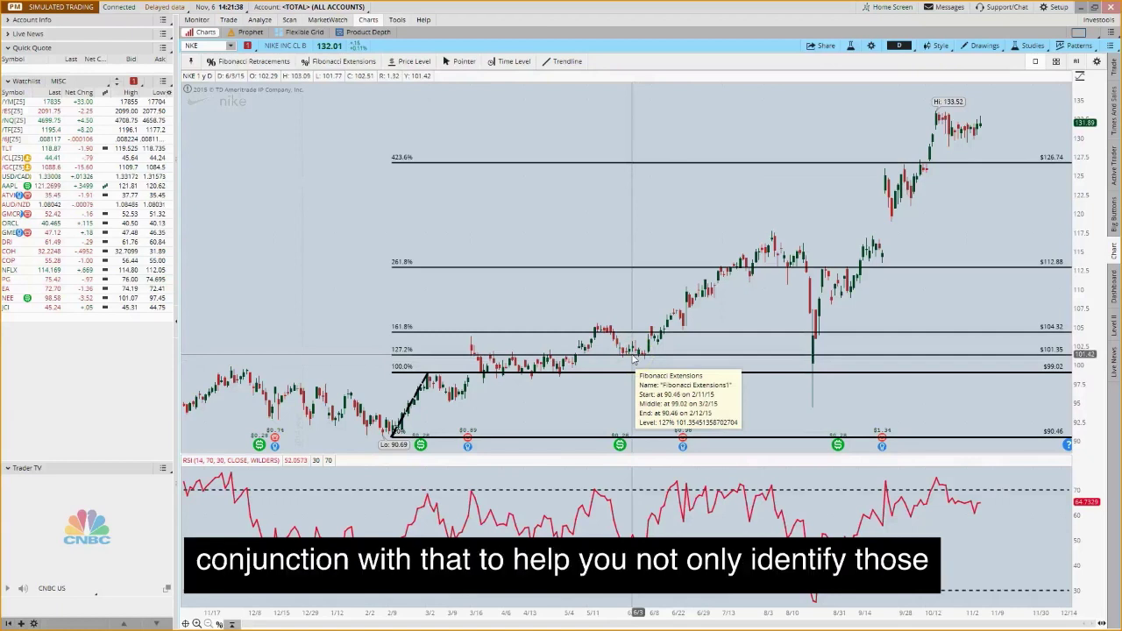
# - Remove all drawings from the NKE chart, confirming with Yes
pyautogui.rightClick(612, 147)
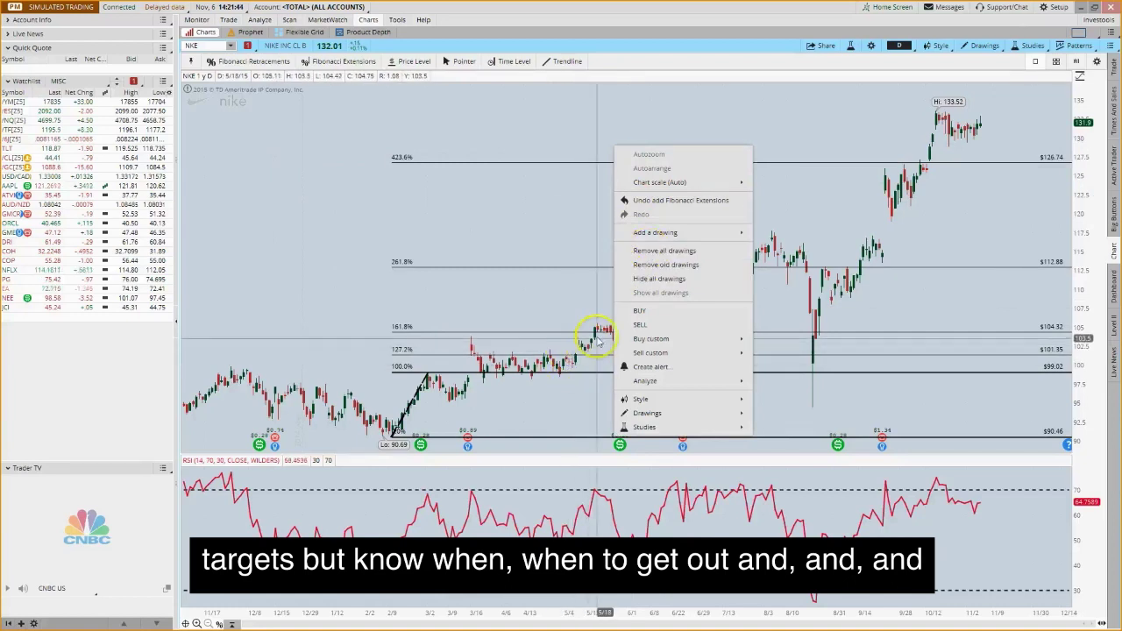
pyautogui.click(650, 250)
pyautogui.click(597, 60)
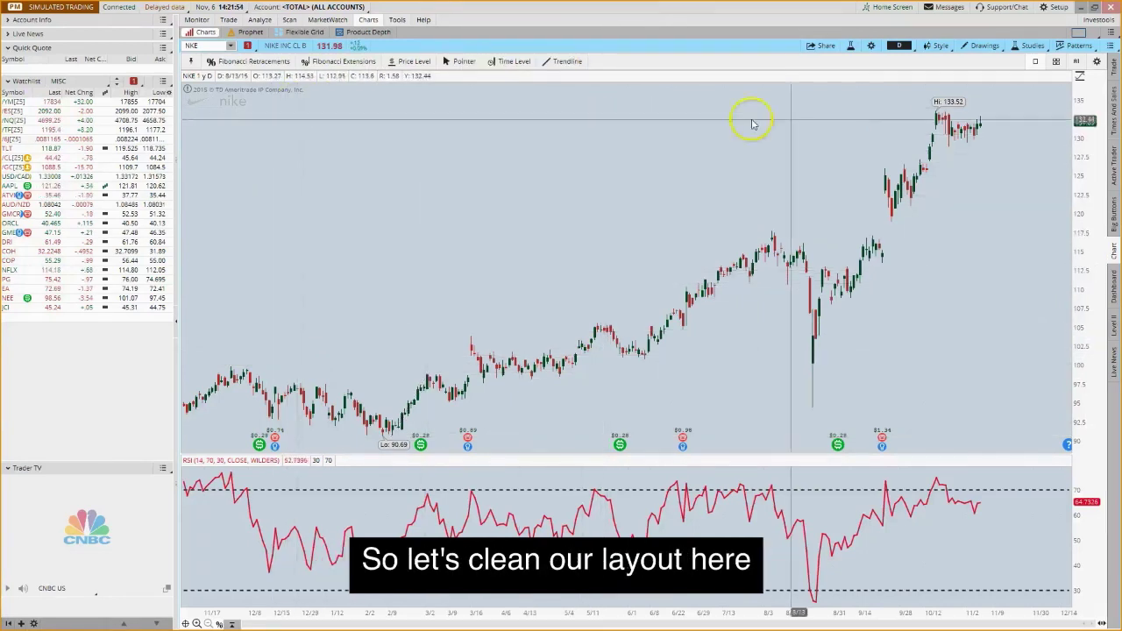
# - Switch to the Clean layout showing a single ELLI daily chart
pyautogui.click(1081, 34)
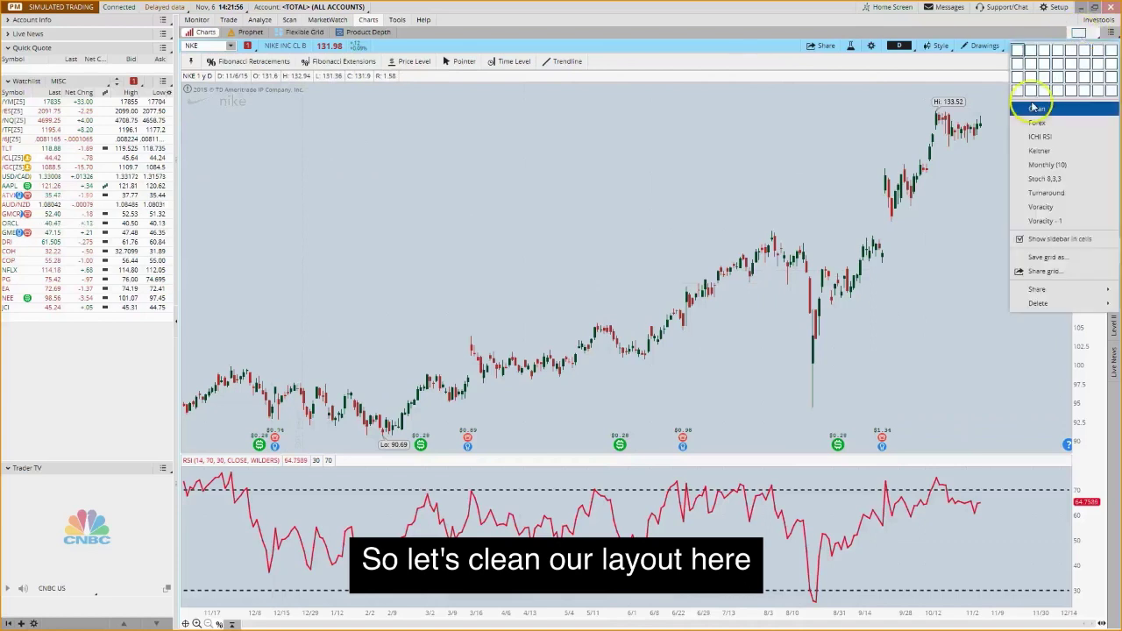
pyautogui.click(1035, 110)
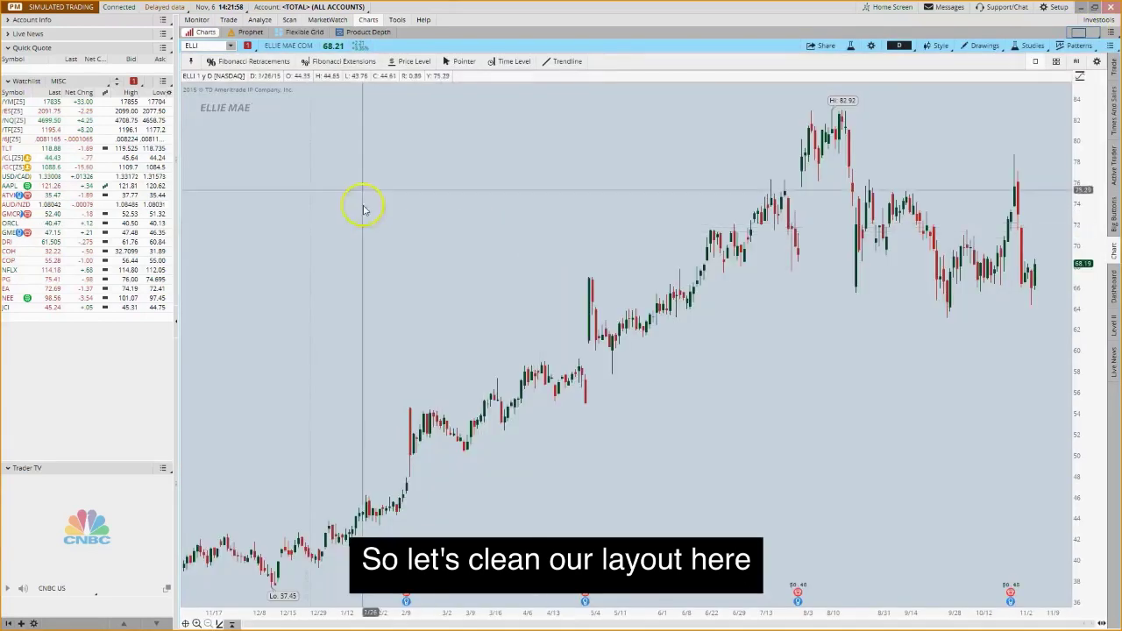
pyautogui.click(985, 47)
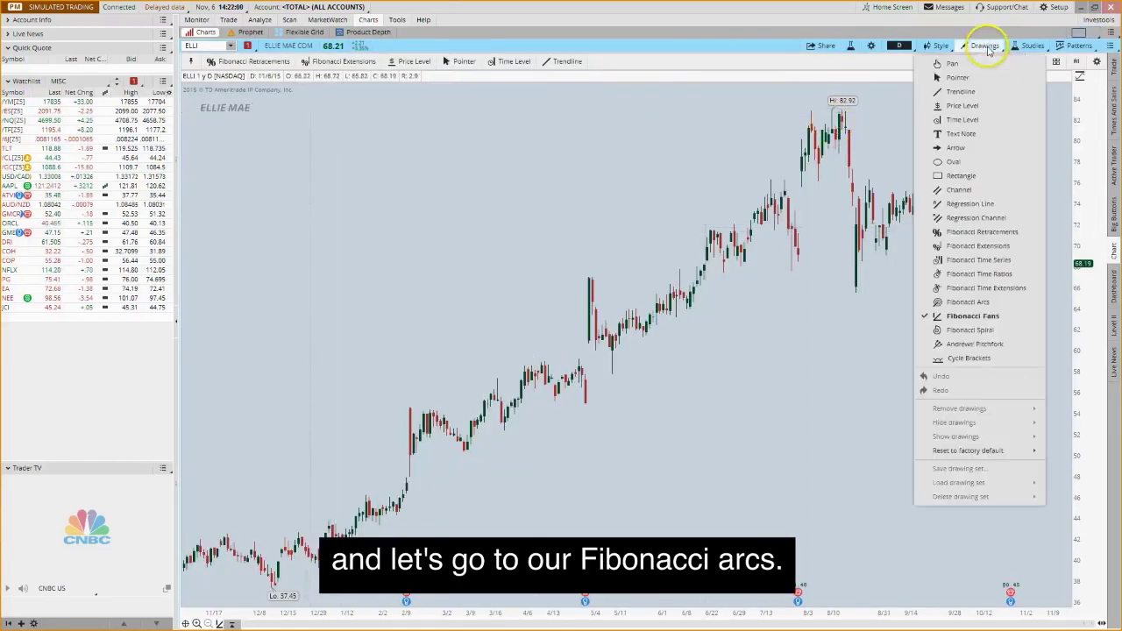
# - Draw Fibonacci arcs on ELLI from the 37.45 December low to the mid-February high, then deselect
pyautogui.click(982, 304)
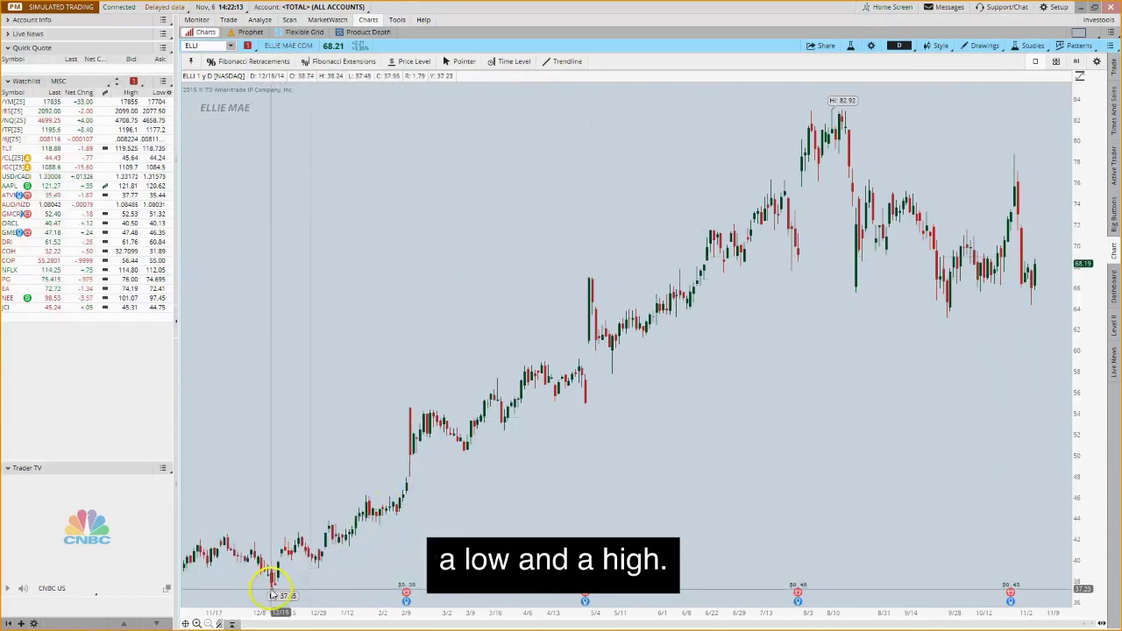
pyautogui.click(272, 589)
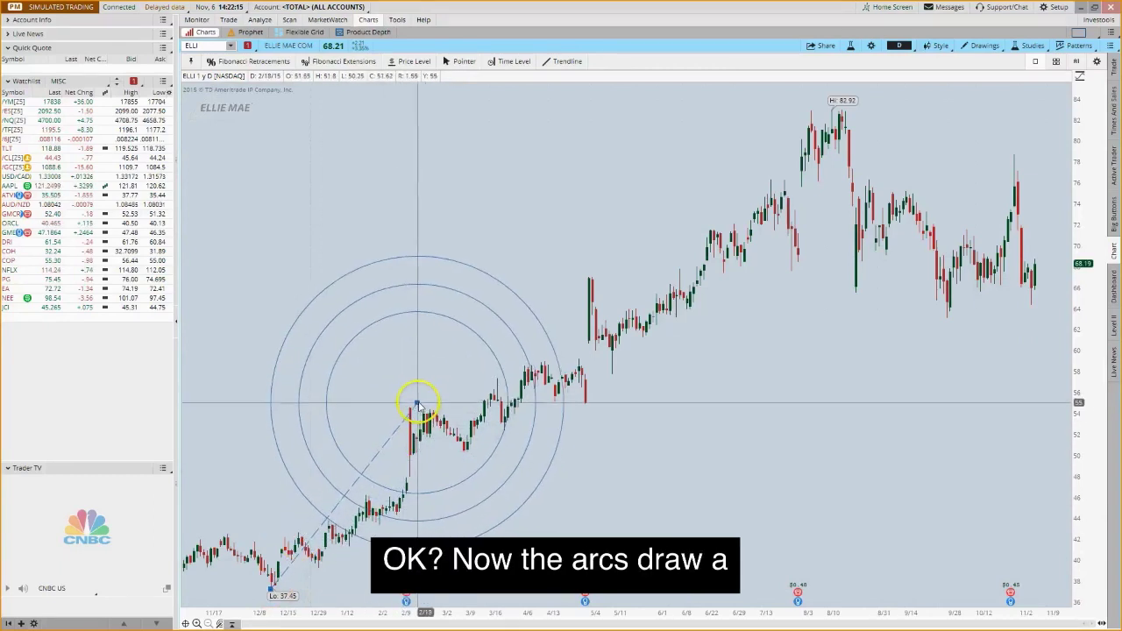
pyautogui.click(411, 408)
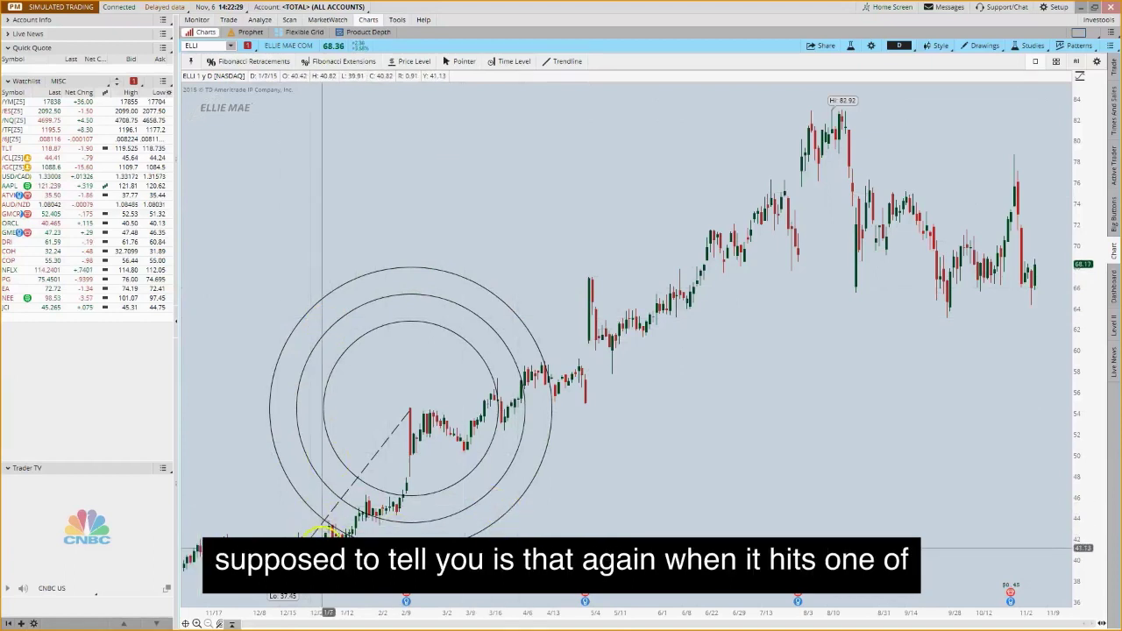
pyautogui.click(489, 396)
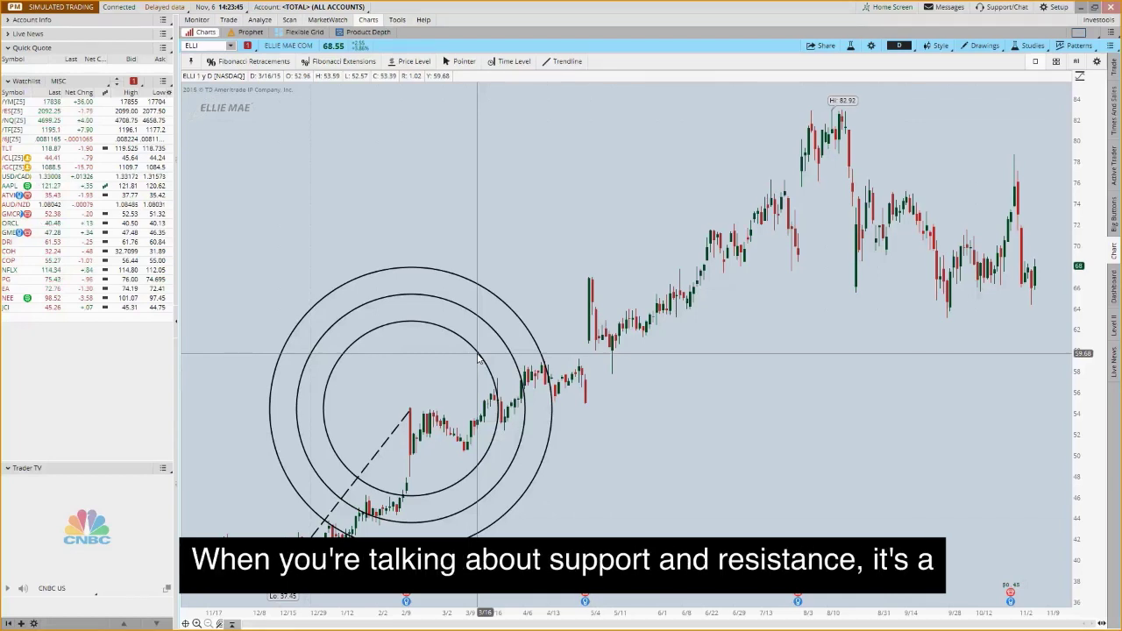
# - Keep the daily (D) time frame and draw Fibonacci arcs from the May low to the late-June high
pyautogui.click(716, 160)
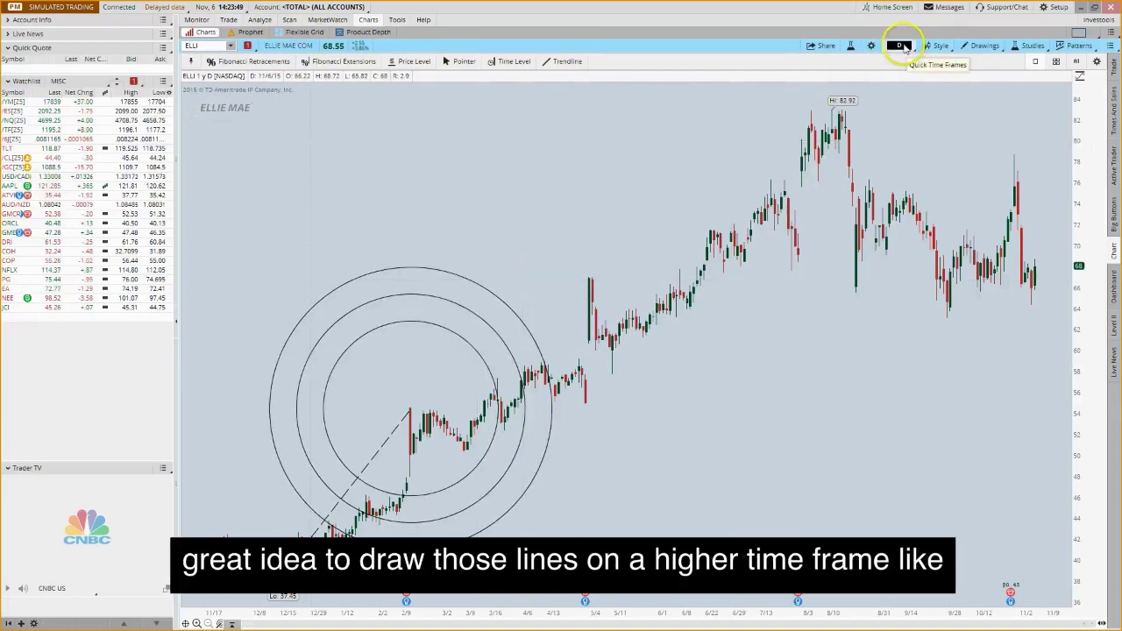
pyautogui.click(901, 45)
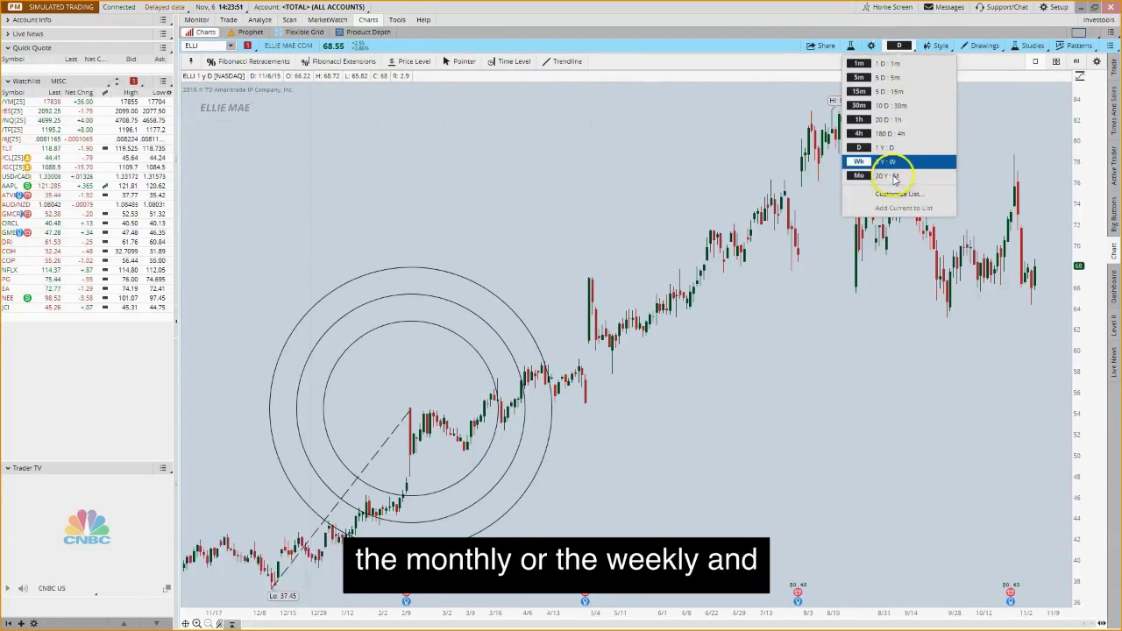
pyautogui.click(900, 47)
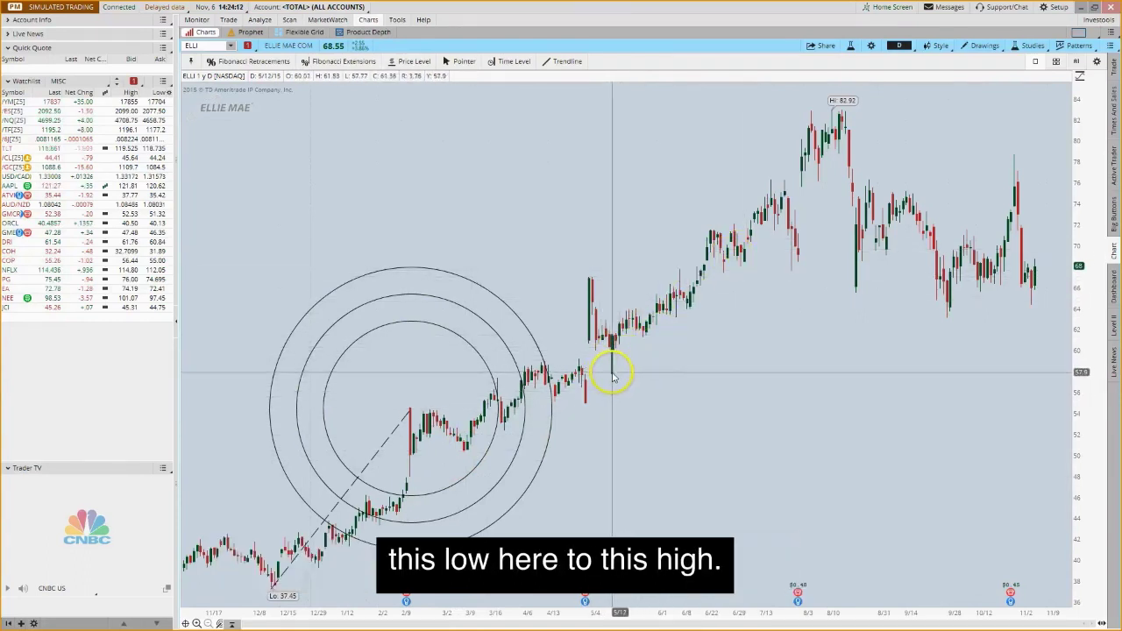
pyautogui.moveTo(613, 372); pyautogui.dragTo(710, 231)
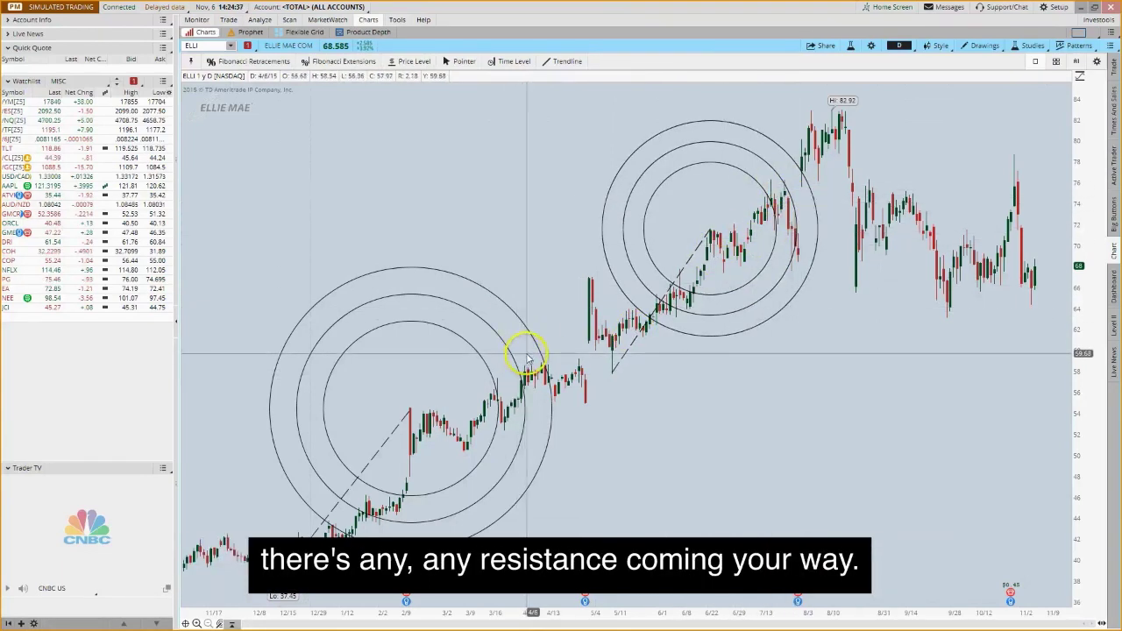
# - Remove all Fibonacci arcs from the ELLI chart, confirming with Yes
pyautogui.rightClick(461, 151)
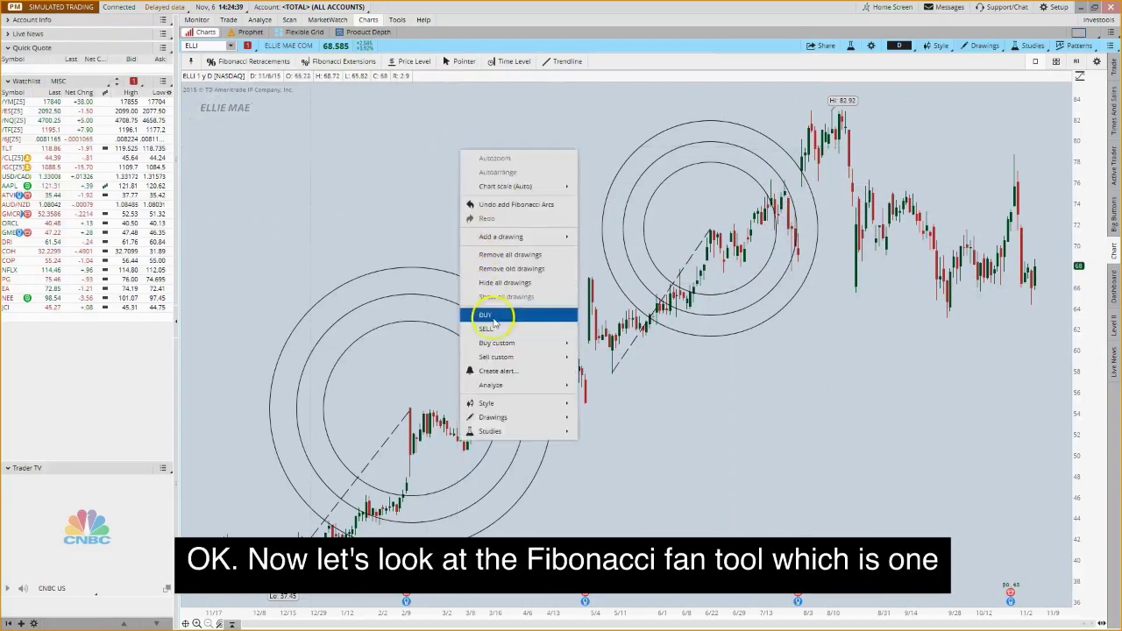
pyautogui.click(502, 256)
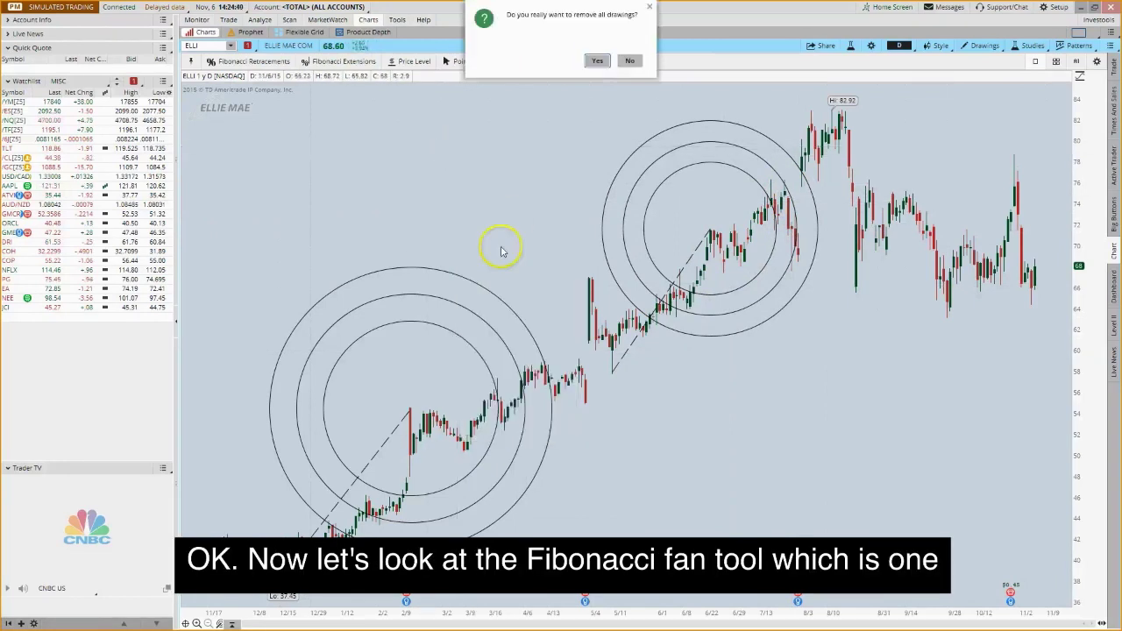
pyautogui.click(600, 61)
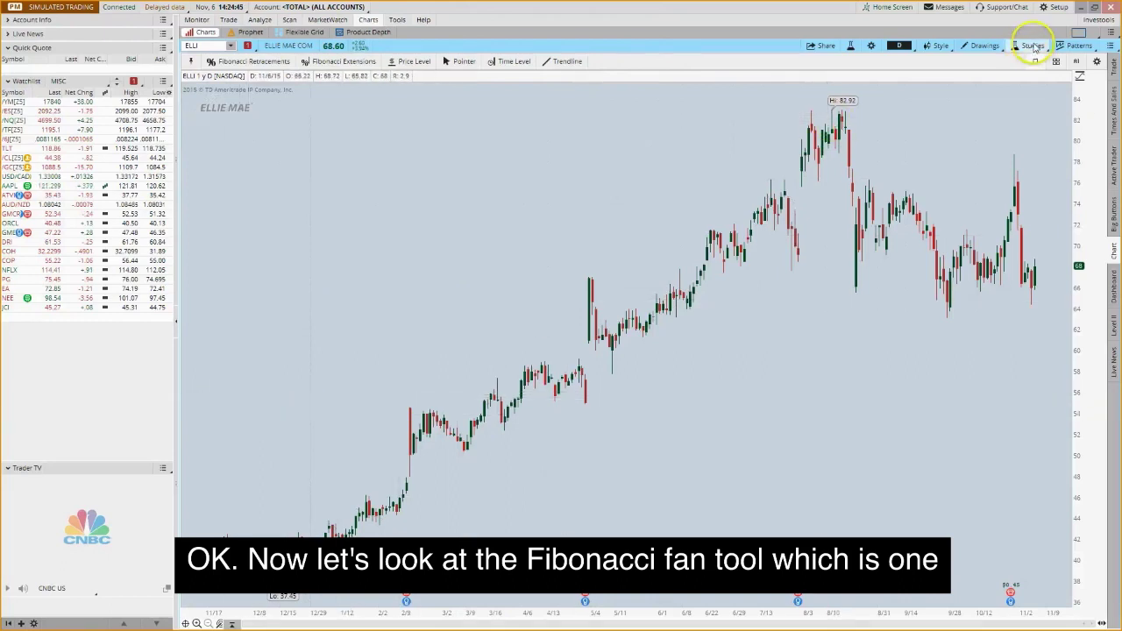
# - Draw a Fibonacci fan from the December low to the February high
pyautogui.click(985, 45)
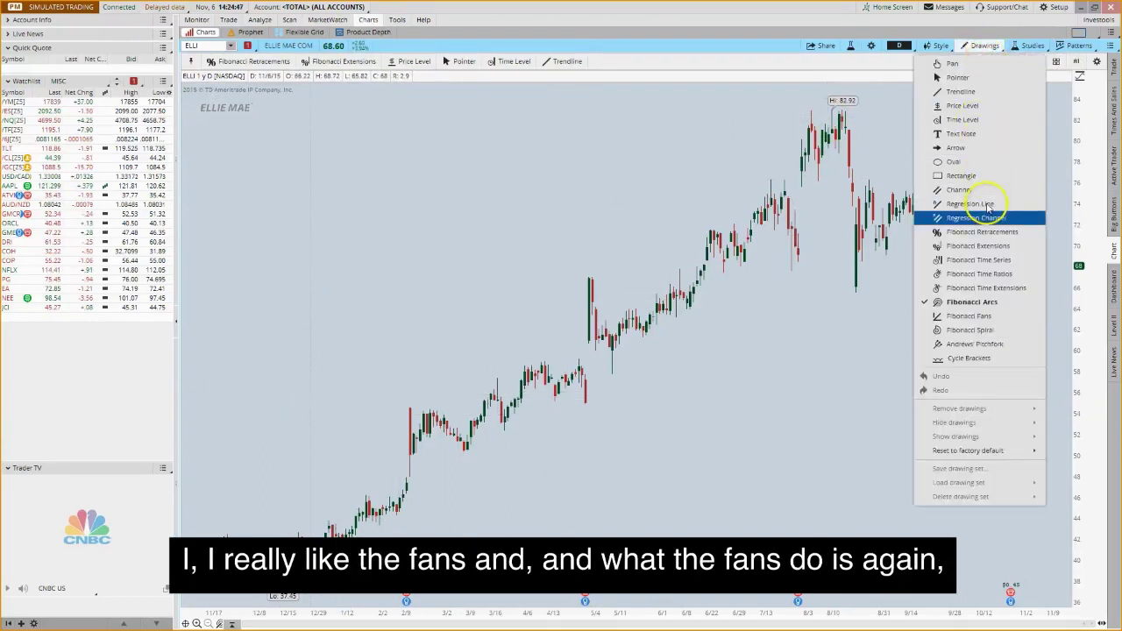
pyautogui.click(977, 318)
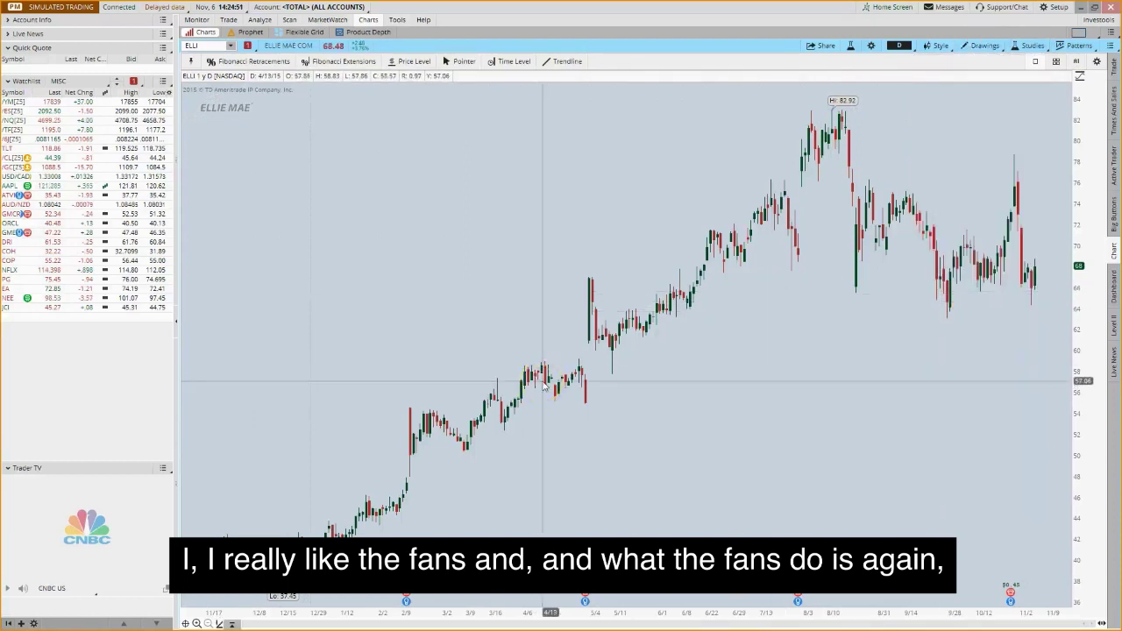
pyautogui.click(395, 480)
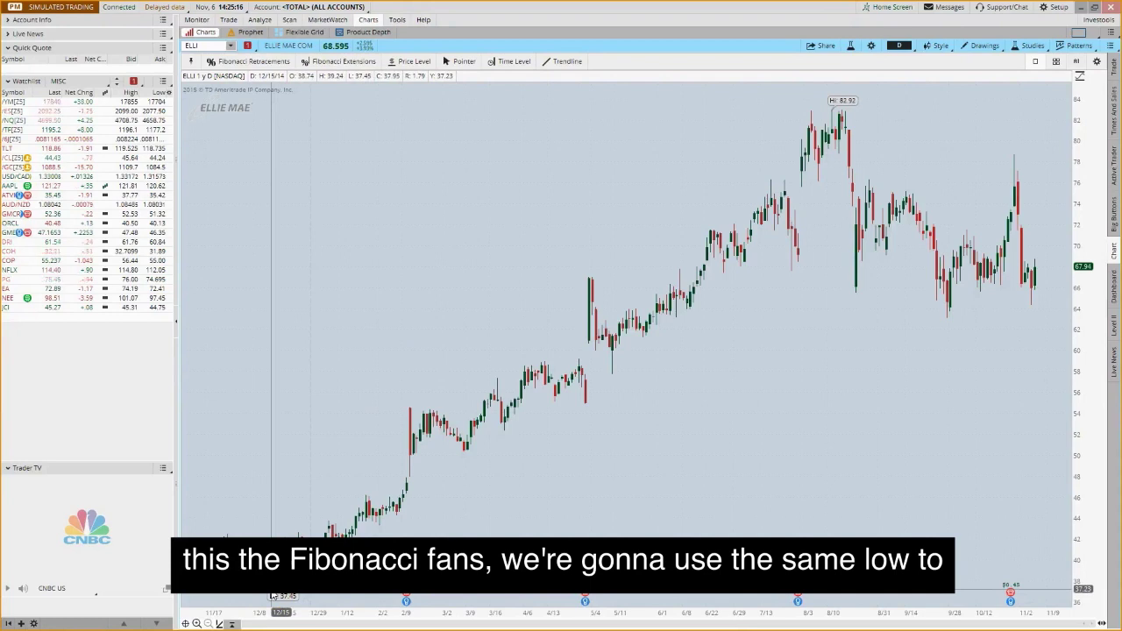
pyautogui.moveTo(273, 595); pyautogui.dragTo(409, 409)
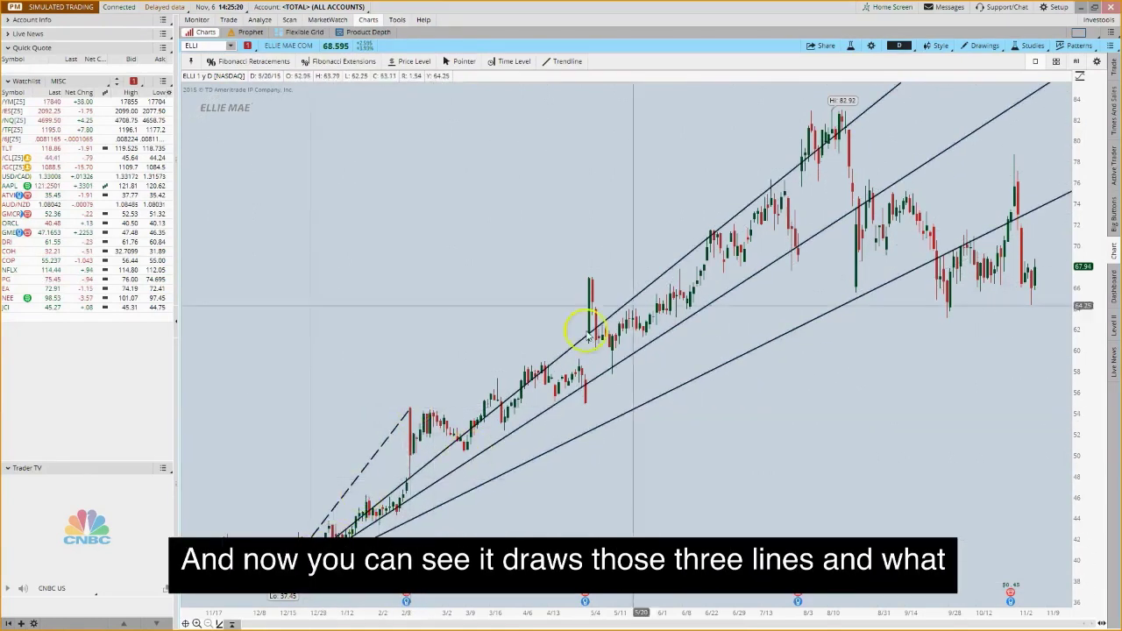
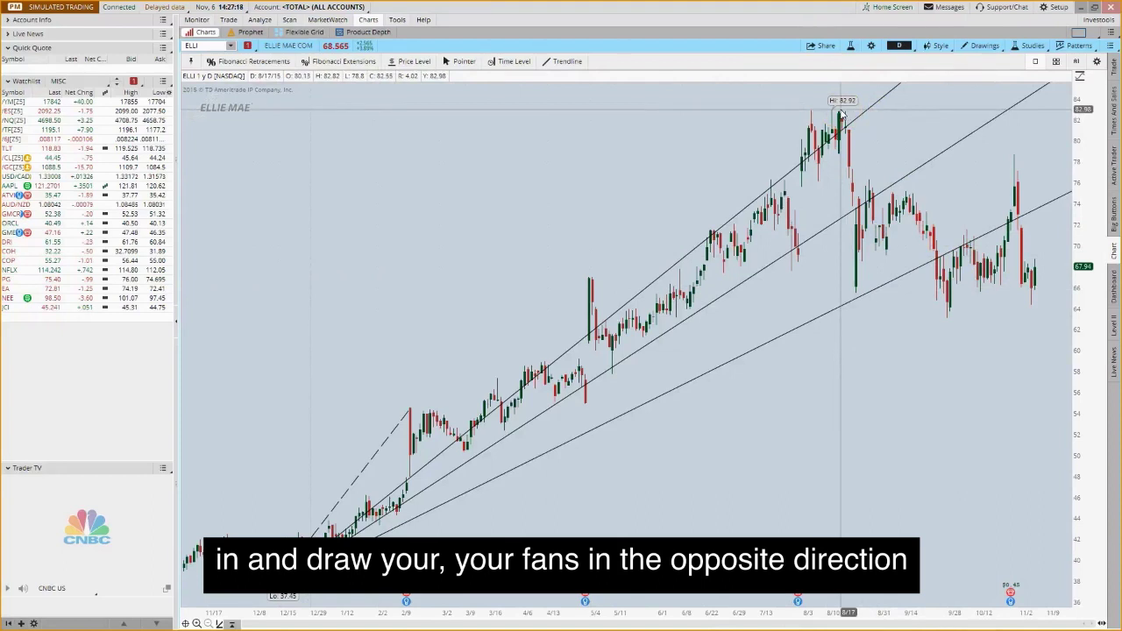
# - Draw a fan in the opposite direction, then remove all fan drawings from the ELLI chart
pyautogui.moveTo(841, 114)
pyautogui.mouseDown()
pyautogui.moveTo(859, 290)
pyautogui.moveTo(869, 241)
pyautogui.moveTo(902, 275)
pyautogui.moveTo(992, 318)
pyautogui.moveTo(763, 111)
pyautogui.moveTo(777, 120)
pyautogui.mouseUp()
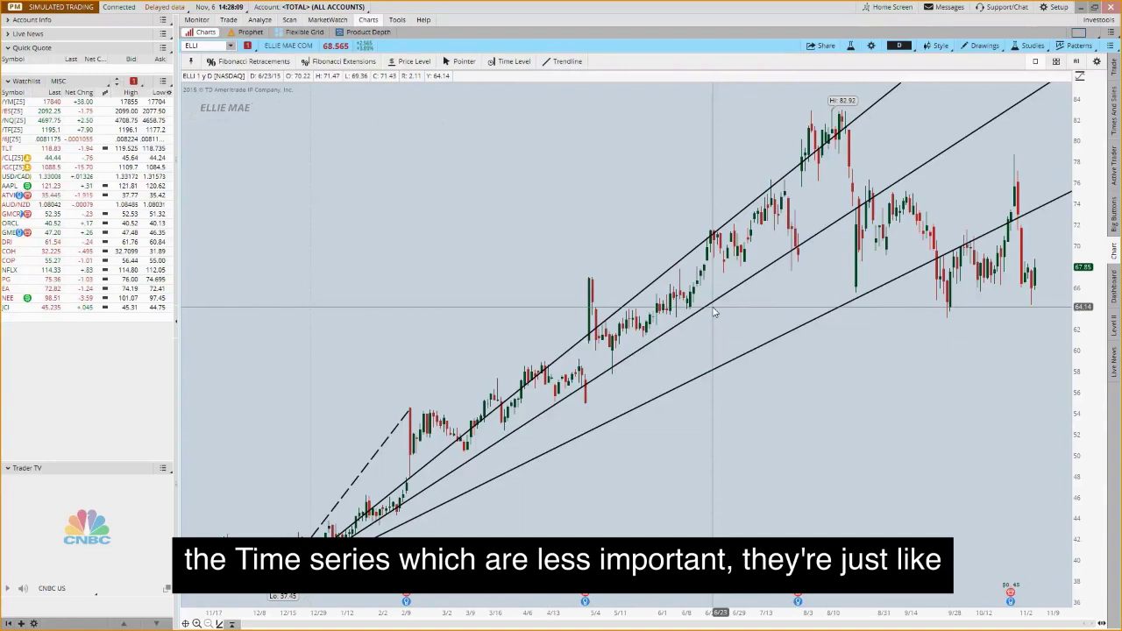
pyautogui.moveTo(684, 326); pyautogui.dragTo(654, 334)
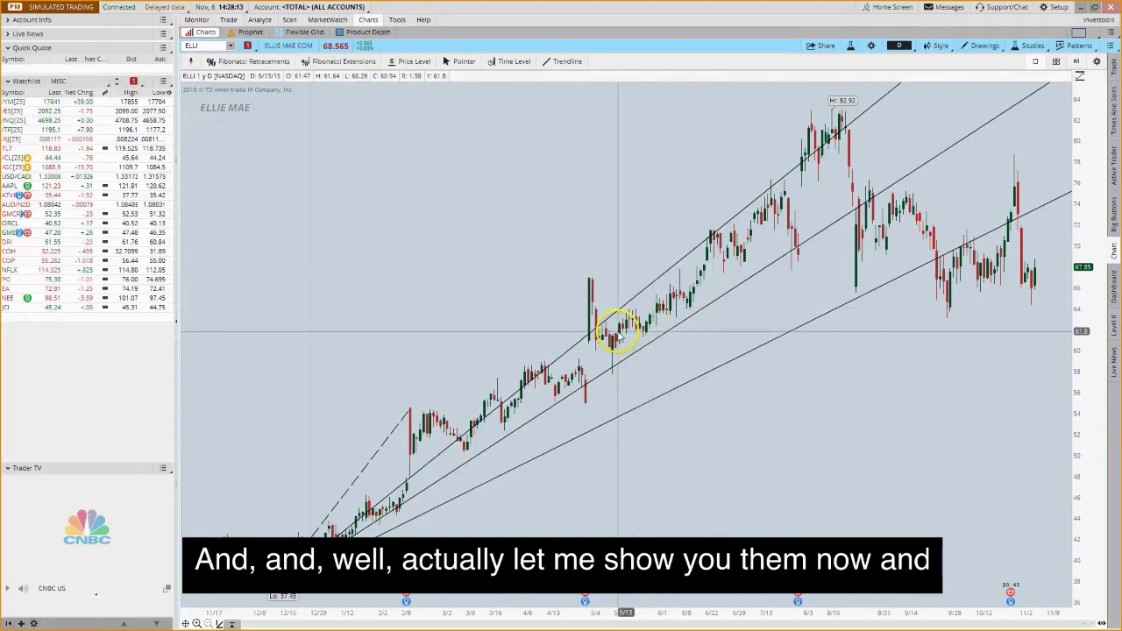
pyautogui.rightClick(570, 215)
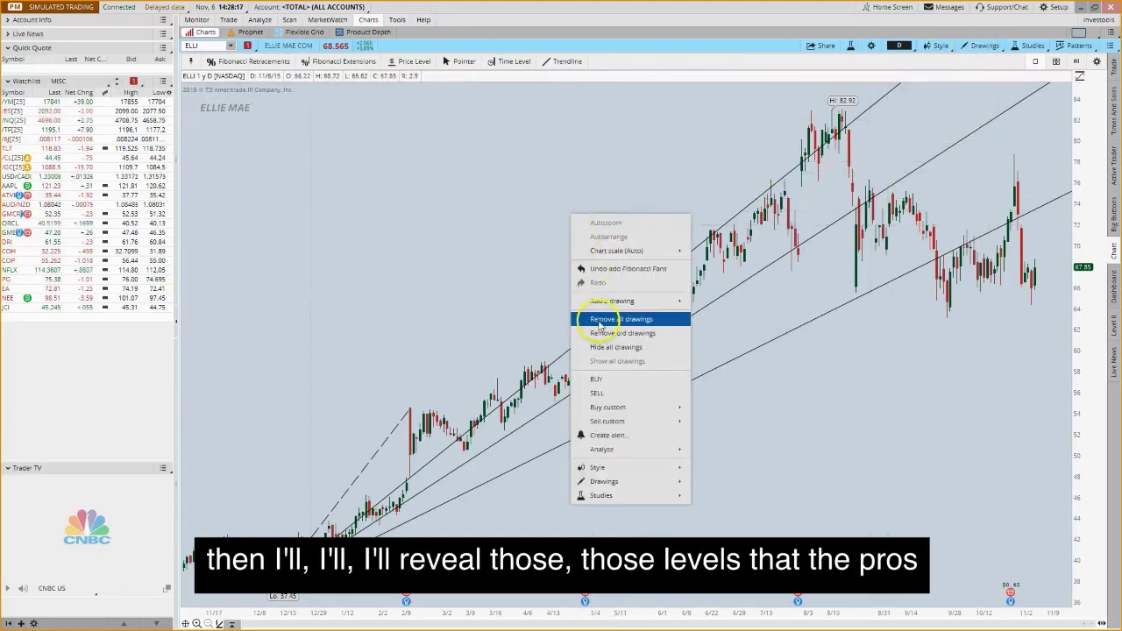
pyautogui.click(600, 321)
pyautogui.click(597, 61)
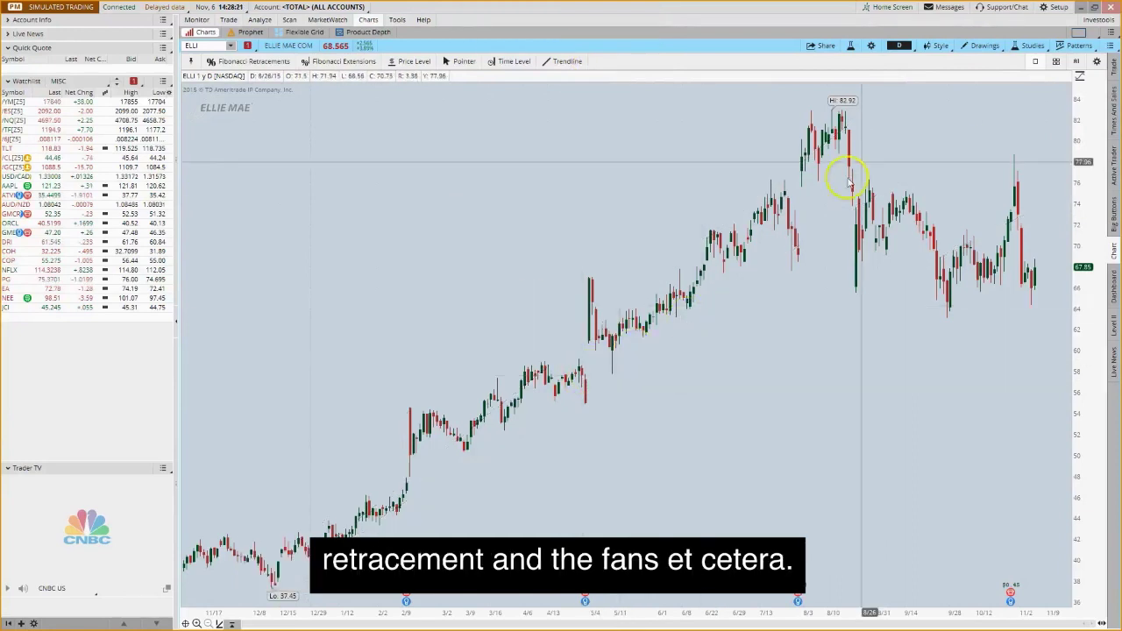
# - Draw a Fibonacci spiral from the 37.45 low up to the February breakout high
pyautogui.click(983, 45)
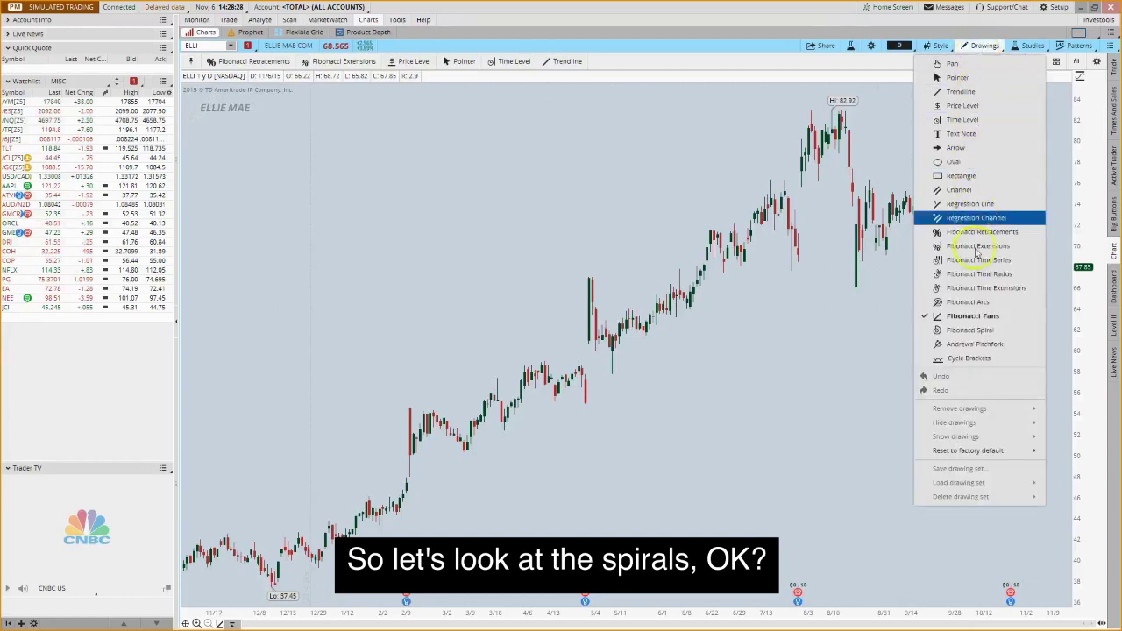
pyautogui.click(973, 330)
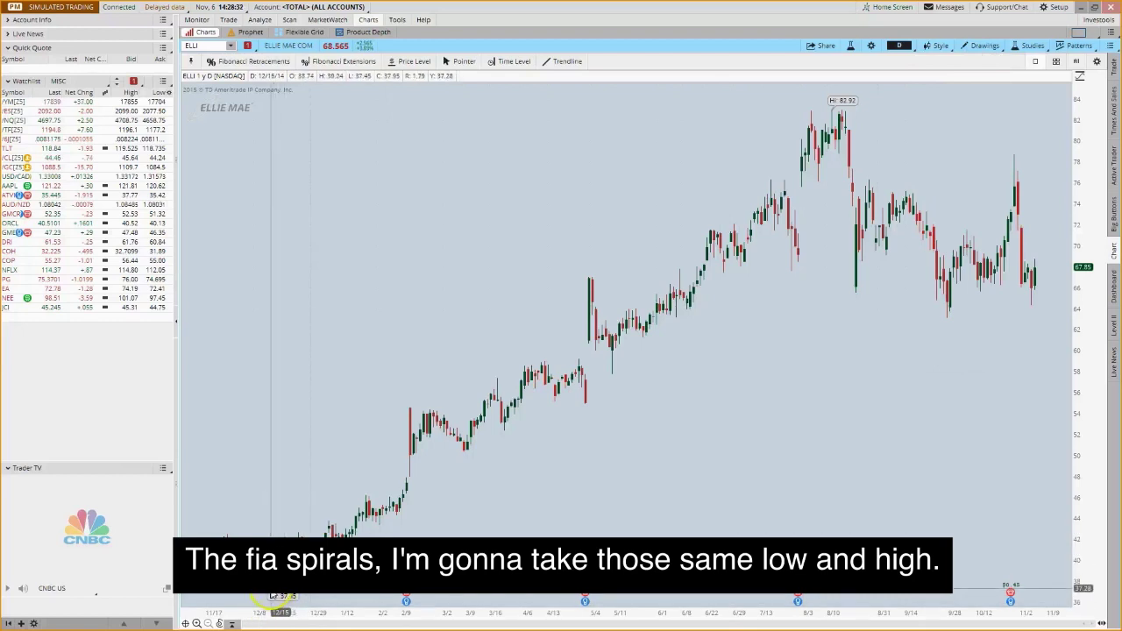
pyautogui.moveTo(274, 596); pyautogui.dragTo(413, 406)
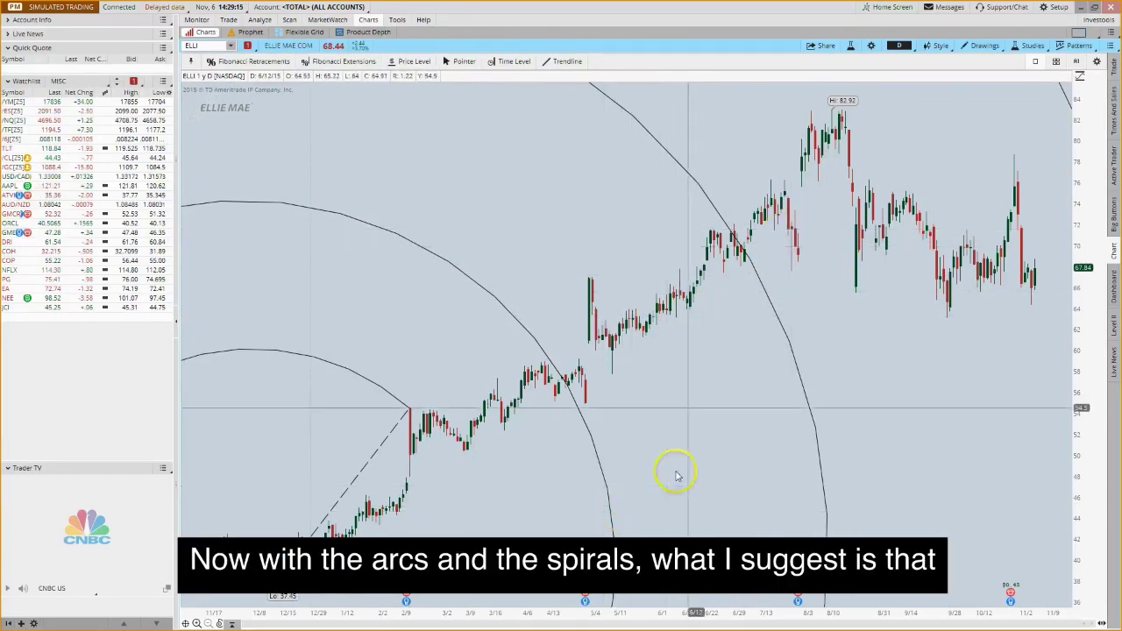
# - Remove the existing spiral drawing from the ELLI chart
pyautogui.rightClick(574, 214)
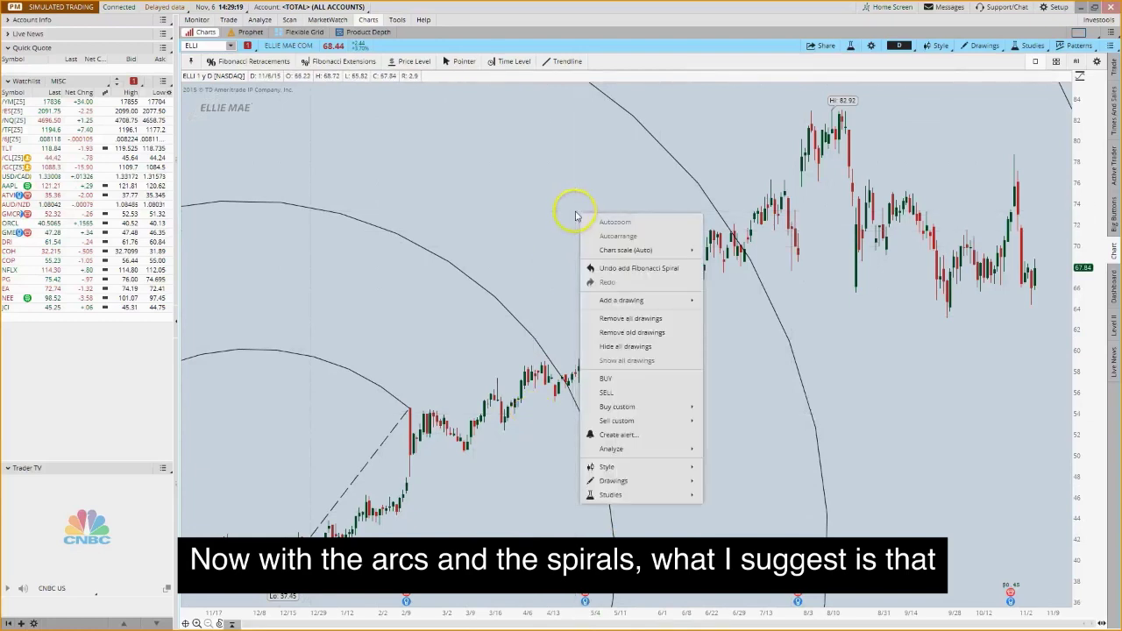
pyautogui.click(630, 319)
pyautogui.click(594, 59)
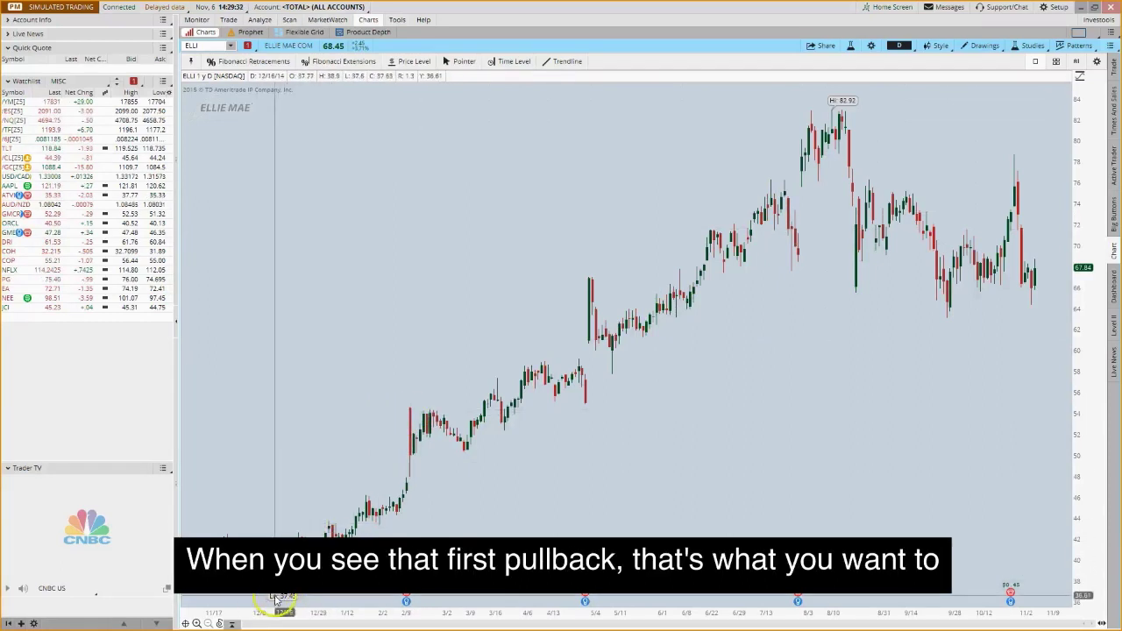
# - Draw overlapping spiral sets from the 37.45 low, a later low and the February high
pyautogui.moveTo(271, 597)
pyautogui.mouseDown()
pyautogui.moveTo(276, 541)
pyautogui.moveTo(297, 538)
pyautogui.mouseUp()
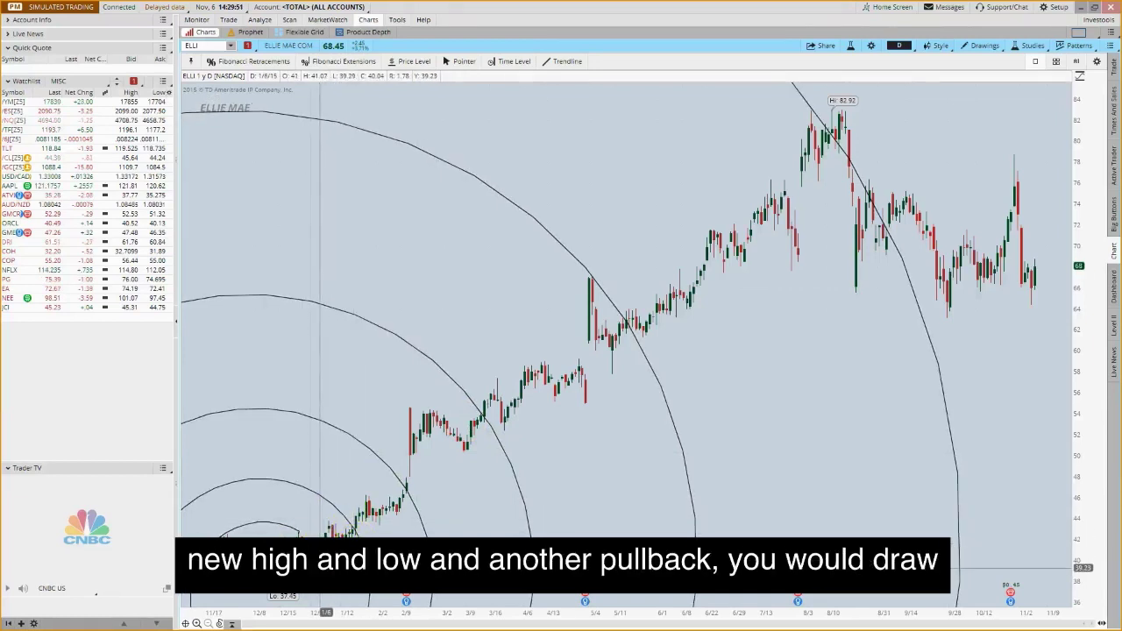
pyautogui.moveTo(321, 566); pyautogui.dragTo(330, 523)
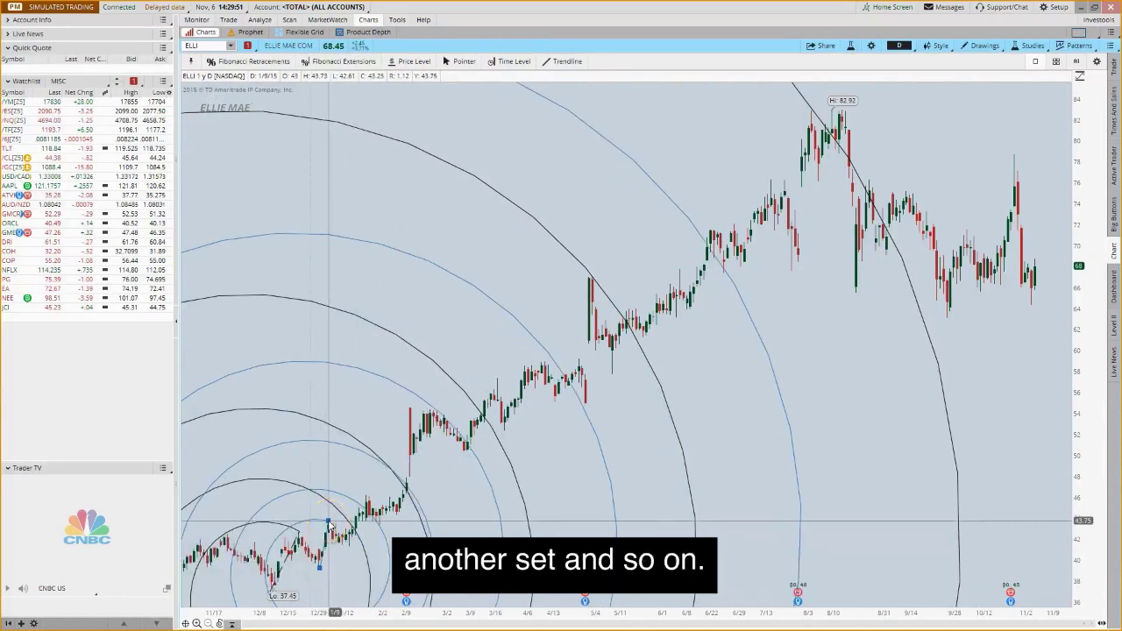
pyautogui.click(406, 502)
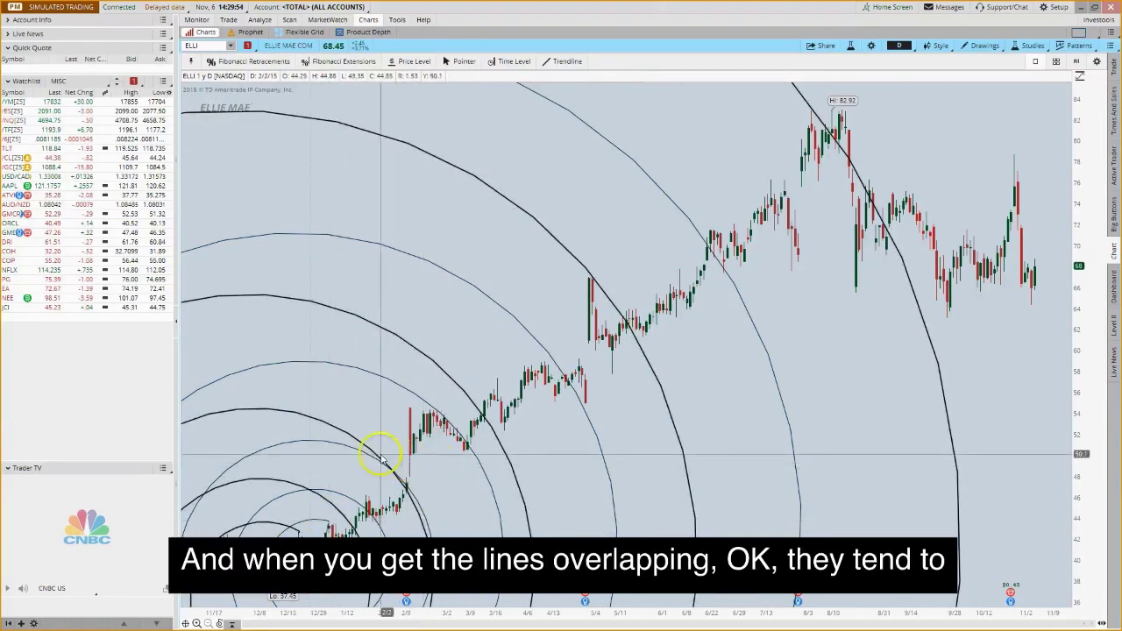
pyautogui.moveTo(406, 502); pyautogui.dragTo(373, 455)
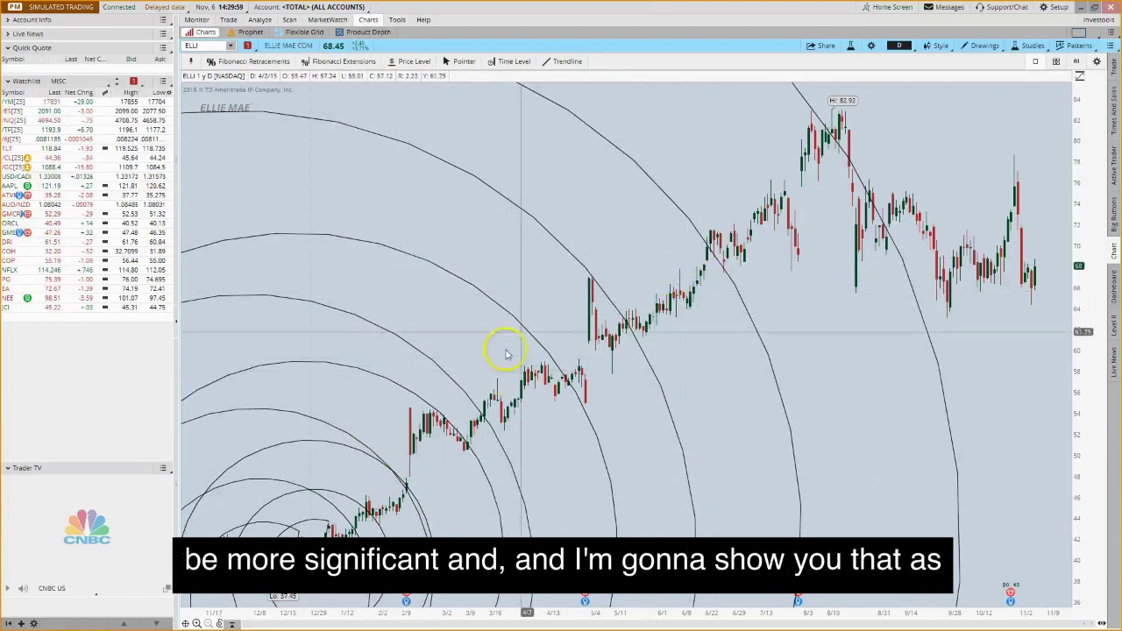
# - Remove every Fibonacci spiral arc from the ELLI chart with Remove all drawings
pyautogui.rightClick(574, 219)
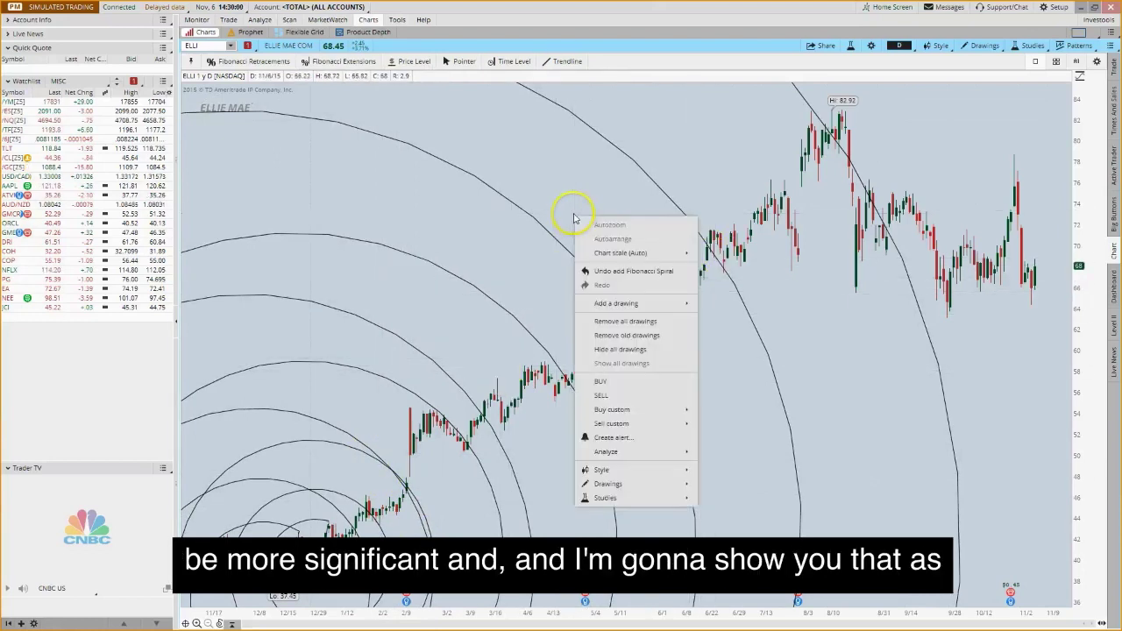
pyautogui.click(607, 323)
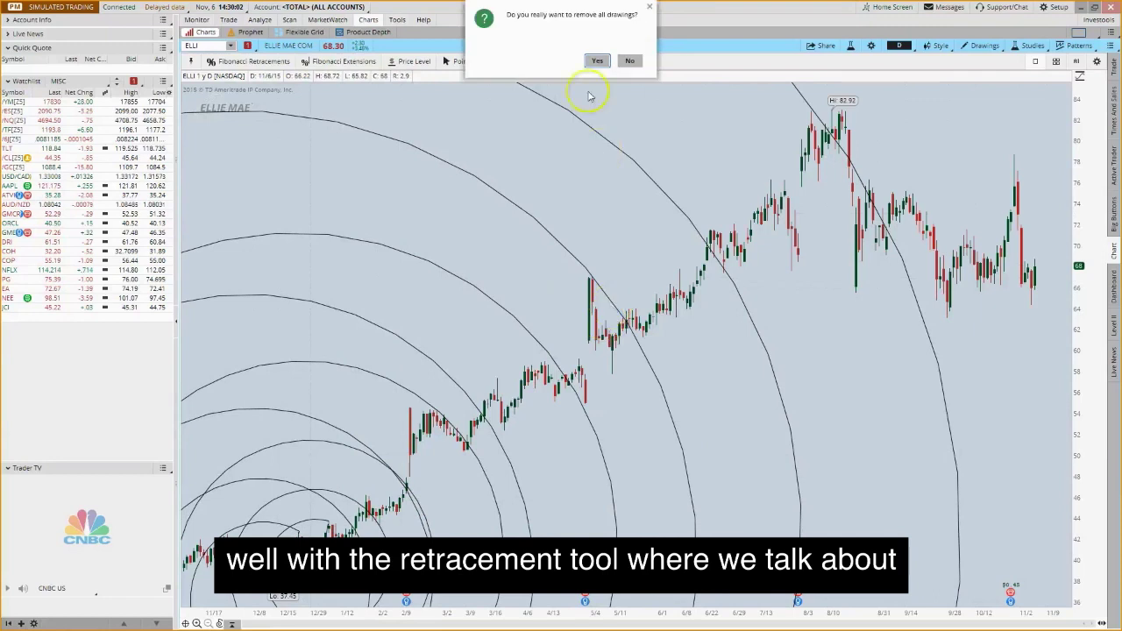
pyautogui.click(597, 60)
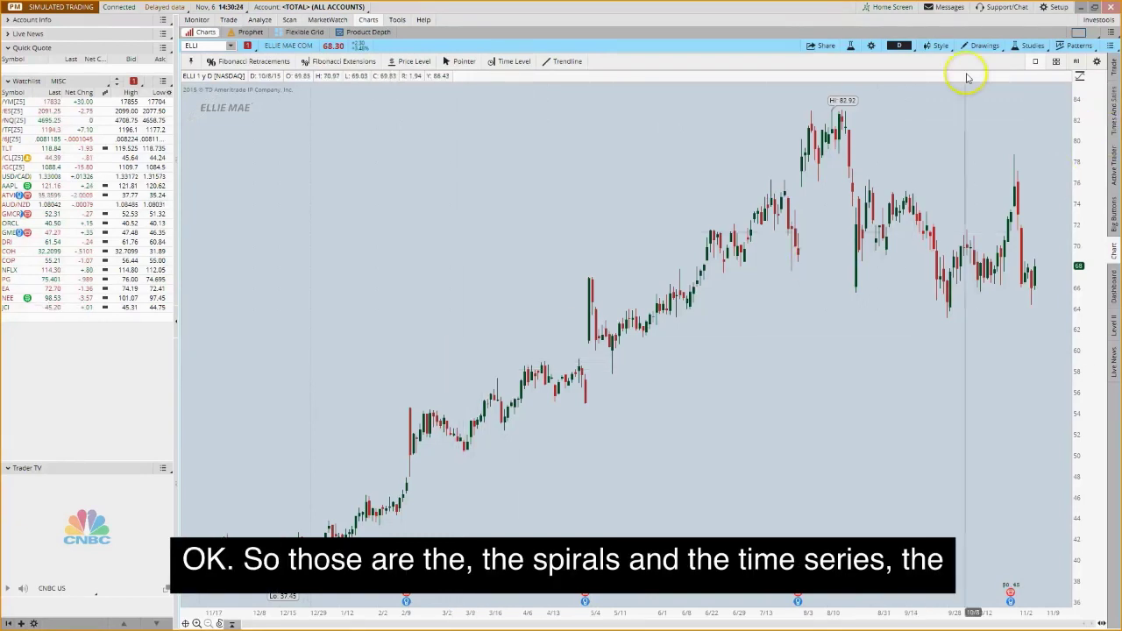
pyautogui.click(991, 46)
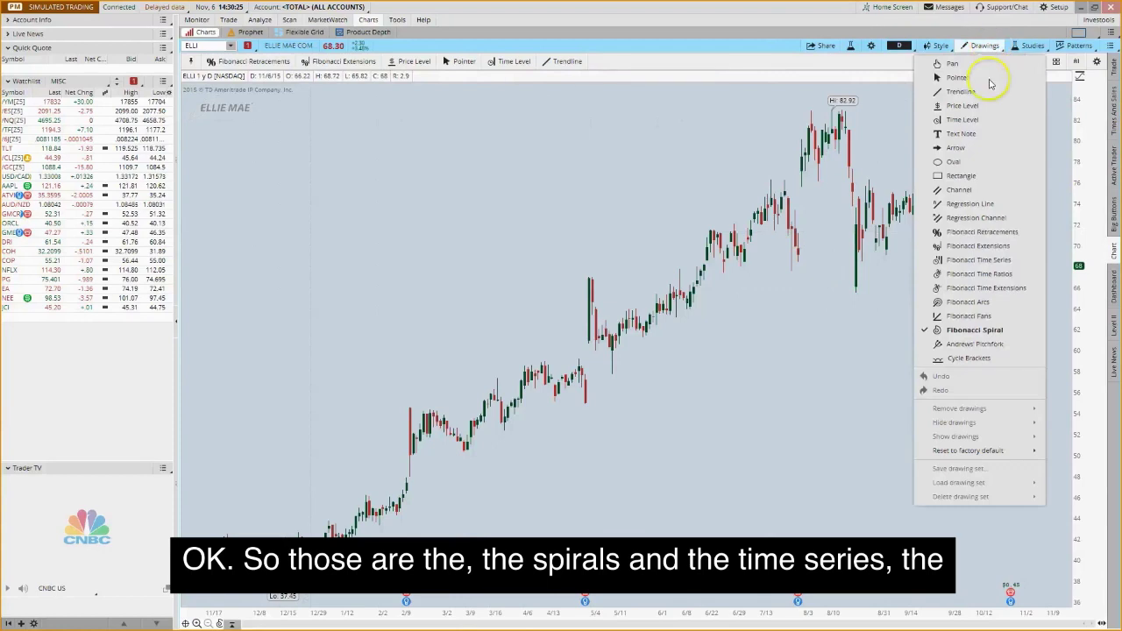
# - Draw a Fibonacci time series from the 37.45 December low to the February high
pyautogui.click(993, 261)
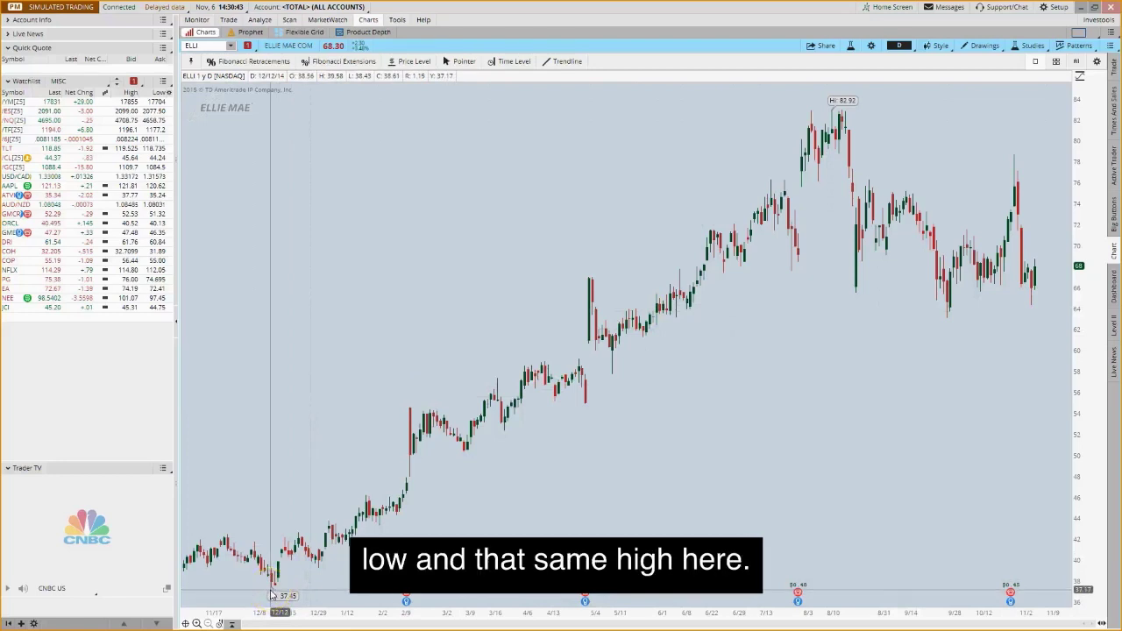
pyautogui.moveTo(271, 595)
pyautogui.mouseDown()
pyautogui.moveTo(409, 408)
pyautogui.moveTo(425, 427)
pyautogui.moveTo(526, 444)
pyautogui.moveTo(586, 413)
pyautogui.moveTo(566, 376)
pyautogui.moveTo(741, 323)
pyautogui.mouseUp()
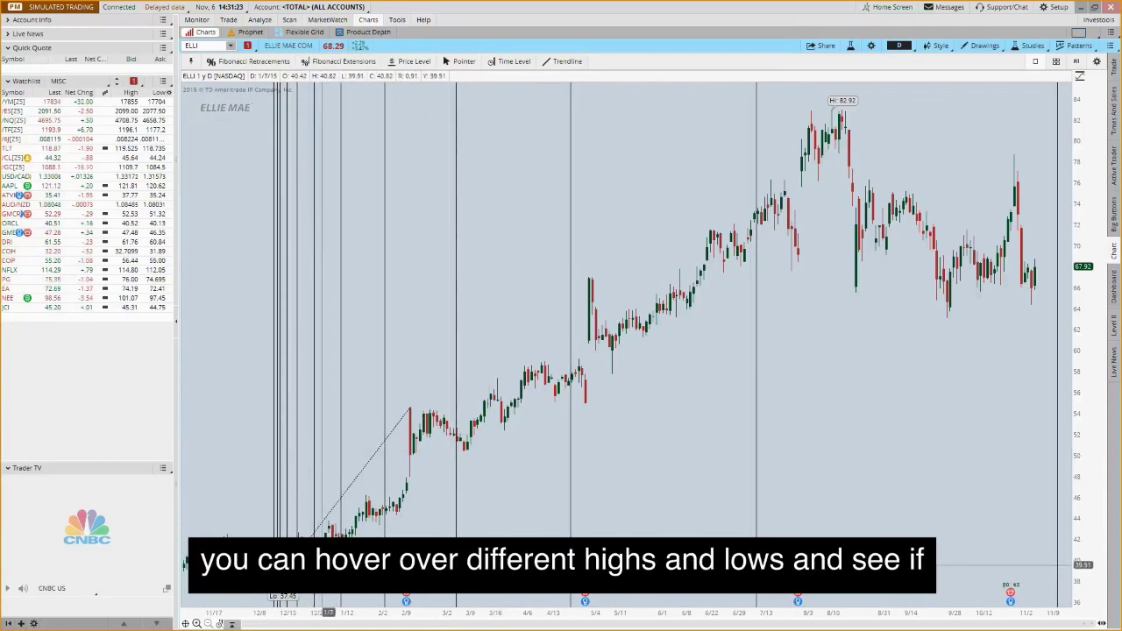
pyautogui.moveTo(326, 524)
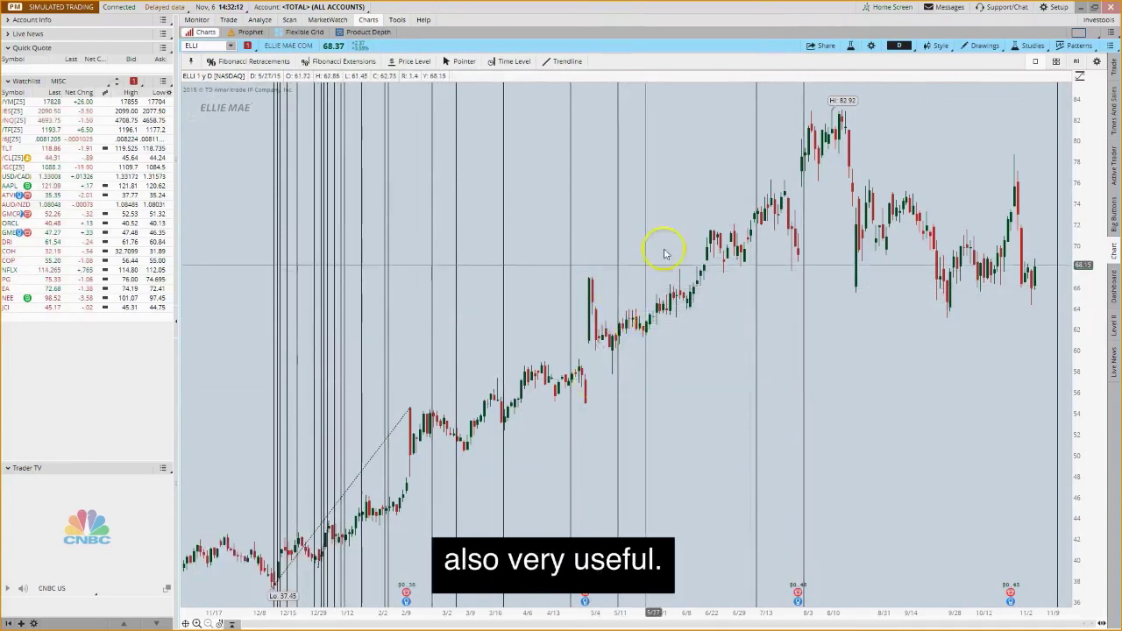
# - Remove the Fibonacci time series lines from the ELLI chart with Remove all drawings
pyautogui.rightClick(689, 195)
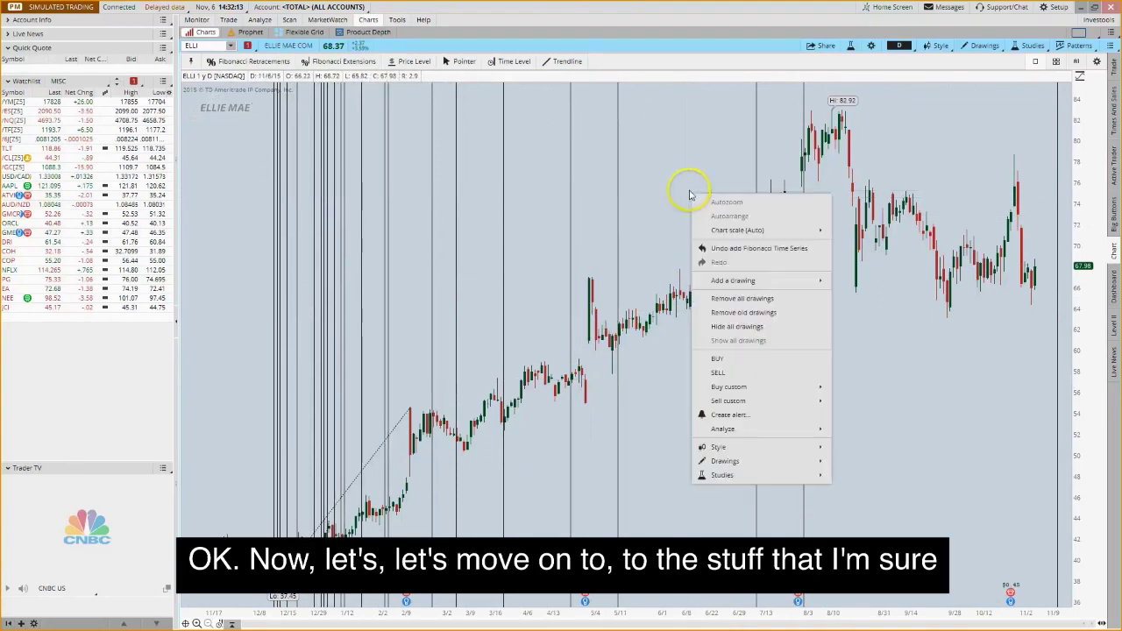
pyautogui.click(726, 299)
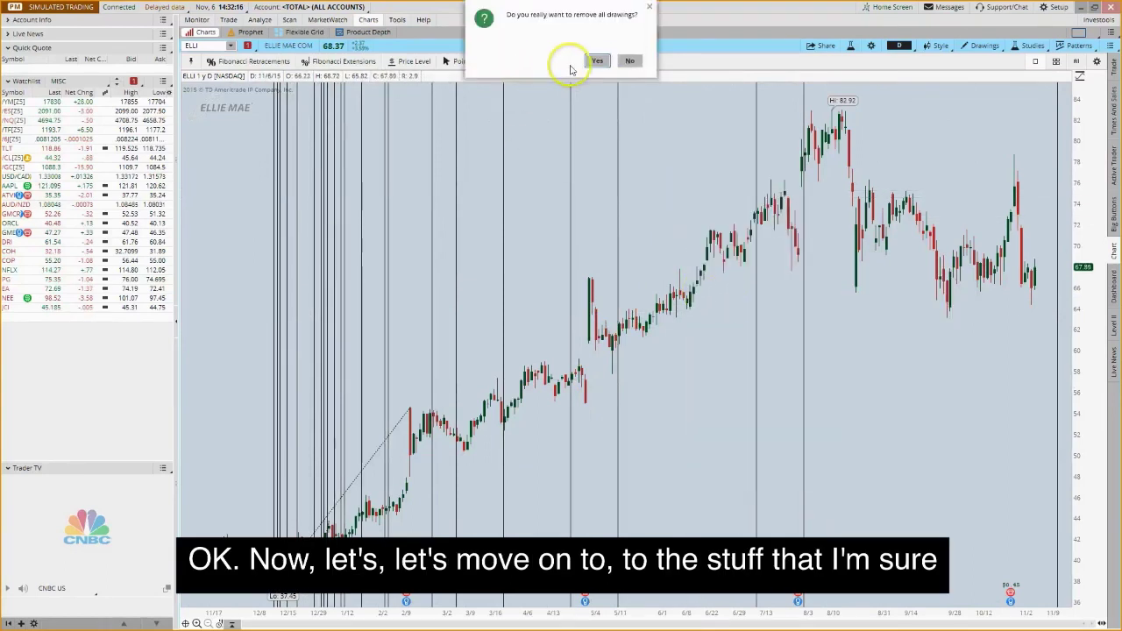
pyautogui.click(597, 61)
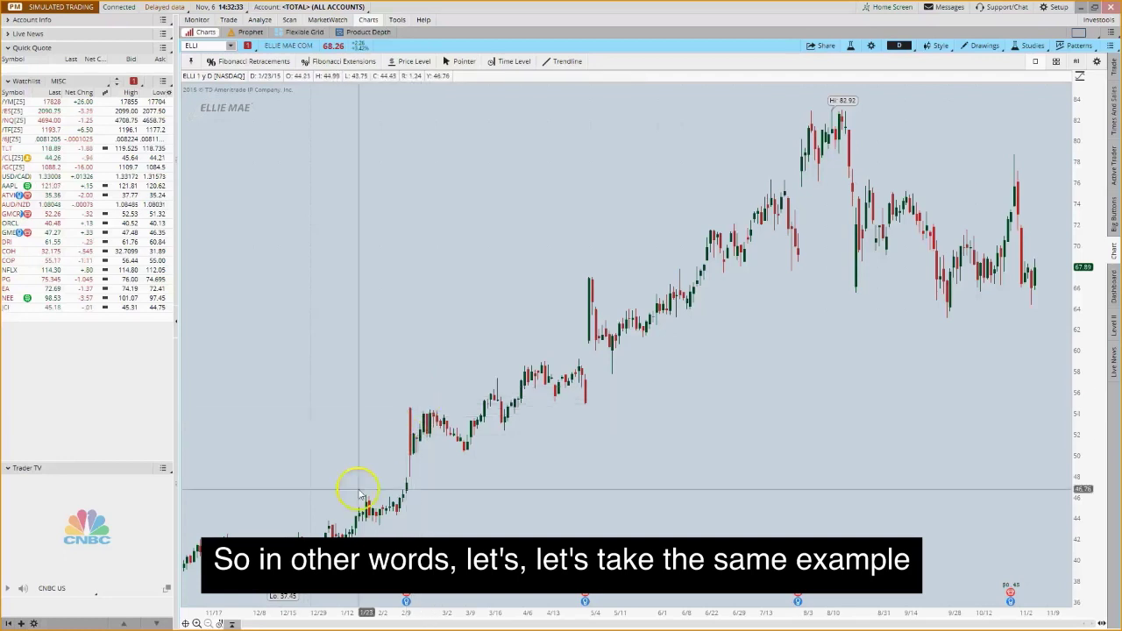
pyautogui.click(980, 46)
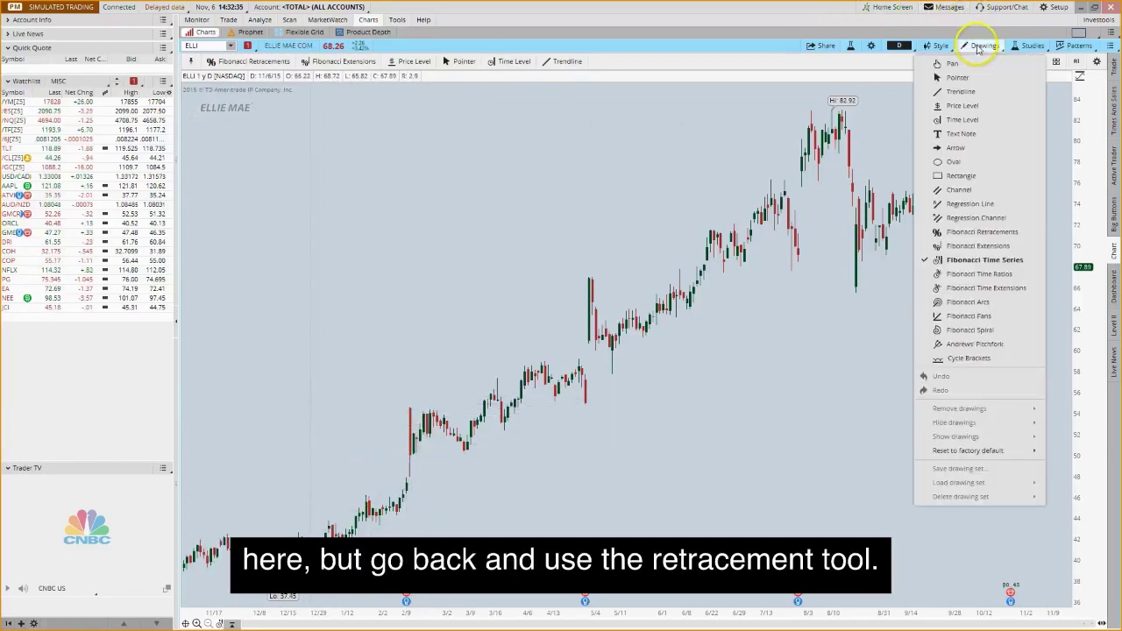
# - Draw a Fibonacci retracement from the 37.45 low to the 54.67 February high
pyautogui.click(986, 233)
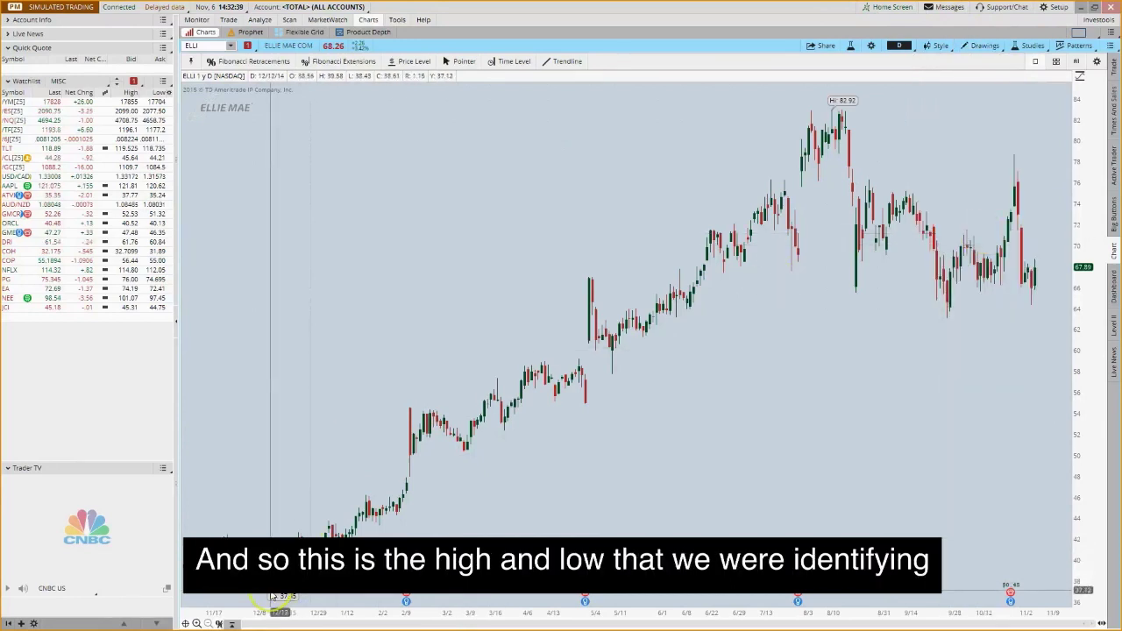
pyautogui.moveTo(277, 597); pyautogui.dragTo(411, 410)
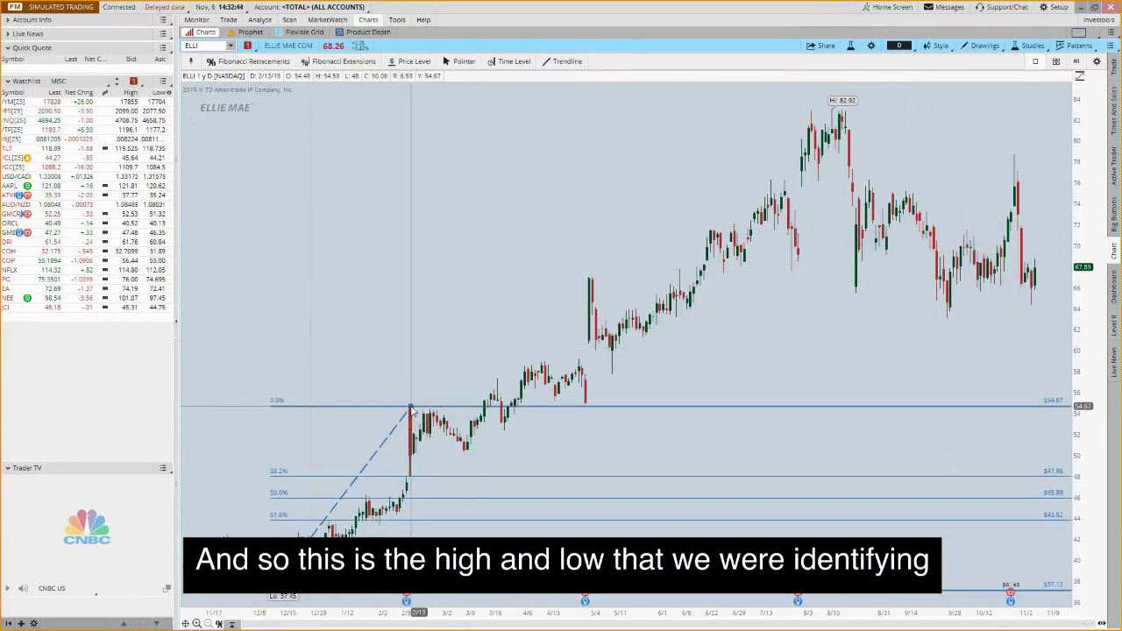
pyautogui.moveTo(491, 499); pyautogui.dragTo(293, 507)
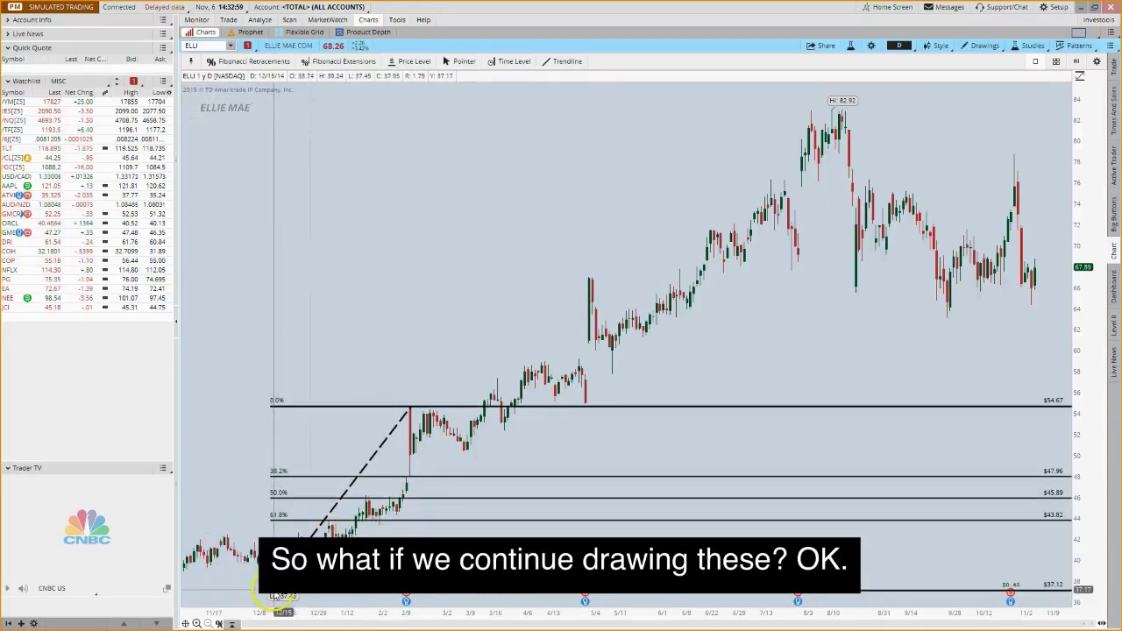
# - Add several more retracements between other swing lows and the 54.67 high, then zoom in
pyautogui.moveTo(276, 596); pyautogui.dragTo(301, 526)
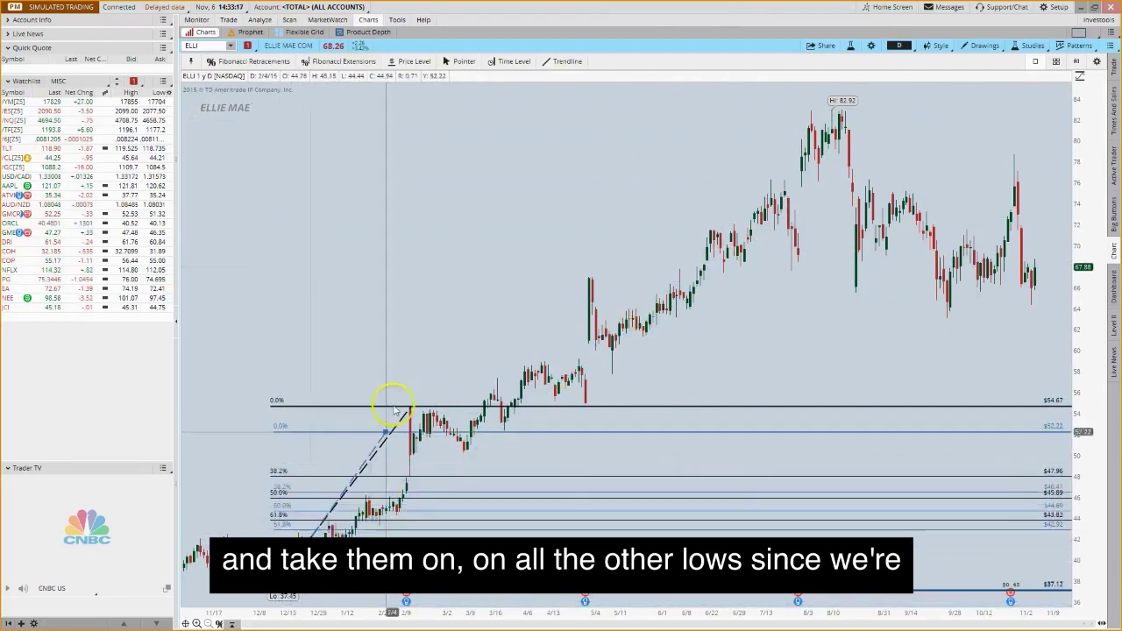
pyautogui.moveTo(395, 404); pyautogui.dragTo(320, 526)
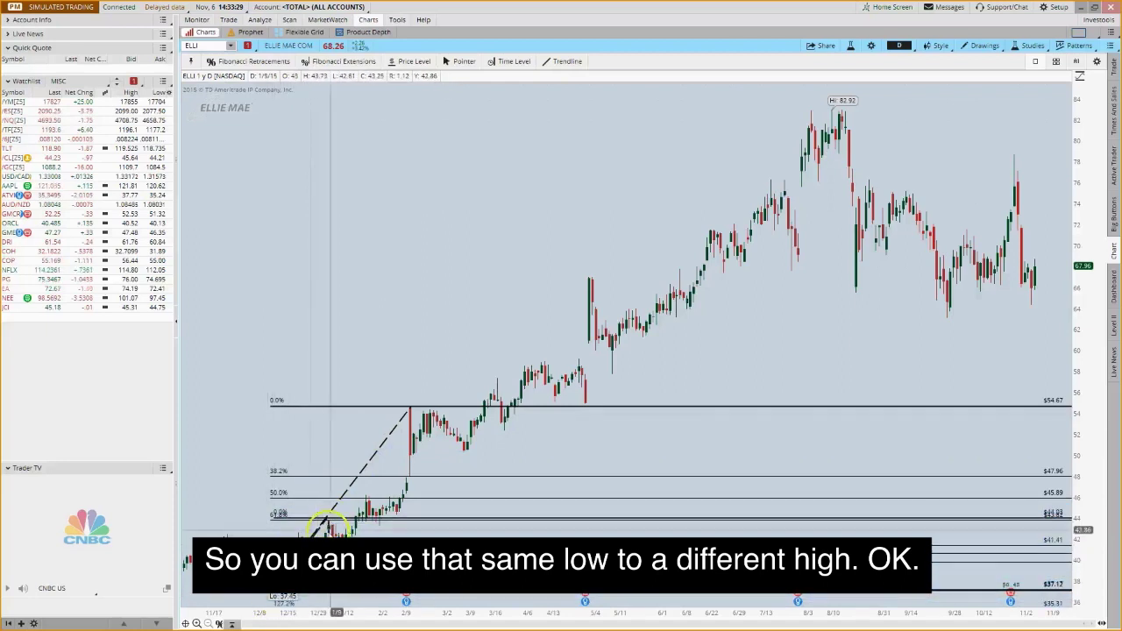
pyautogui.moveTo(409, 409); pyautogui.dragTo(383, 526)
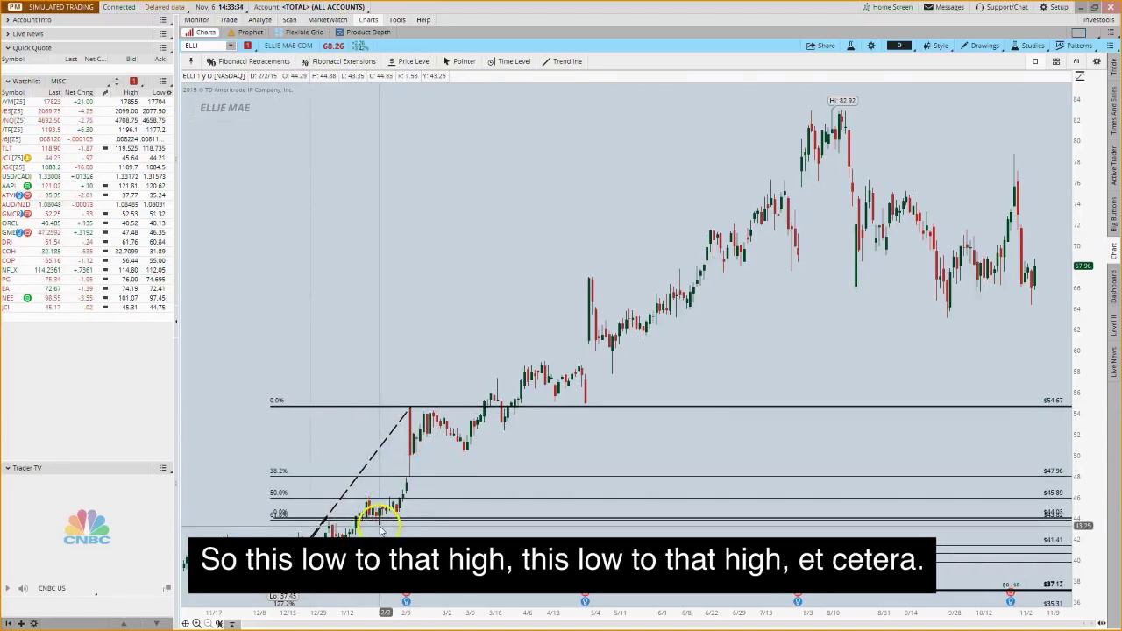
pyautogui.moveTo(388, 474); pyautogui.dragTo(359, 499)
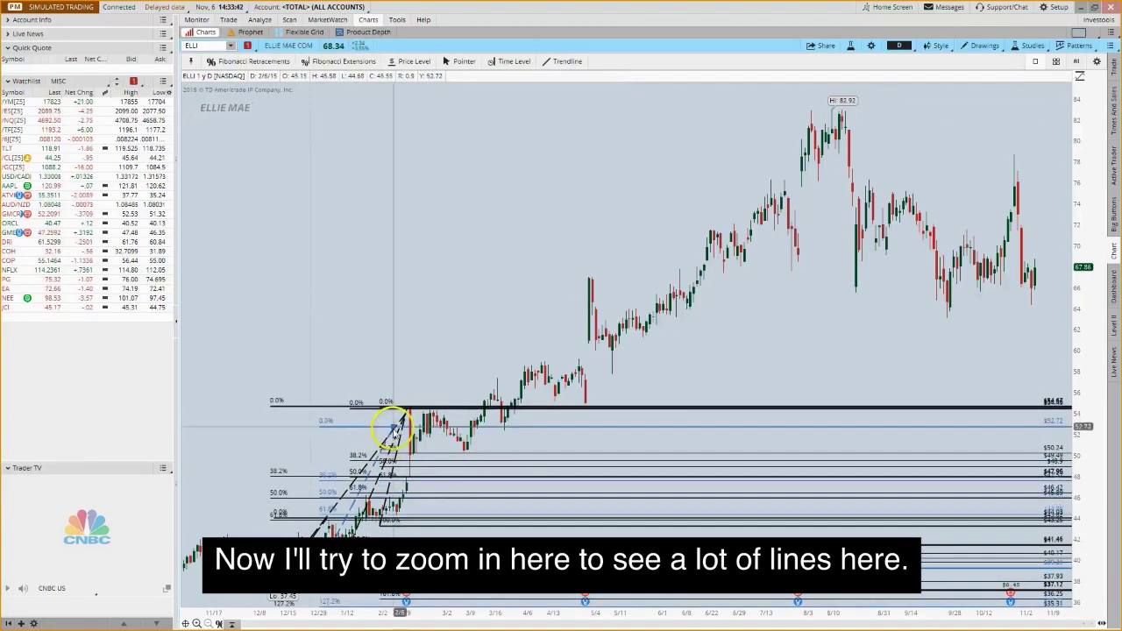
pyautogui.scroll(2, 401, 413)
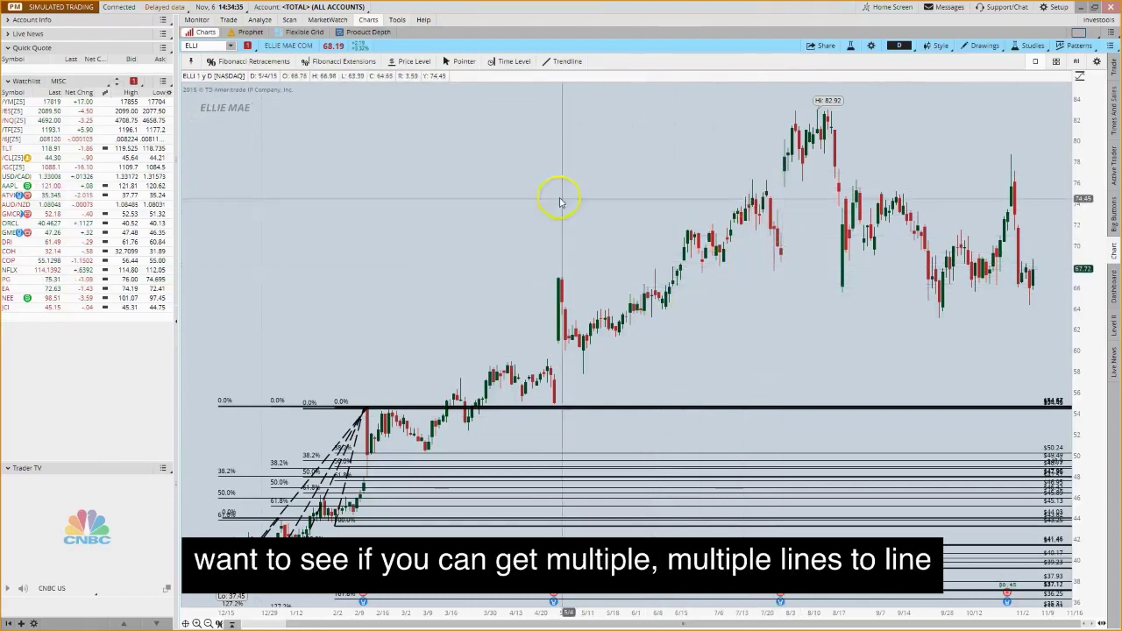
# - Draw a short red horizontal trendline near 67 from late July to mid-August
pyautogui.click(561, 61)
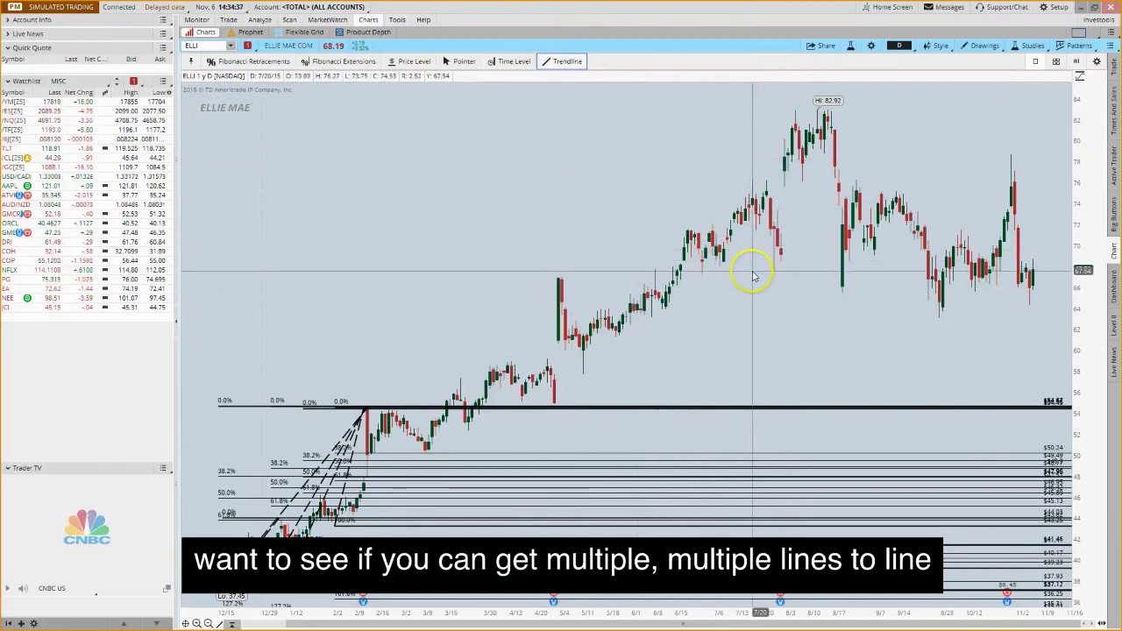
pyautogui.click(823, 271)
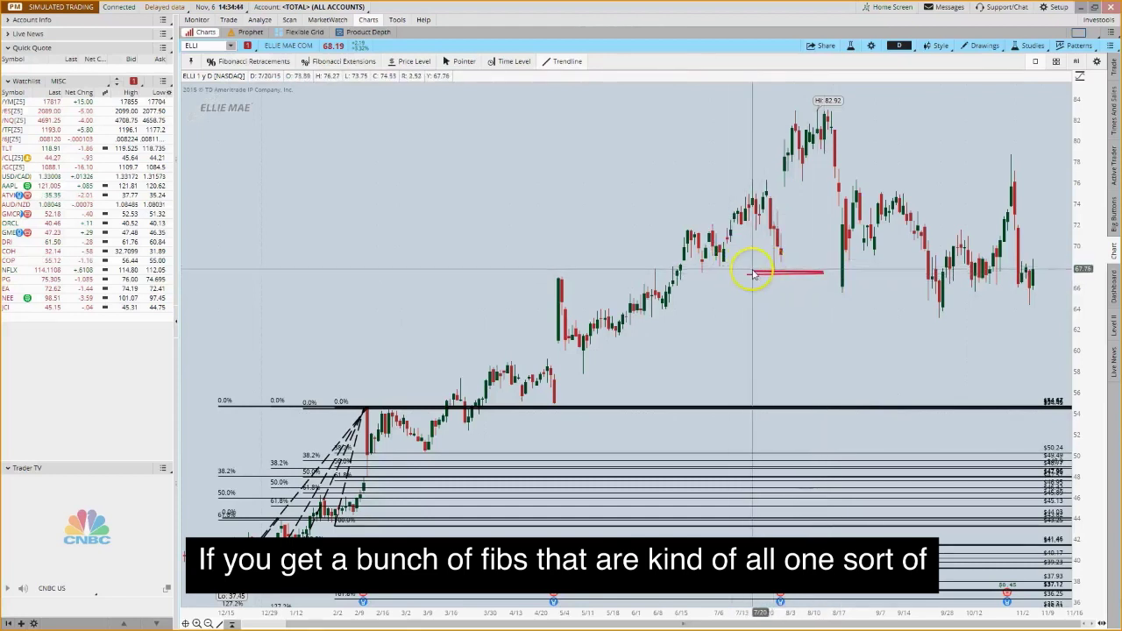
pyautogui.moveTo(753, 273); pyautogui.dragTo(828, 274)
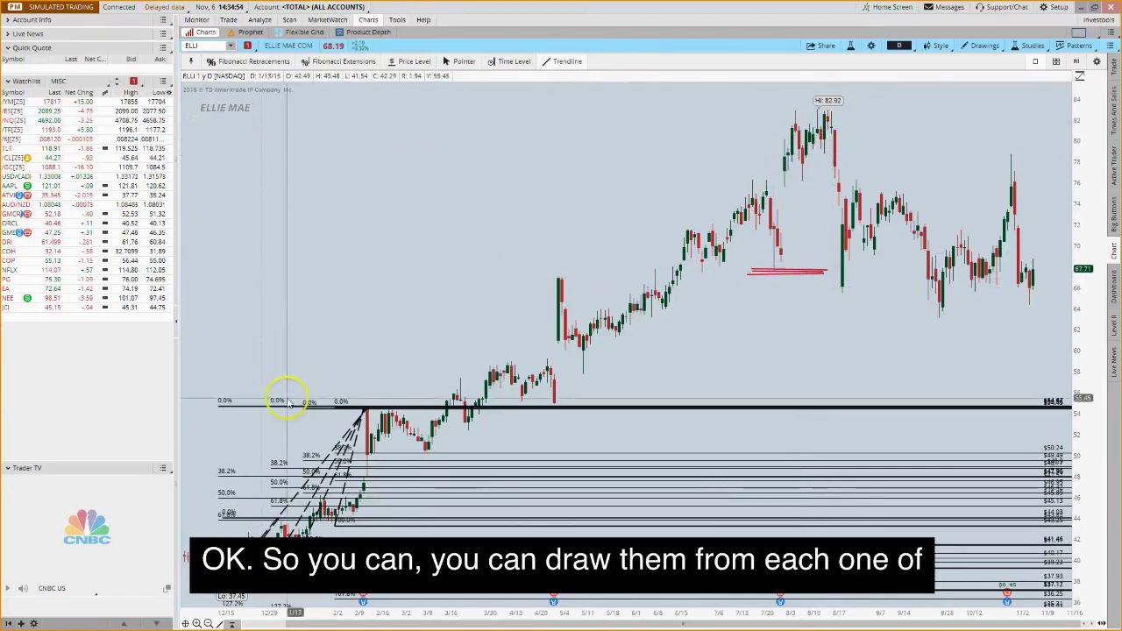
# - Remove all retracements and red lines from the ELLI chart, confirming with Yes
pyautogui.rightClick(529, 149)
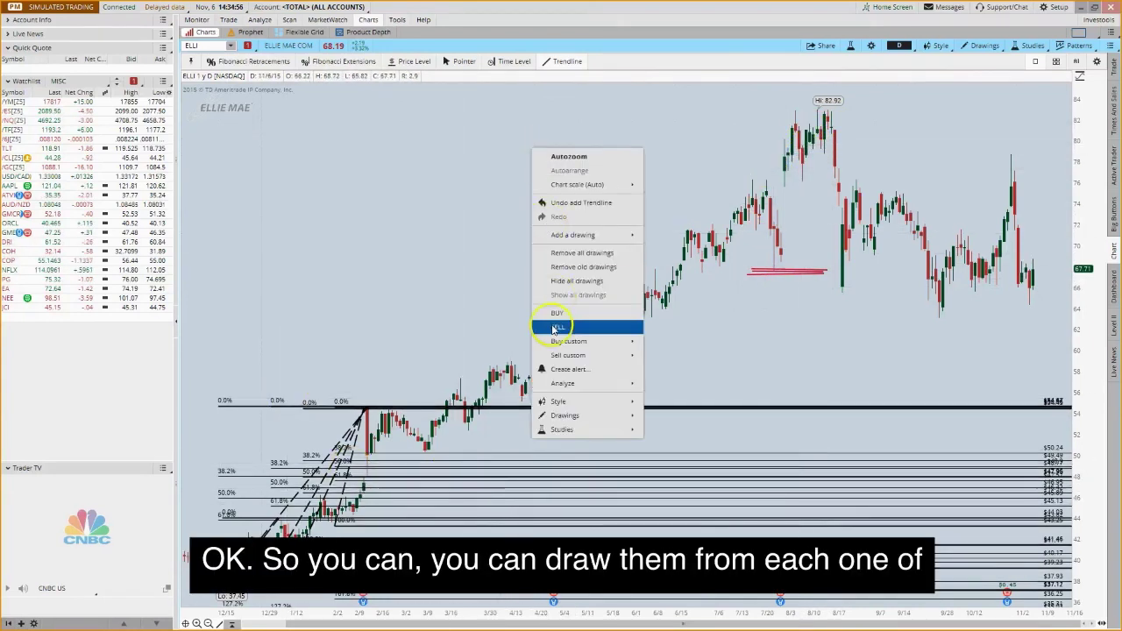
pyautogui.click(575, 253)
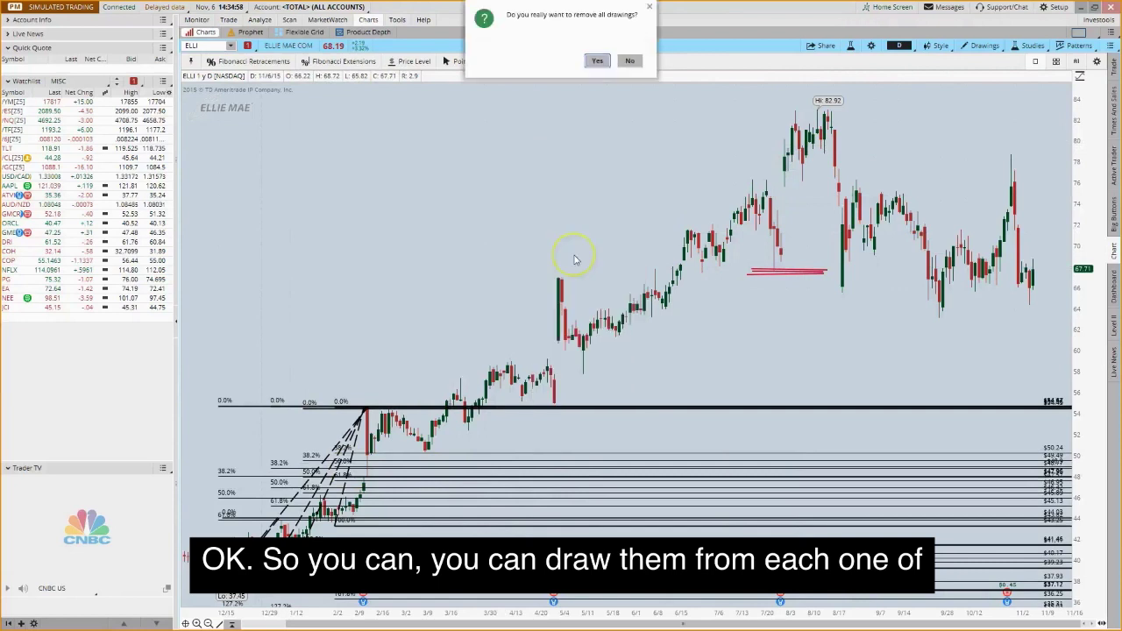
pyautogui.click(597, 60)
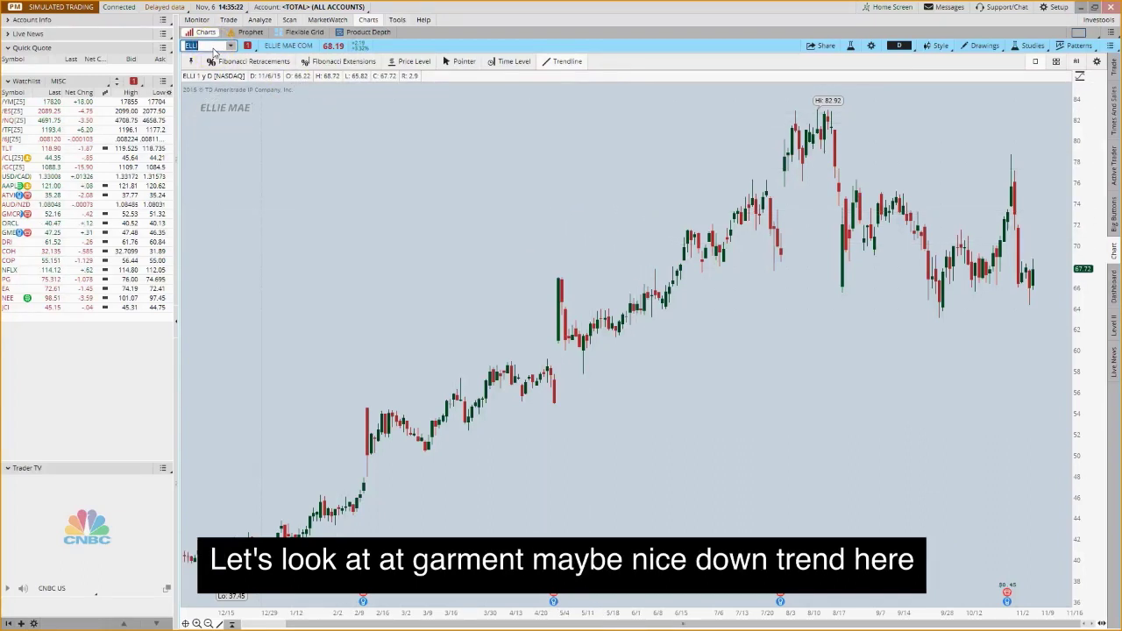
# - Load the GRMN chart, then switch the chart to STX (Seagate Technology)
pyautogui.write('MN')
pyautogui.press('Return')
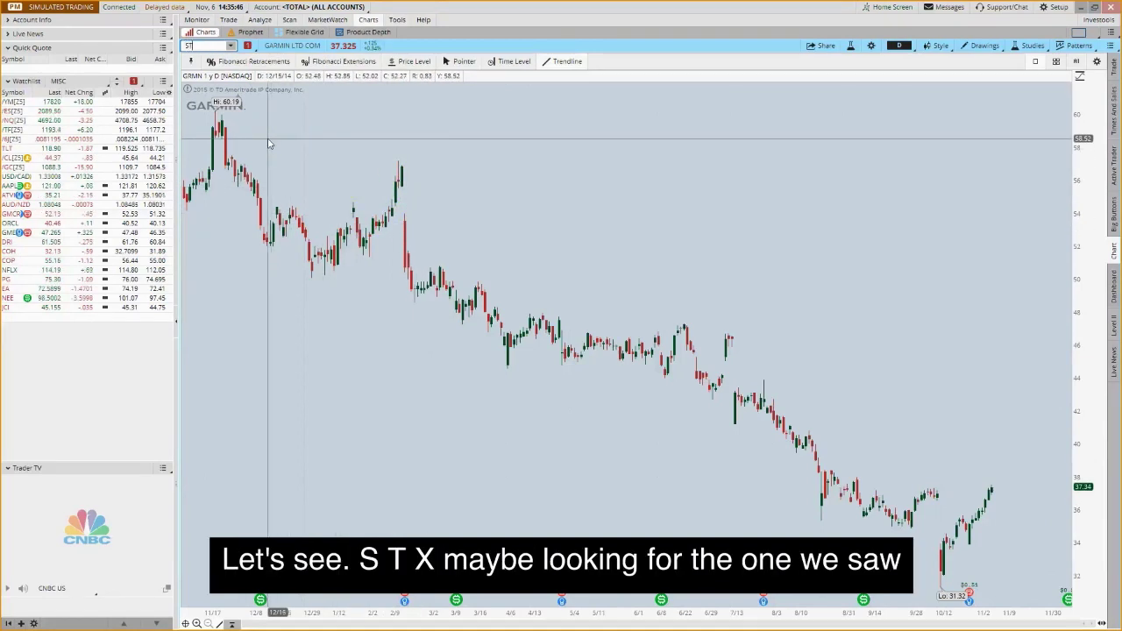
pyautogui.write('X')
pyautogui.press('Return')
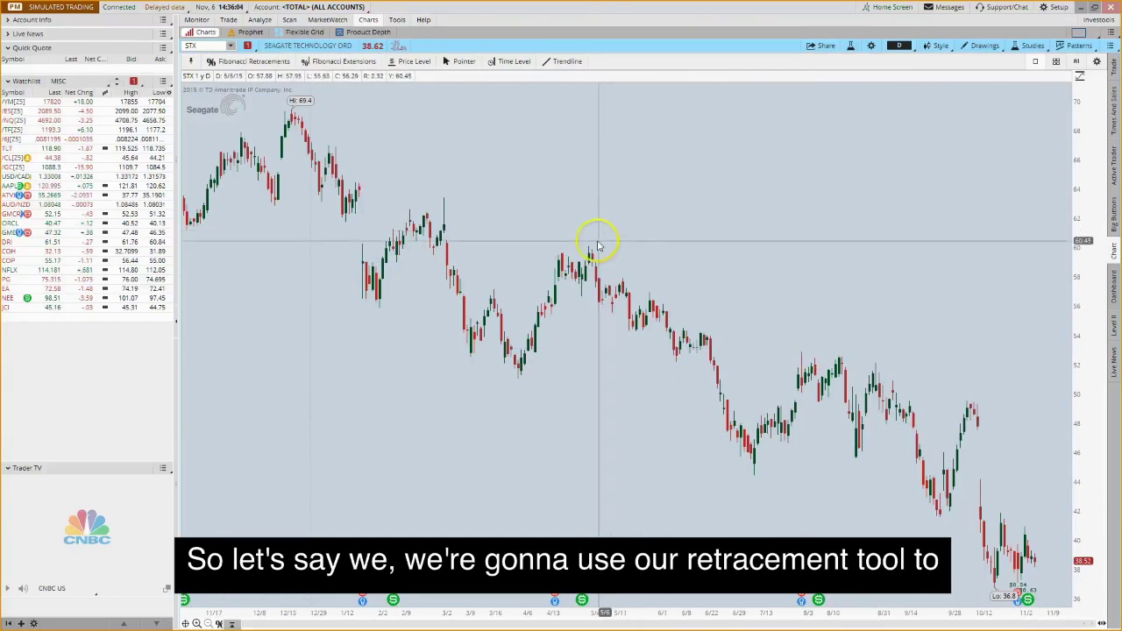
pyautogui.moveTo(589, 252)
pyautogui.mouseDown()
pyautogui.moveTo(632, 280)
pyautogui.moveTo(746, 431)
pyautogui.moveTo(753, 473)
pyautogui.mouseUp()
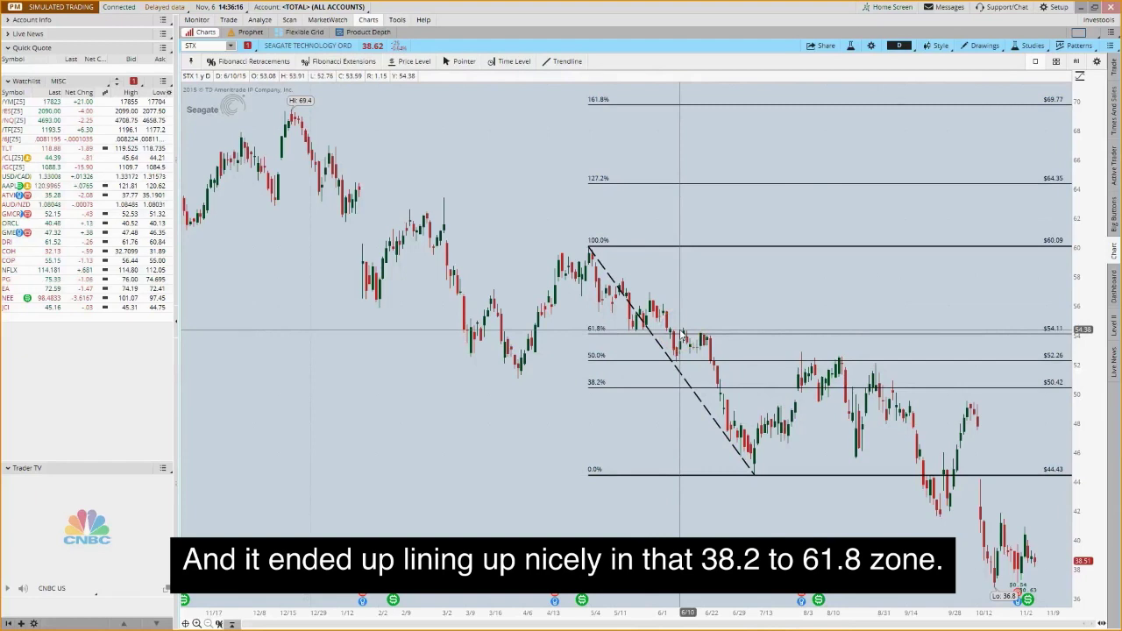
pyautogui.rightClick(561, 175)
pyautogui.click(602, 279)
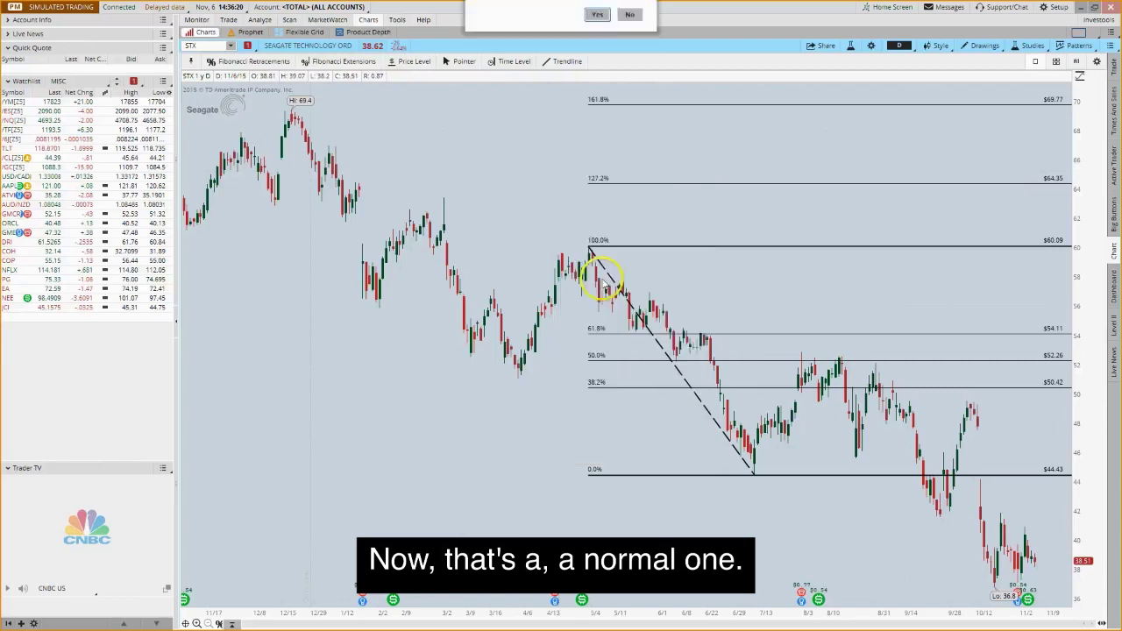
pyautogui.click(597, 61)
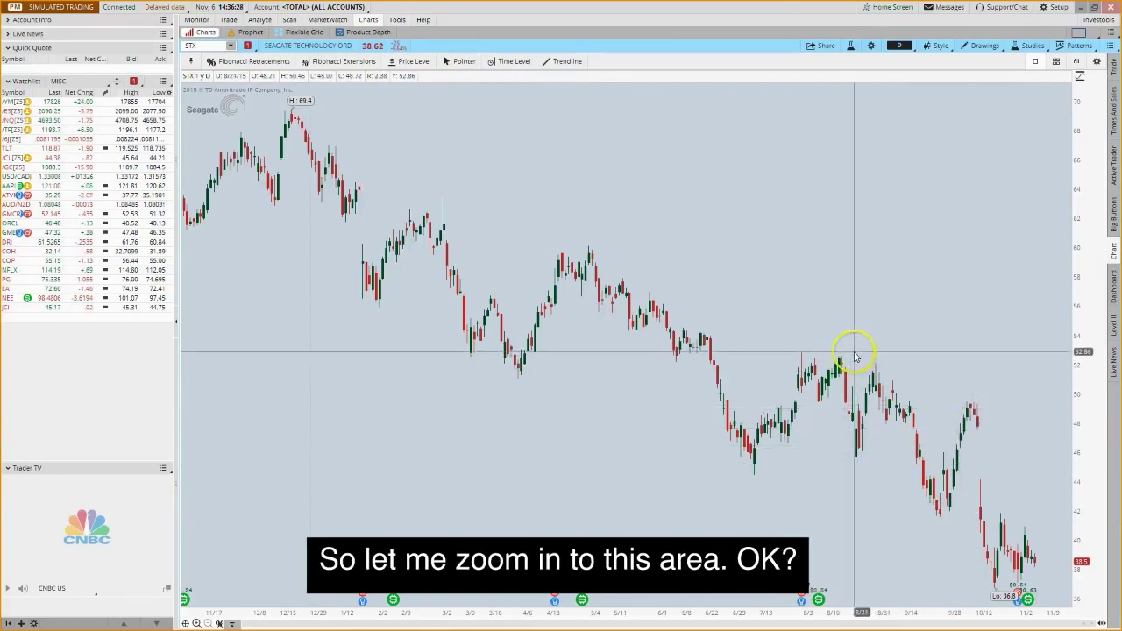
# - Zoom to late August–mid October and draw a Fibonacci retracement from 52.12 to 41.62
pyautogui.moveTo(854, 357); pyautogui.dragTo(988, 360)
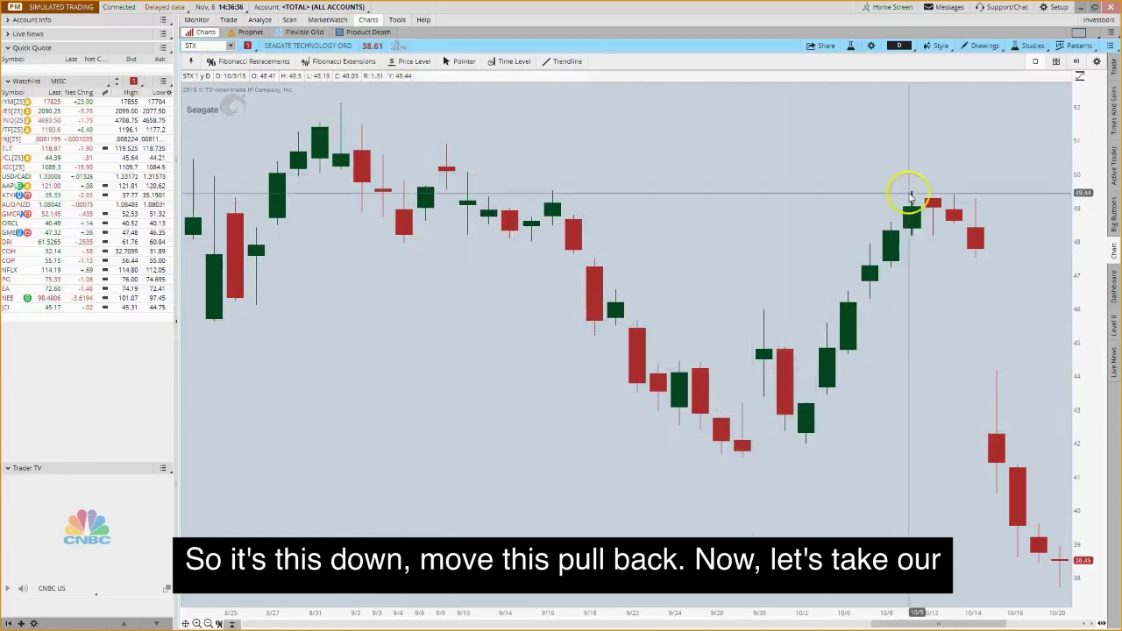
pyautogui.click(983, 47)
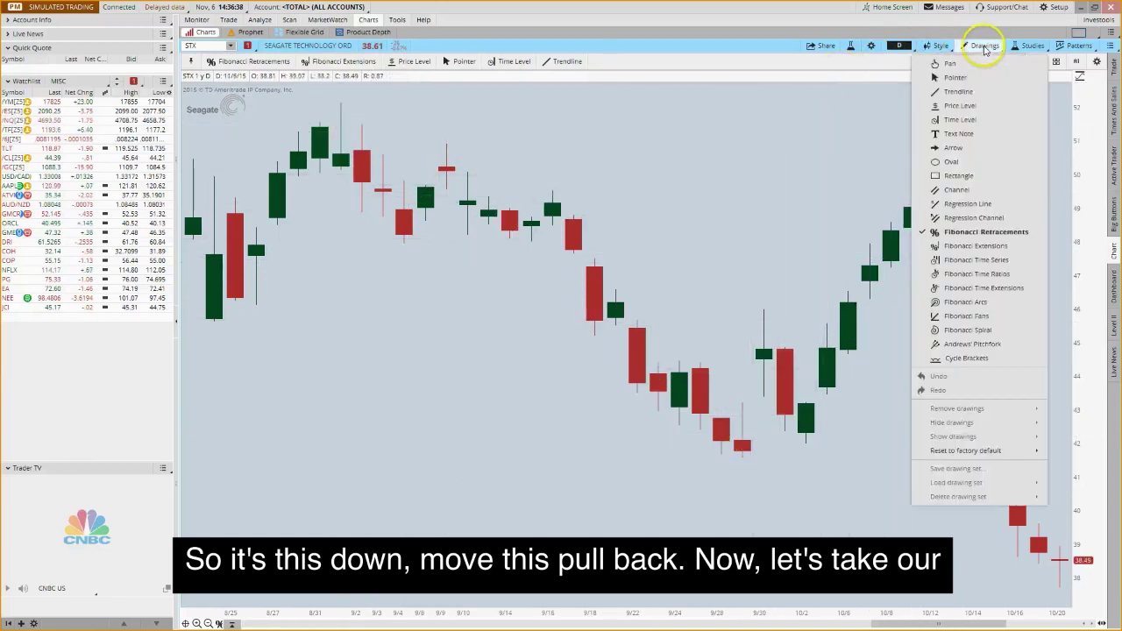
pyautogui.click(978, 233)
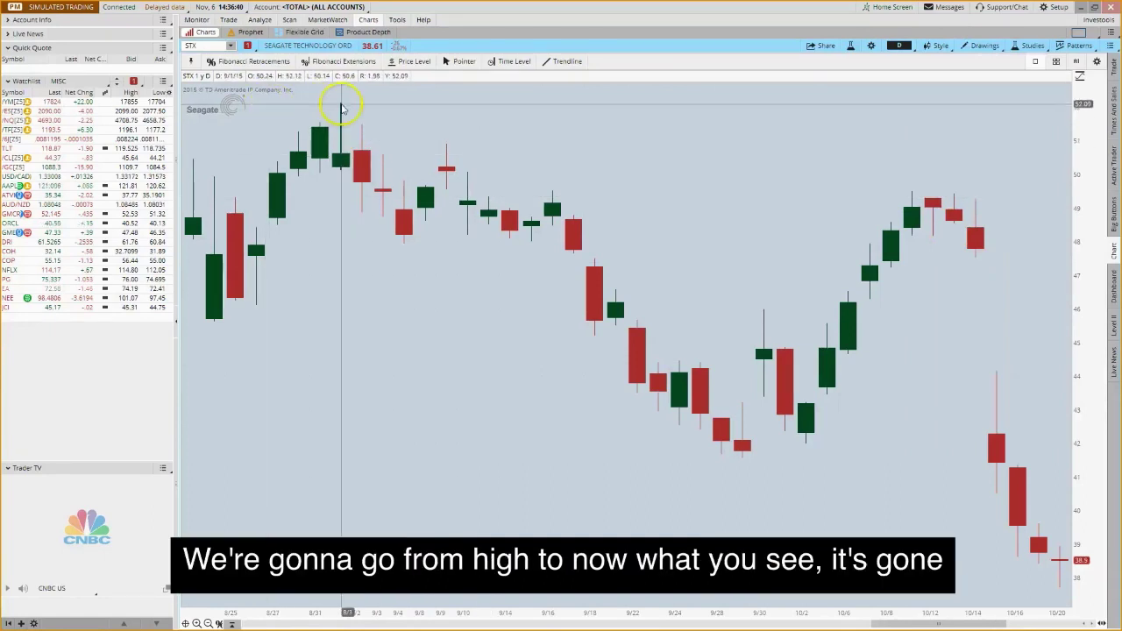
pyautogui.moveTo(344, 106); pyautogui.dragTo(742, 451)
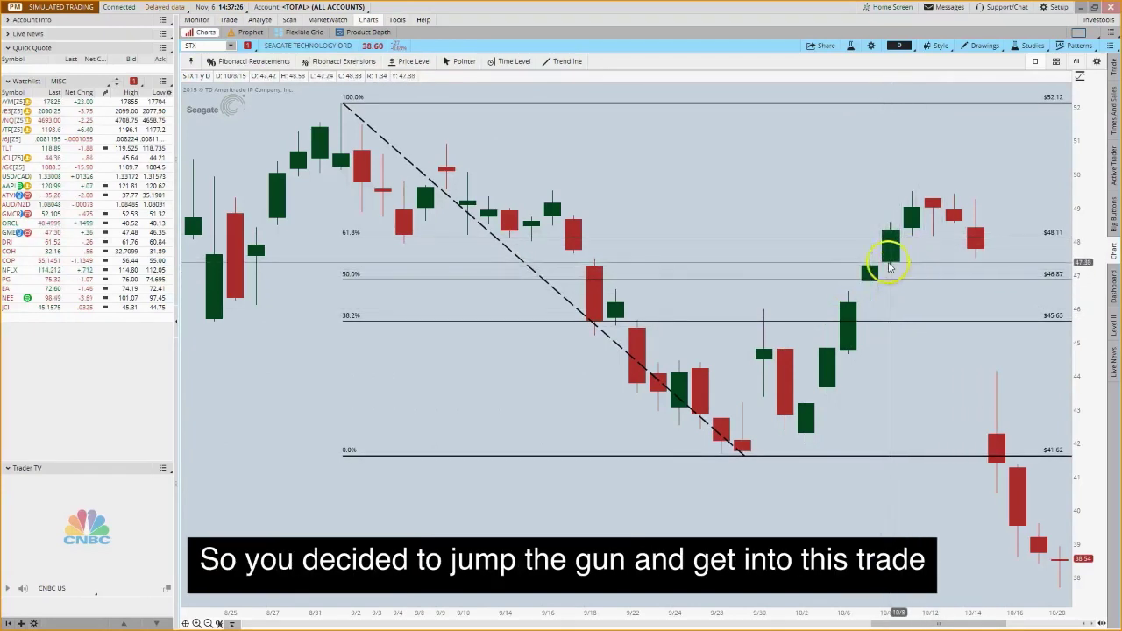
# - Draw a short red trendline along the 61.8% level at 48.11 beside the 10/9 candles
pyautogui.click(557, 62)
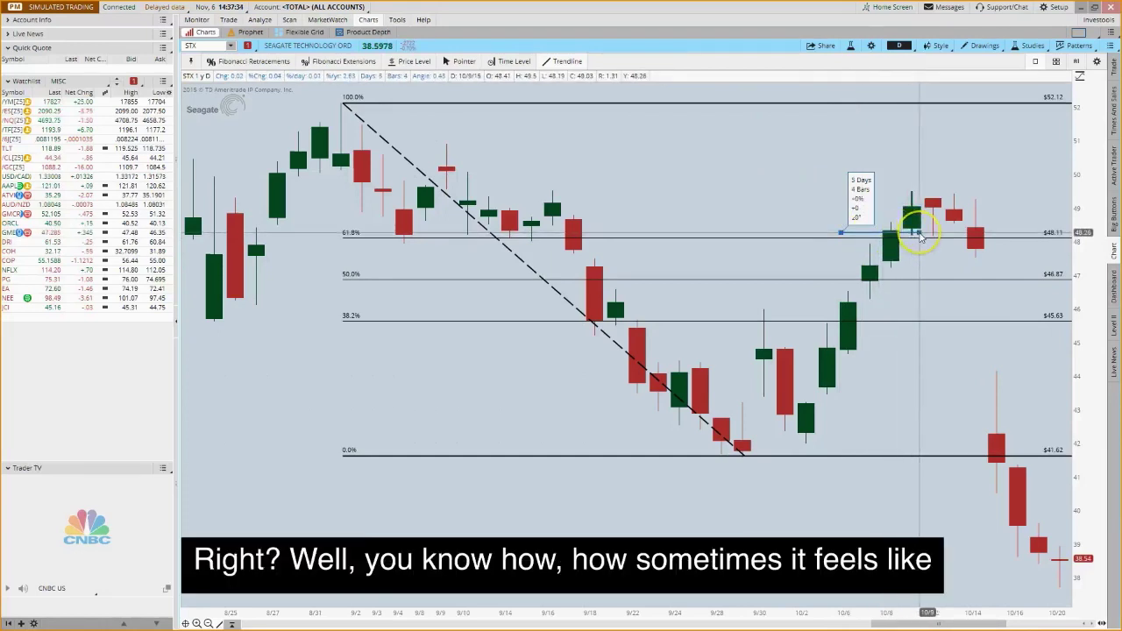
pyautogui.click(920, 234)
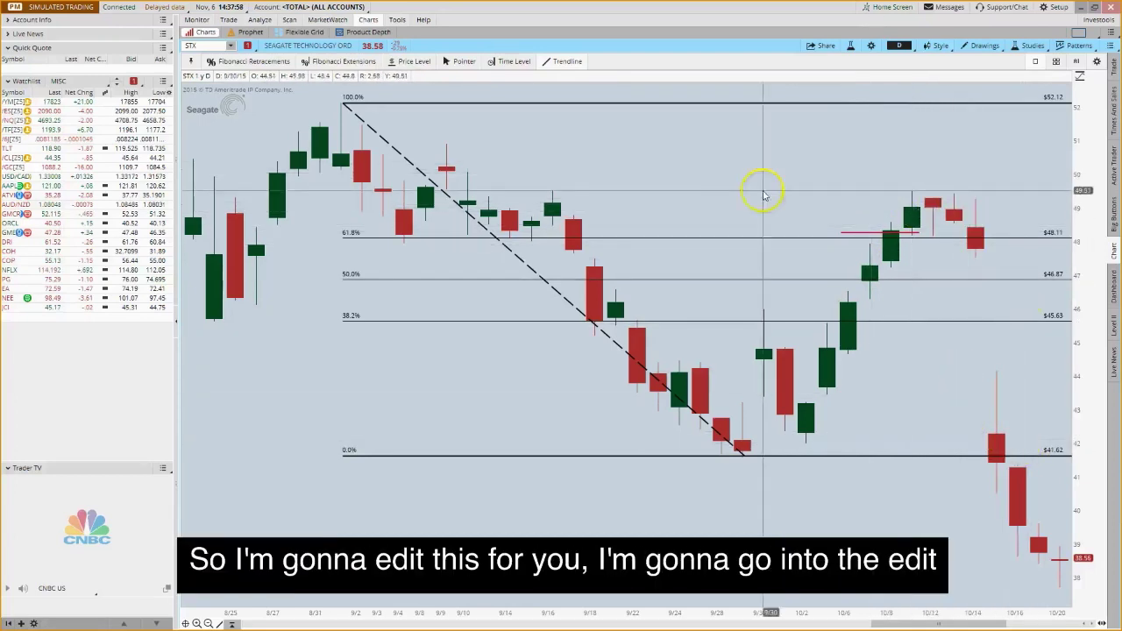
# - In the retracement's properties, add Fibonacci coefficients 0.66, 0.786 and 0.88
pyautogui.rightClick(709, 107)
pyautogui.click(741, 114)
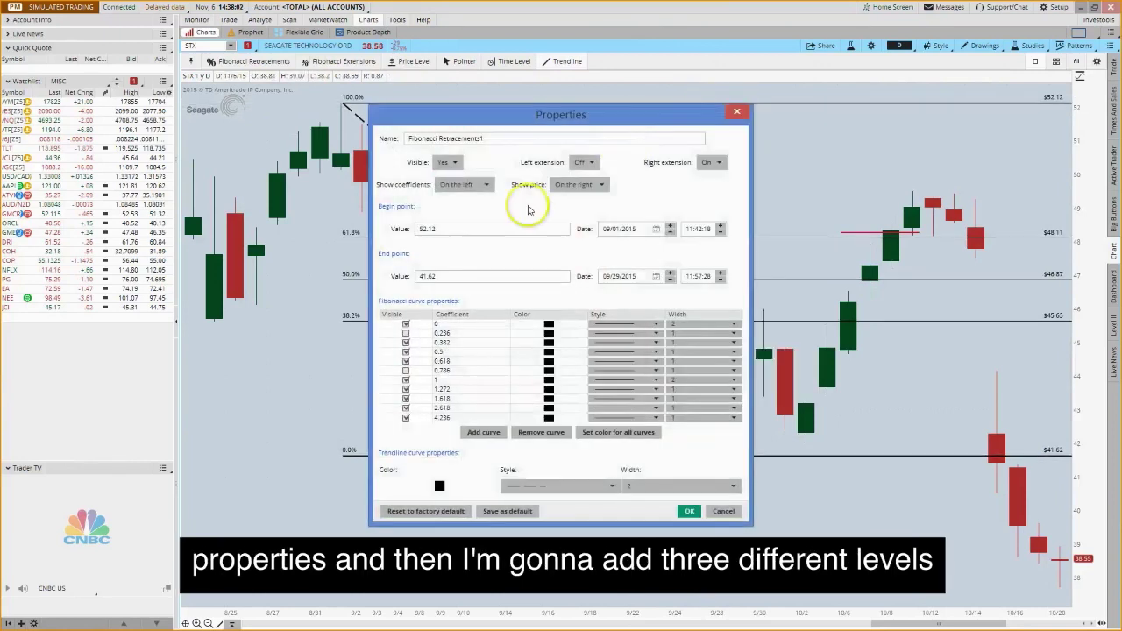
pyautogui.click(483, 432)
pyautogui.click(435, 428)
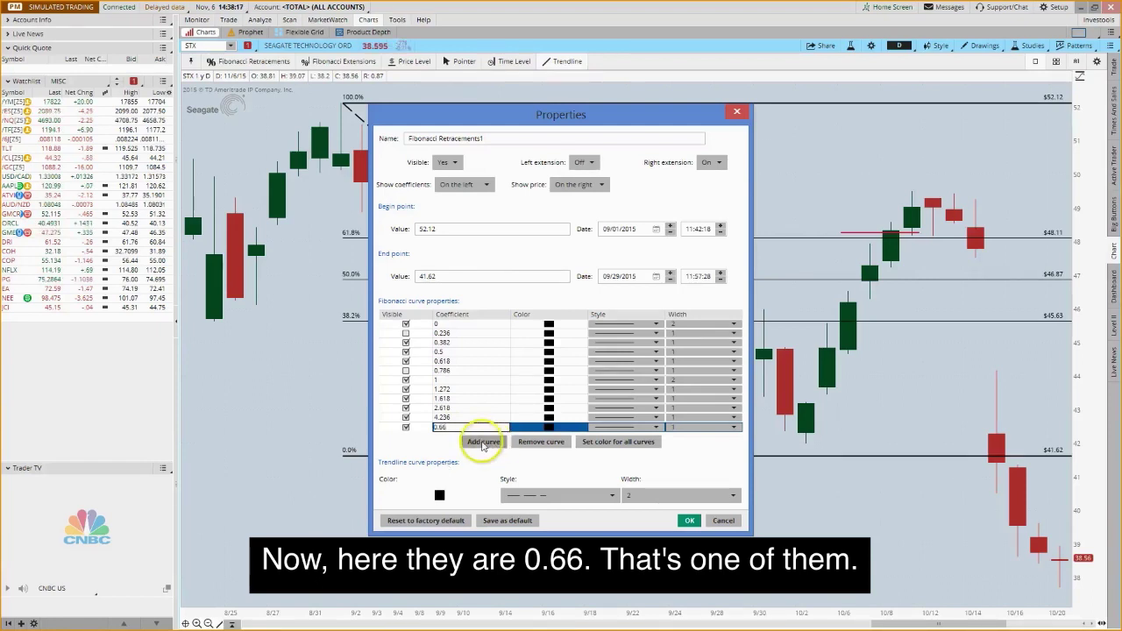
pyautogui.click(481, 443)
pyautogui.click(455, 437)
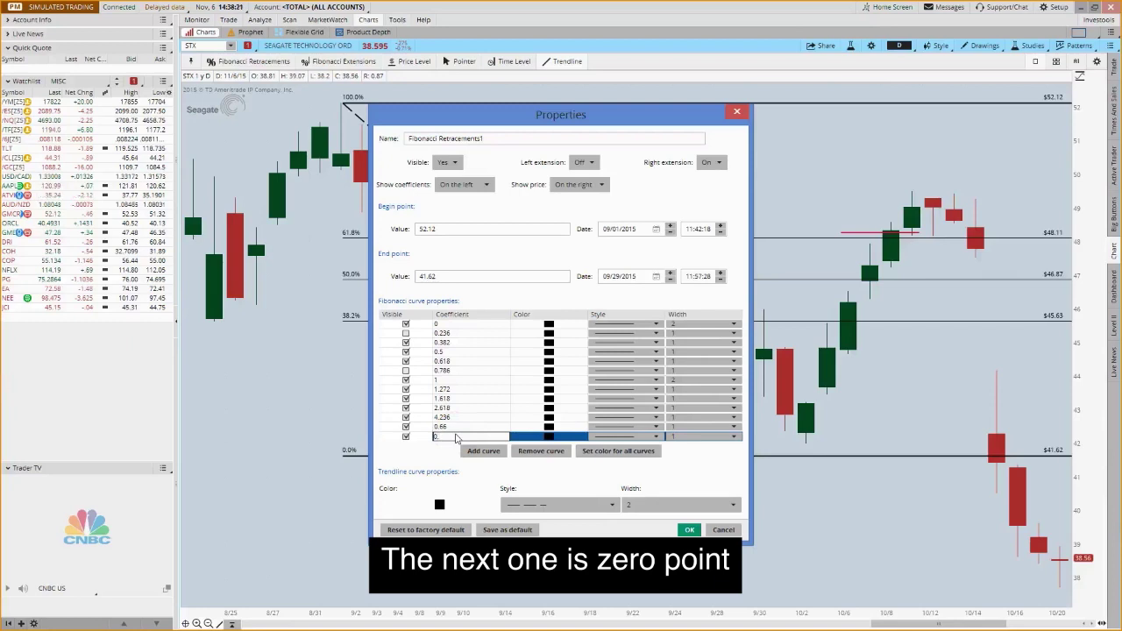
pyautogui.write('.786')
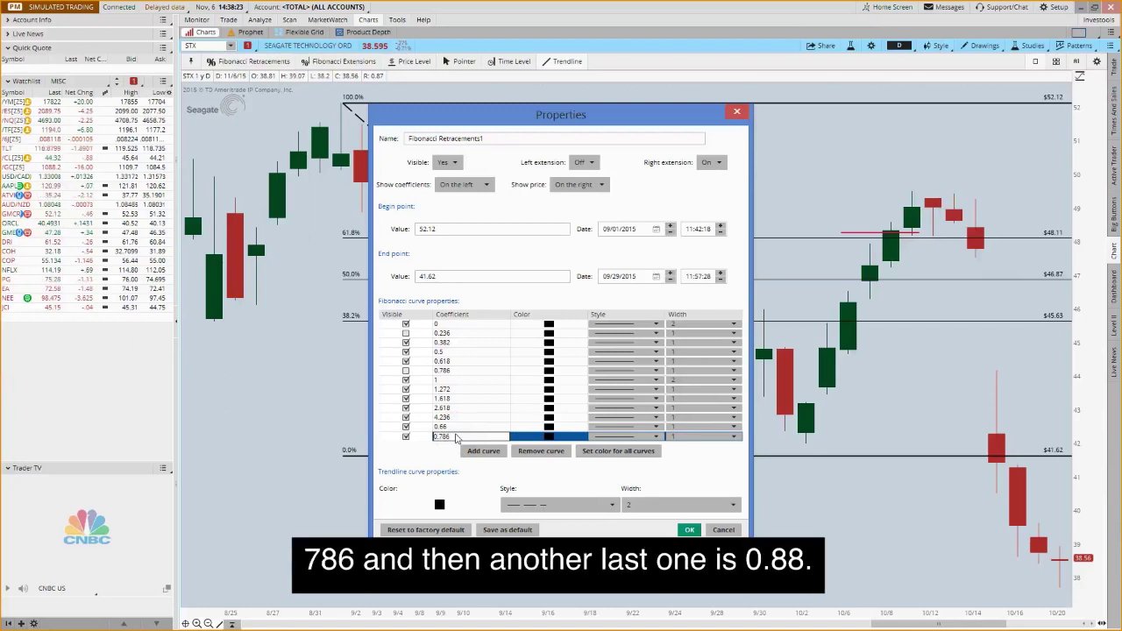
pyautogui.click(477, 450)
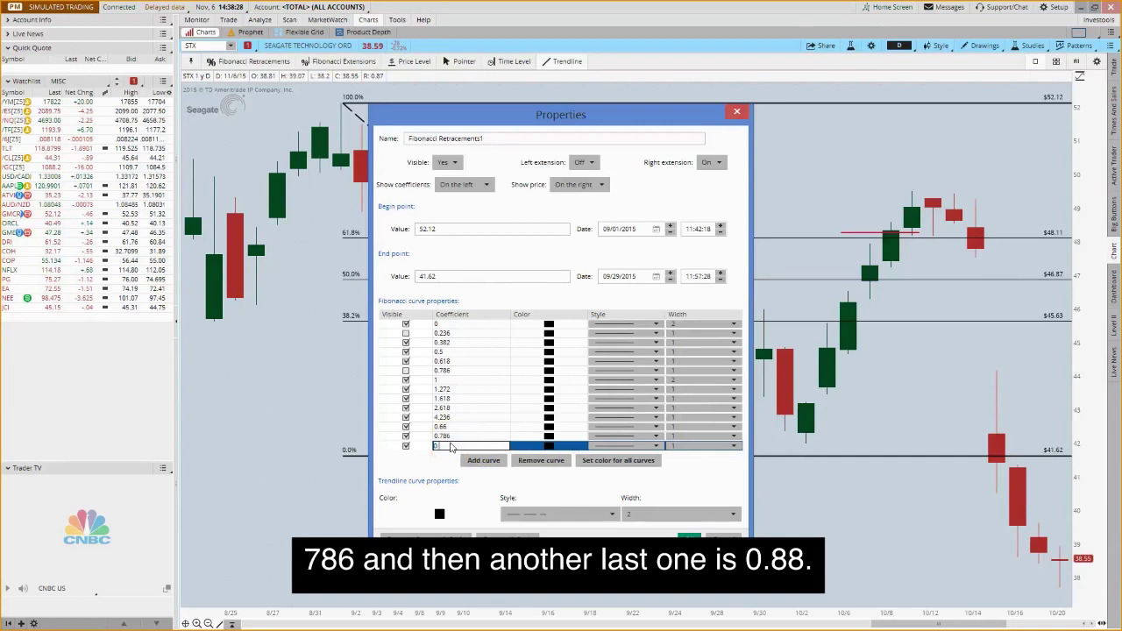
pyautogui.click(444, 446)
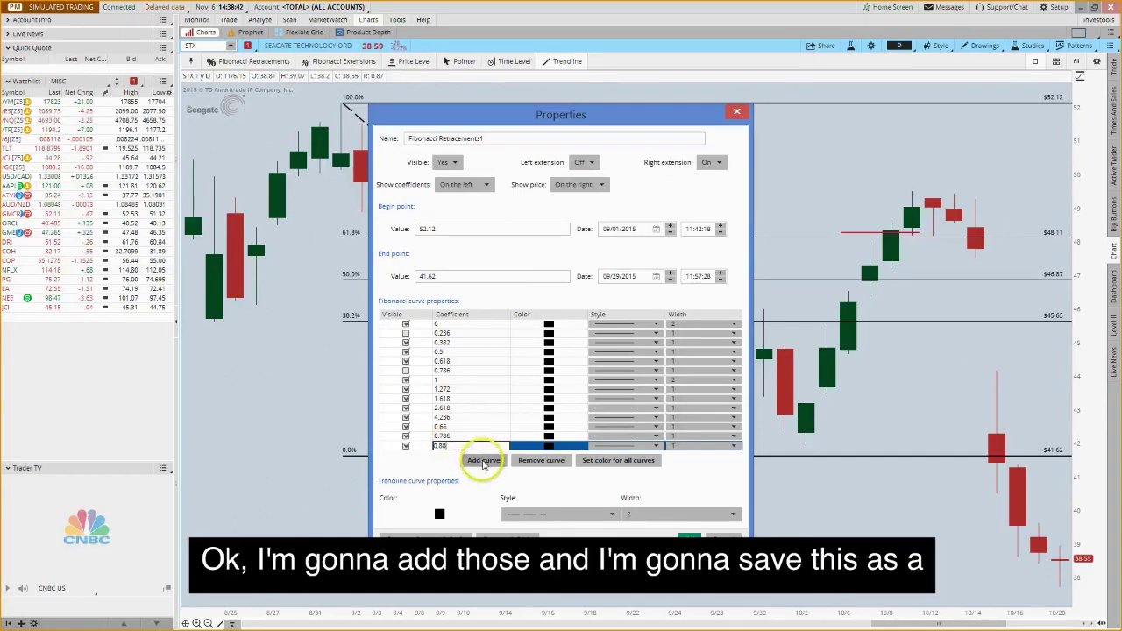
pyautogui.click(482, 461)
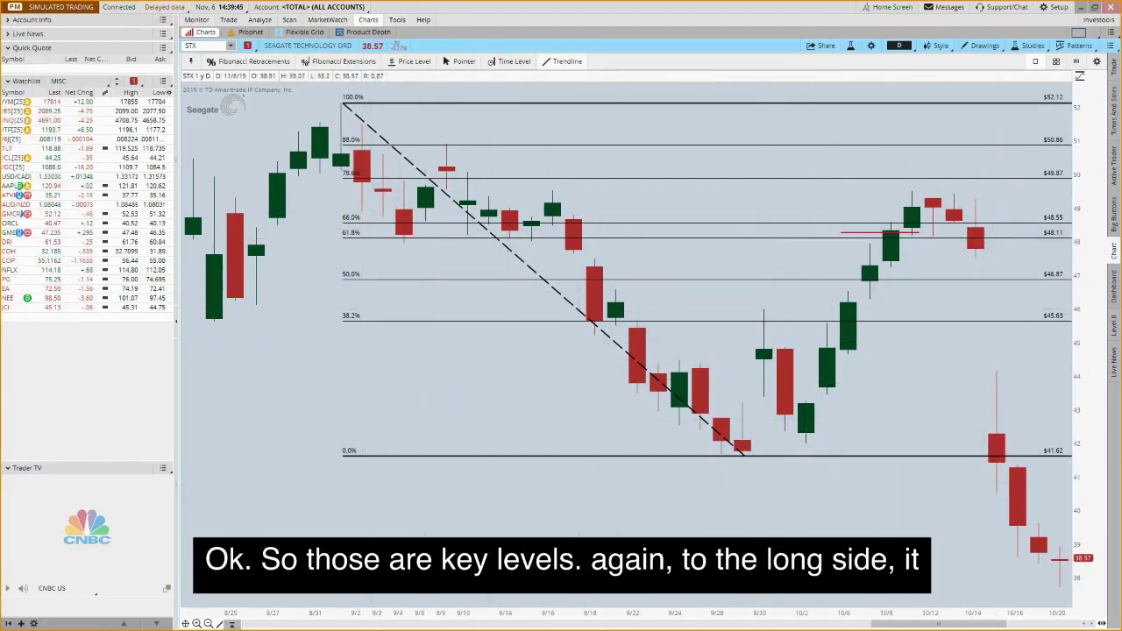
# - Switch the chart symbol to HD and then to Nike (NKE)
pyautogui.click(205, 50)
pyautogui.write('H')
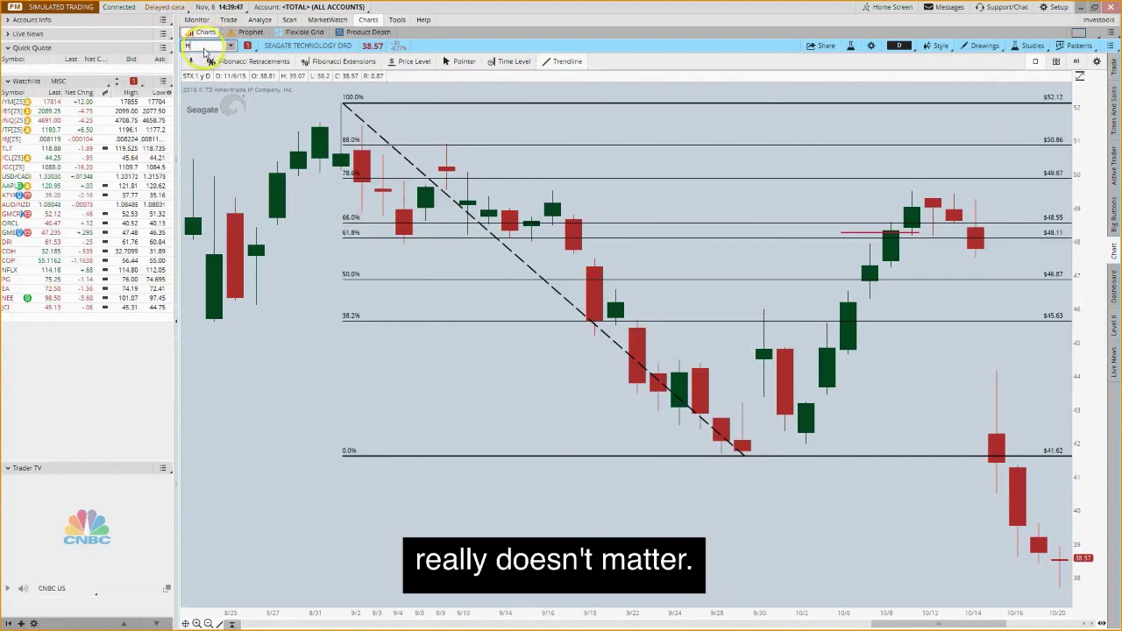
pyautogui.write('D')
pyautogui.press('Return')
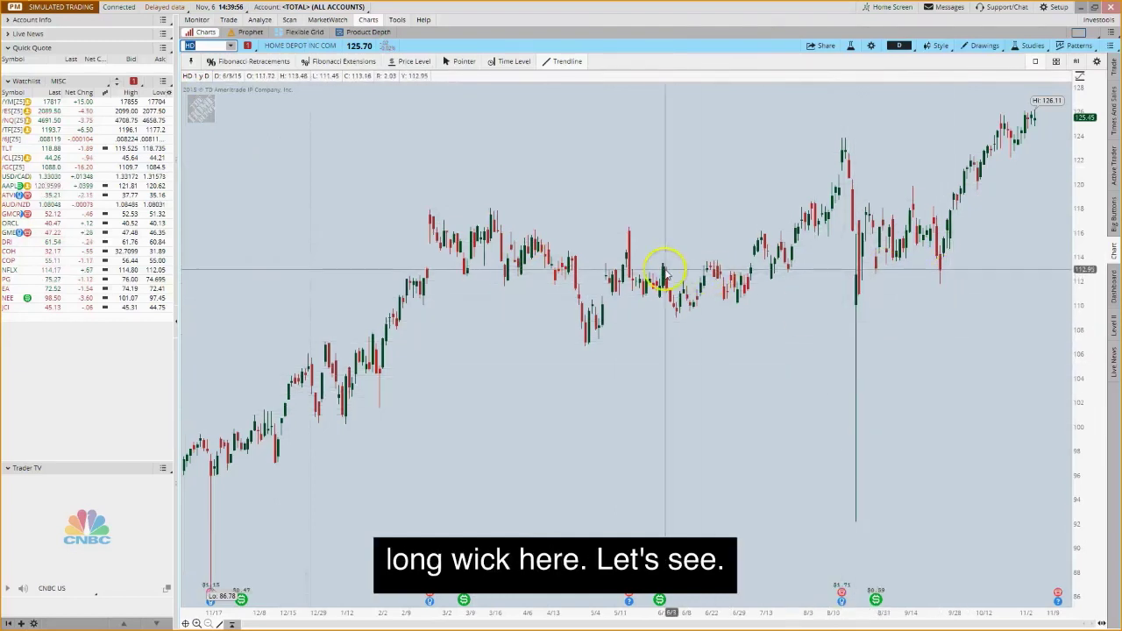
pyautogui.write('NKE')
pyautogui.press('Return')
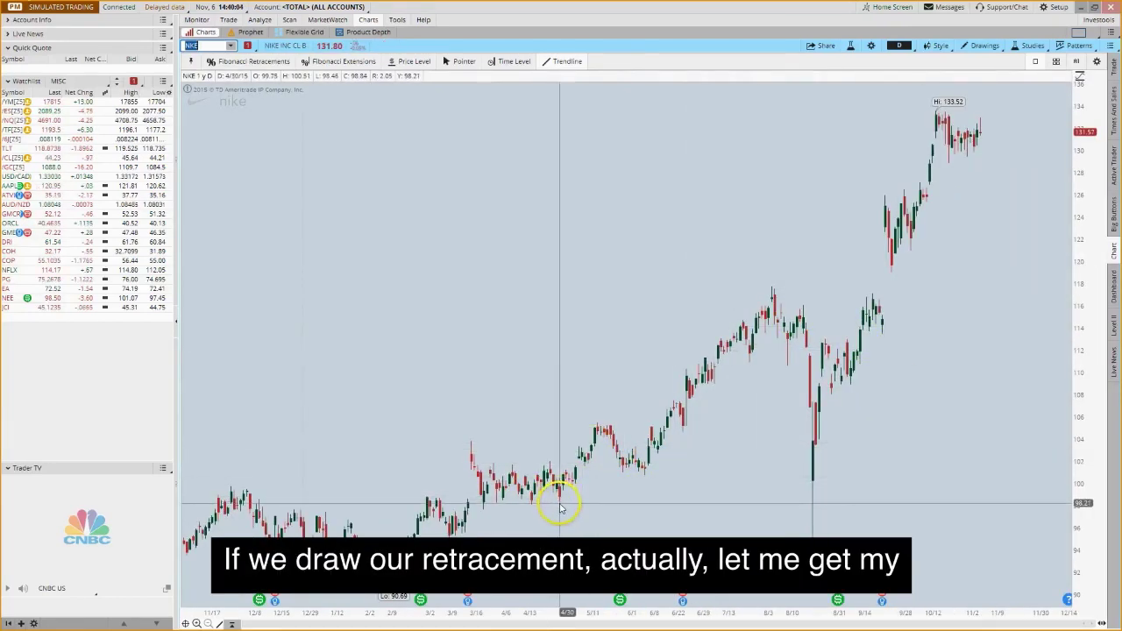
# - Draw a Fibonacci retracement from Nike's spring low up to the 105.69 mid-May high
pyautogui.moveTo(559, 503); pyautogui.dragTo(596, 428)
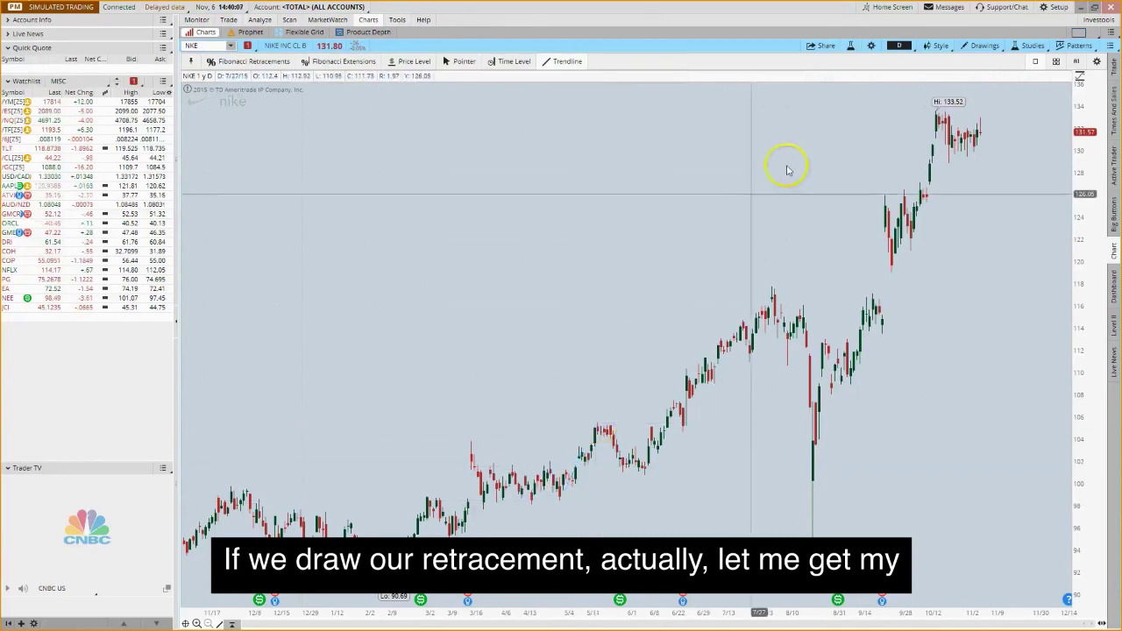
pyautogui.click(985, 46)
pyautogui.moveTo(558, 500); pyautogui.dragTo(600, 435)
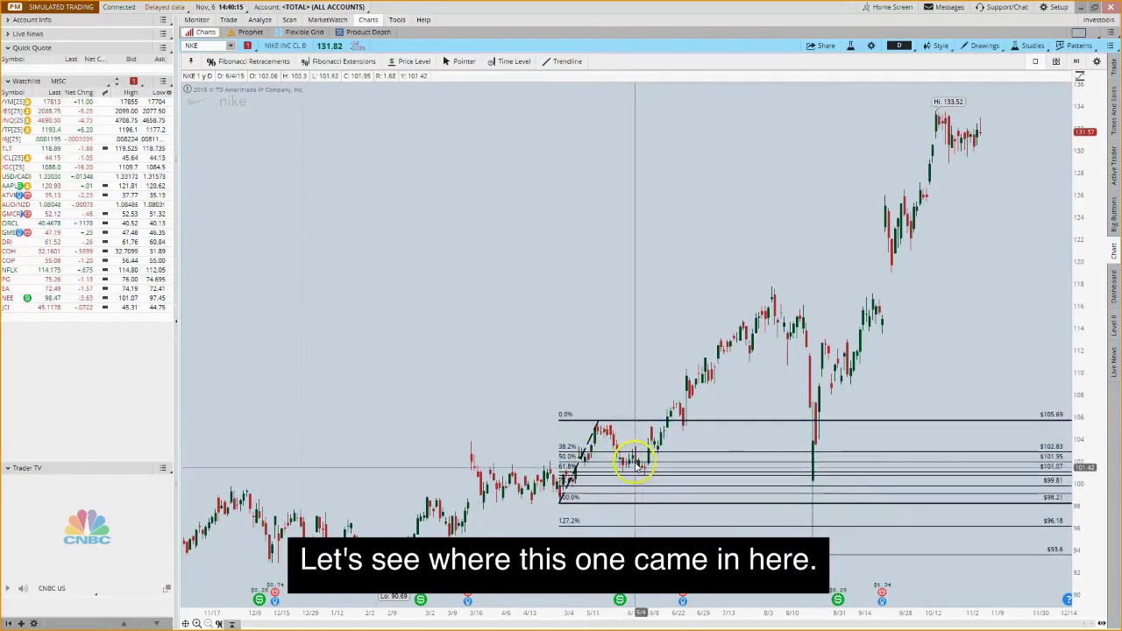
pyautogui.scroll(5, 638, 464)
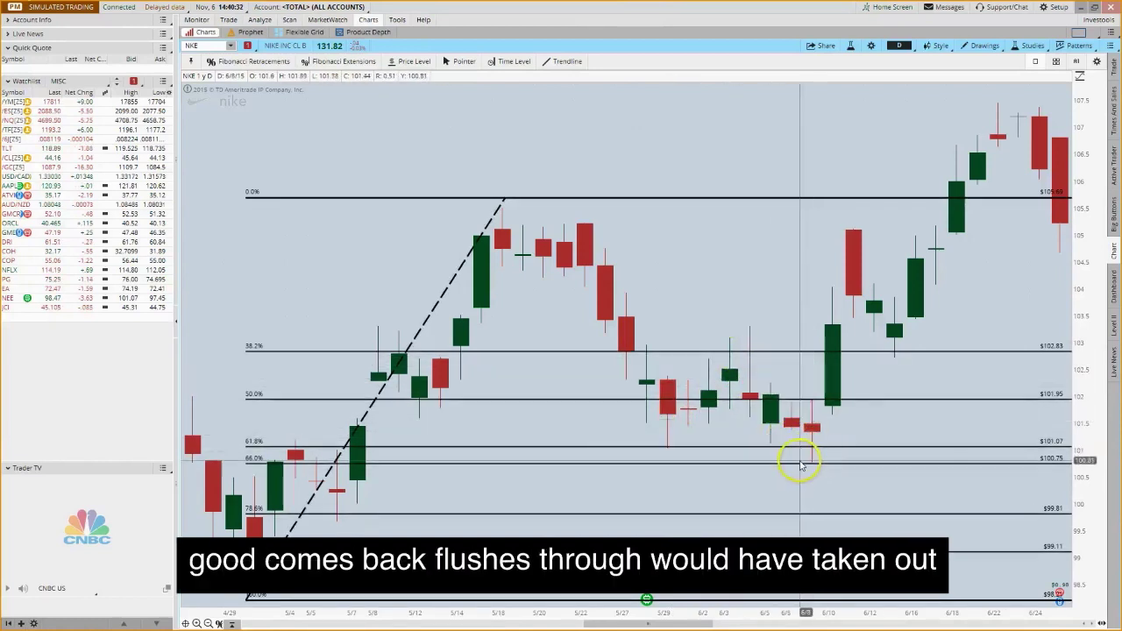
# - Draw a red horizontal trendline along the late-May to early-June lows near 101.07
pyautogui.click(566, 64)
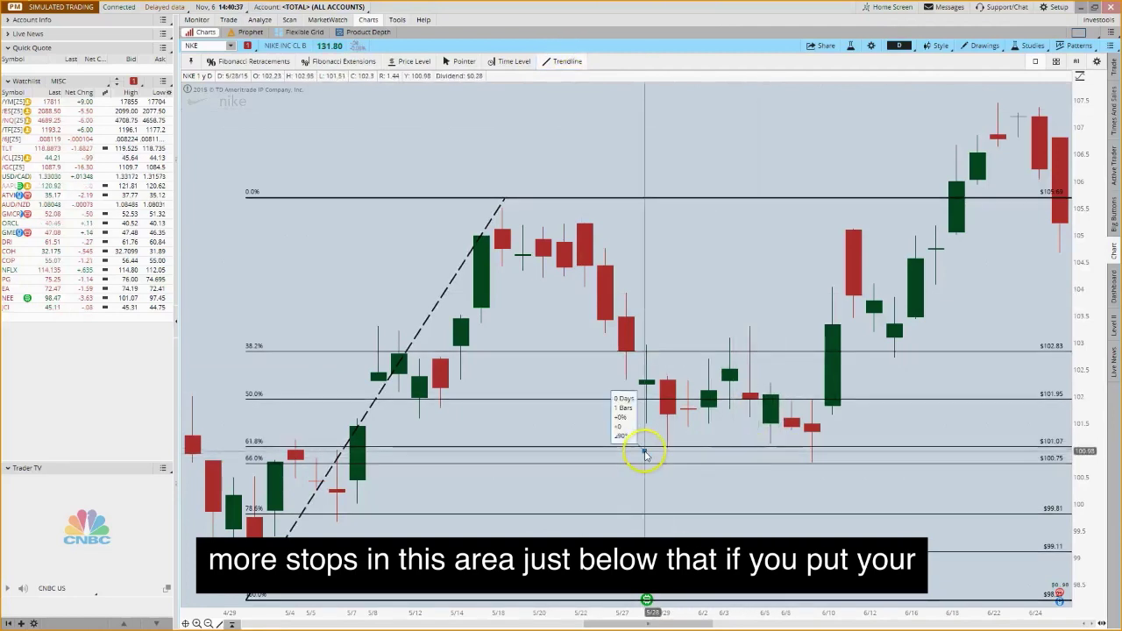
pyautogui.click(868, 451)
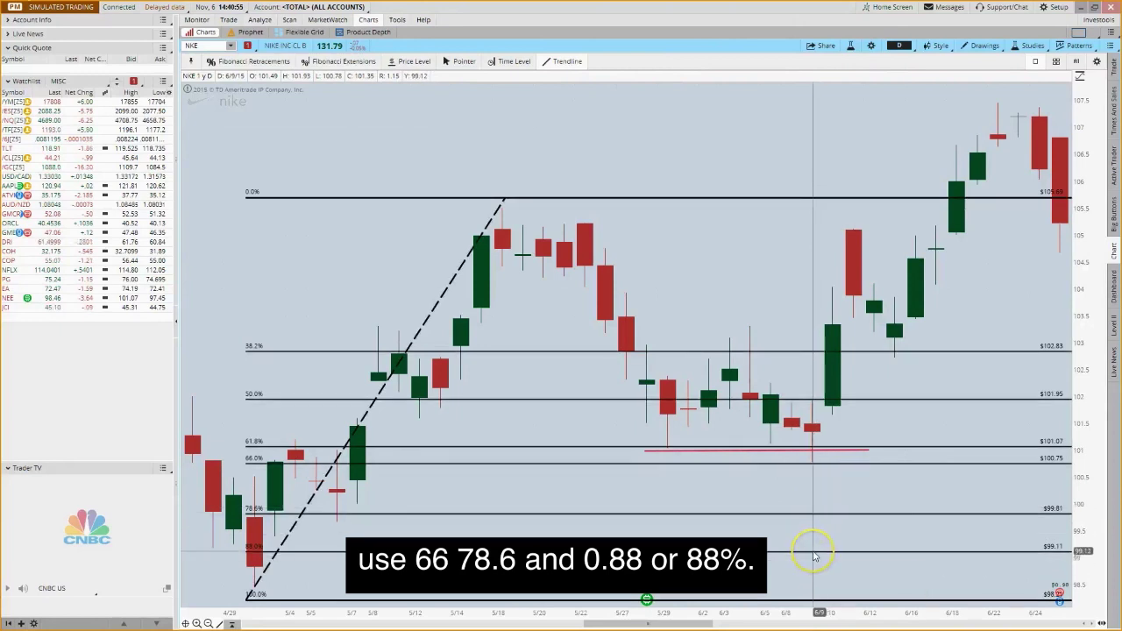
pyautogui.moveTo(814, 558)
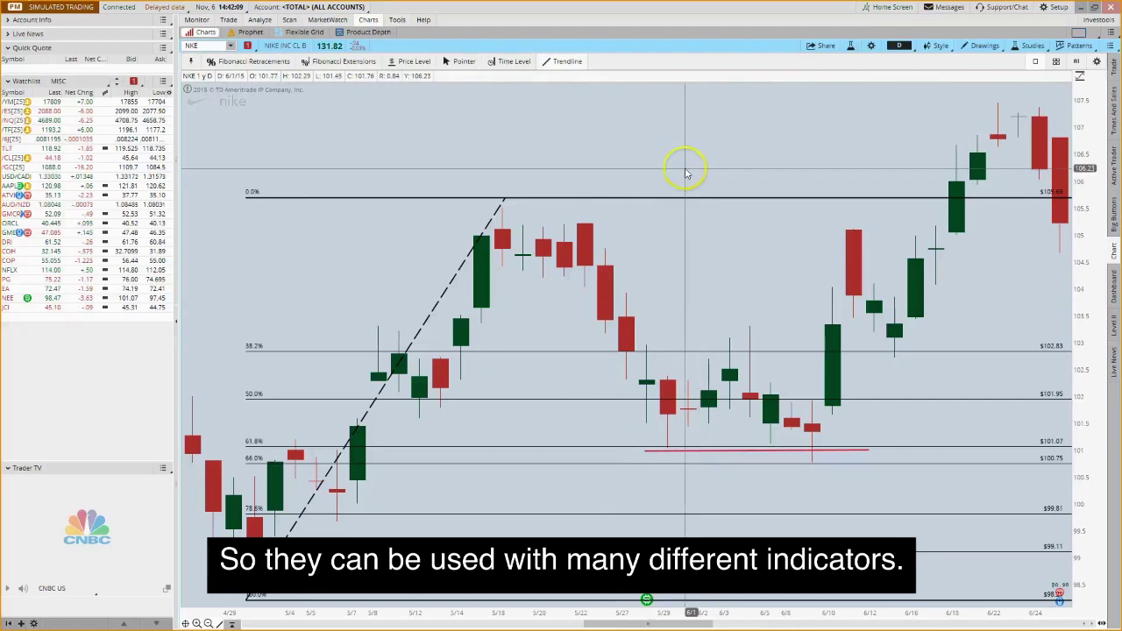
# - Load the saved layout with Ichimoku cloud, 20-period moving average and RSI, then select COP
pyautogui.click(1079, 34)
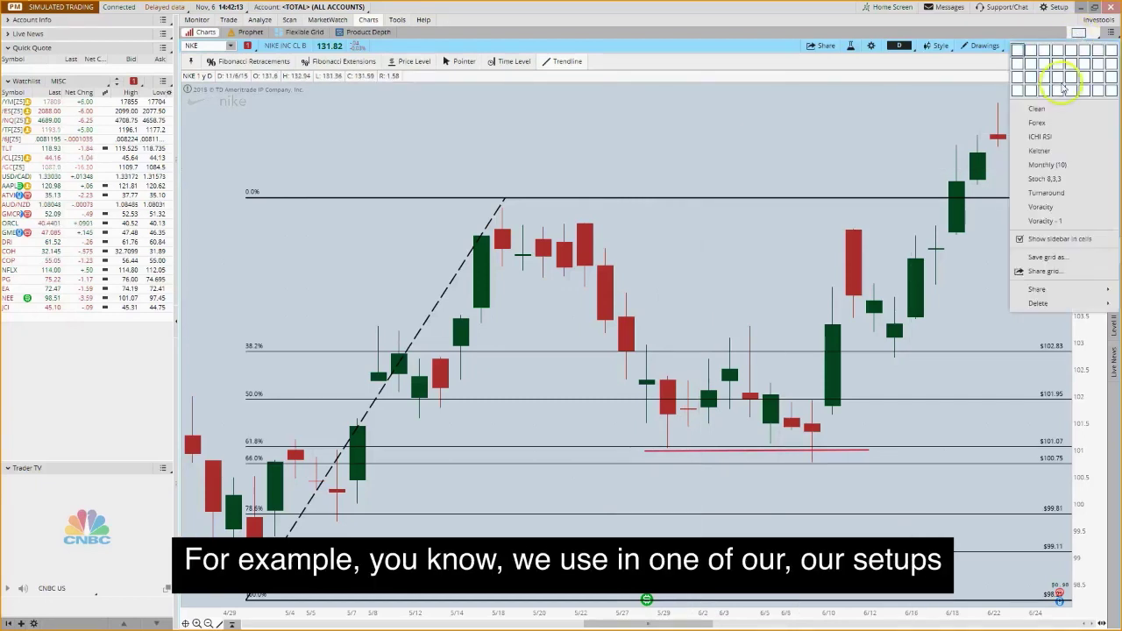
pyautogui.click(1045, 136)
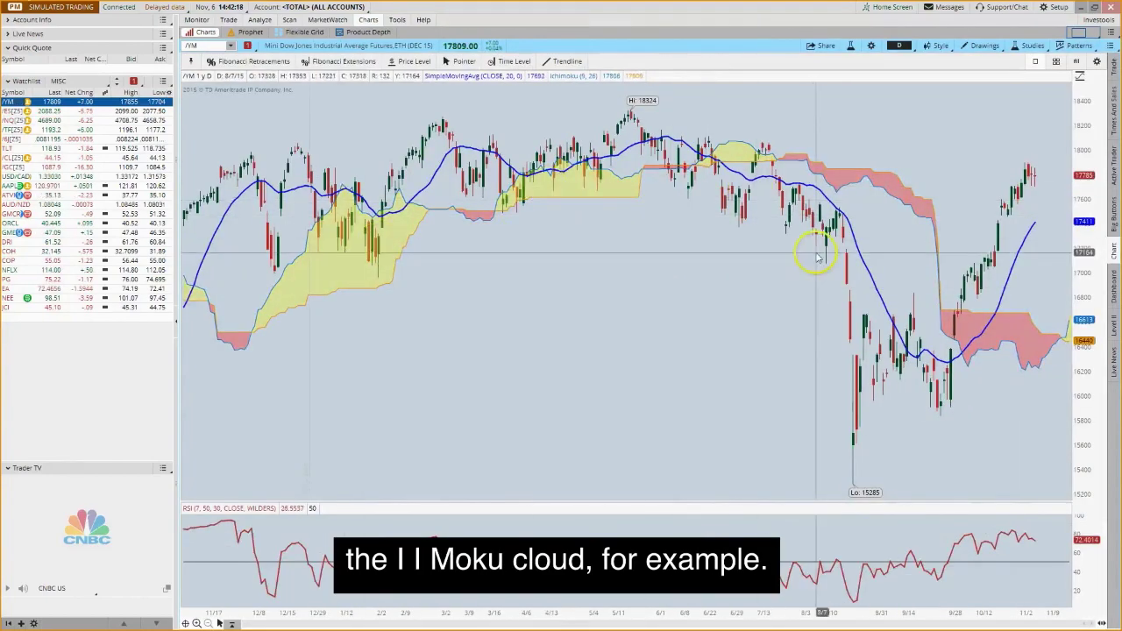
pyautogui.click(35, 260)
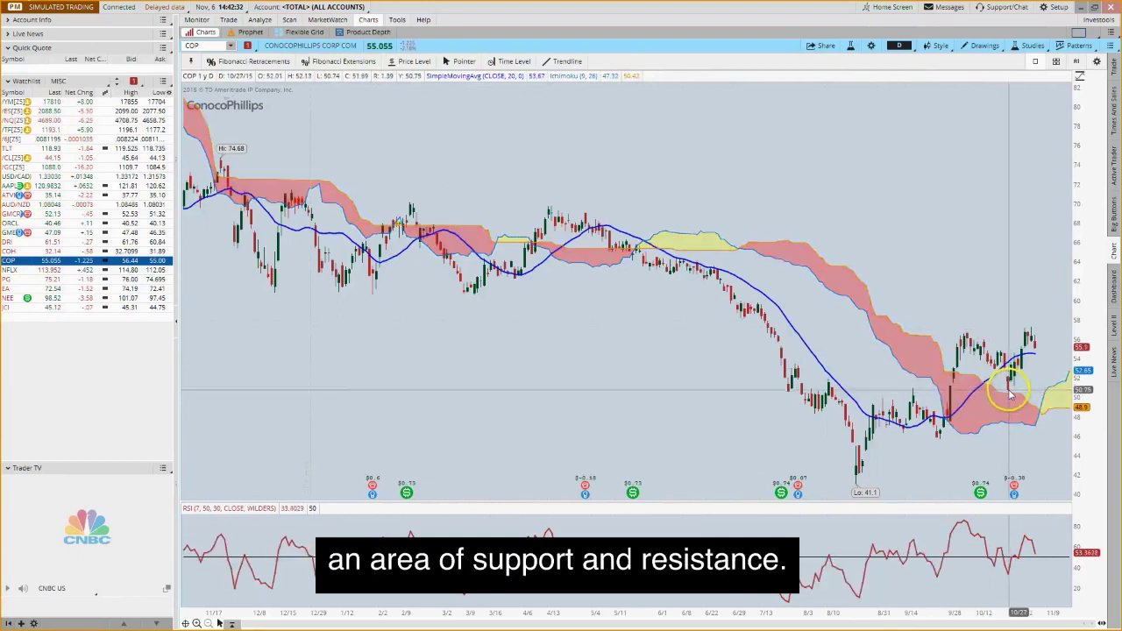
# - Select the Fibonacci Retracements tool from the Drawings menu
pyautogui.click(985, 45)
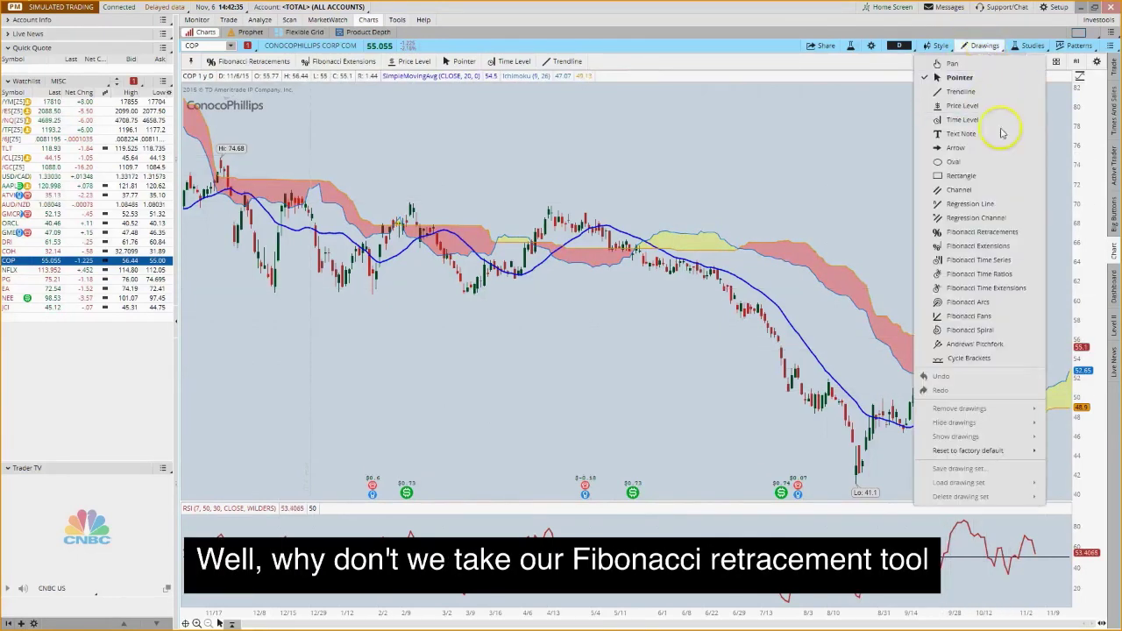
pyautogui.click(1002, 233)
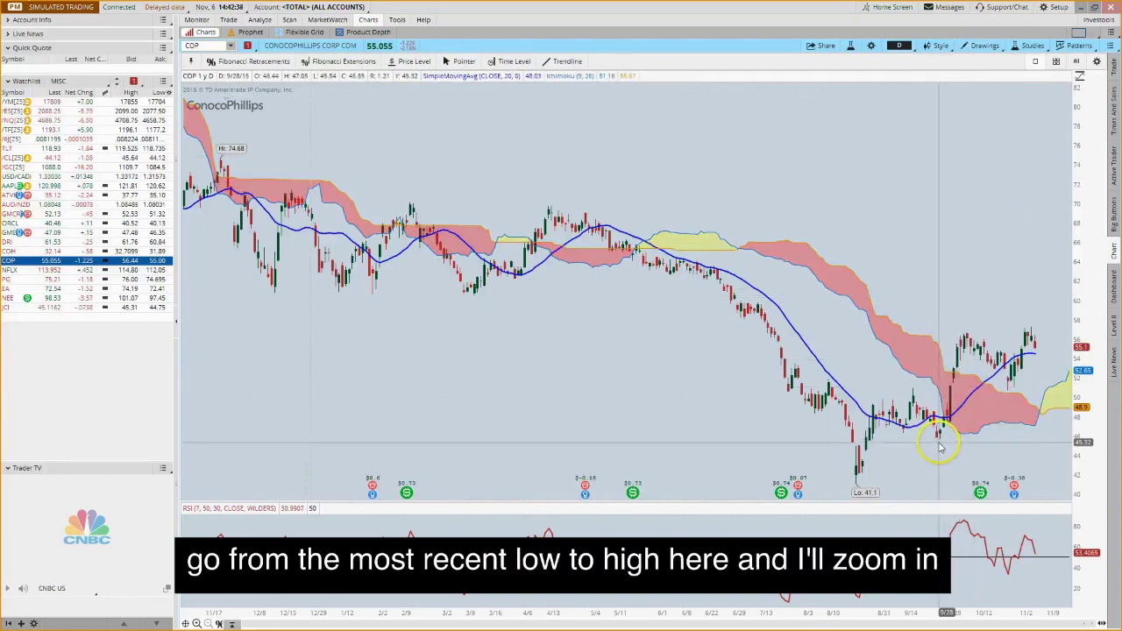
# - Draw the retracement from the 45.32 low to the 56.72 high, then zoom into September–November
pyautogui.moveTo(947, 427); pyautogui.dragTo(967, 335)
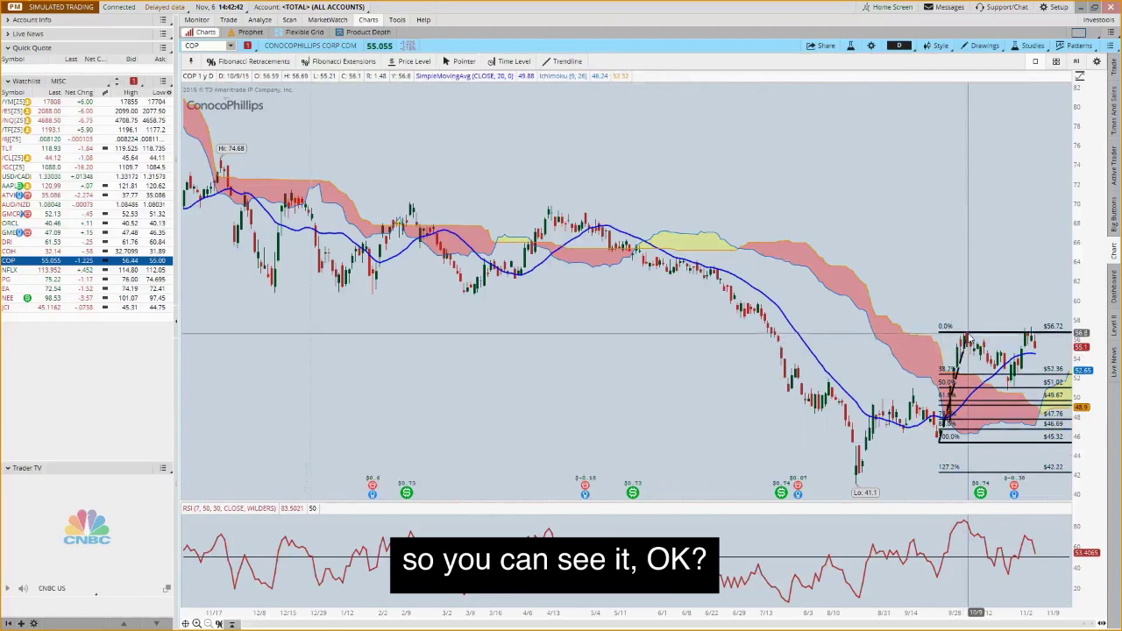
pyautogui.moveTo(883, 338); pyautogui.dragTo(1071, 377)
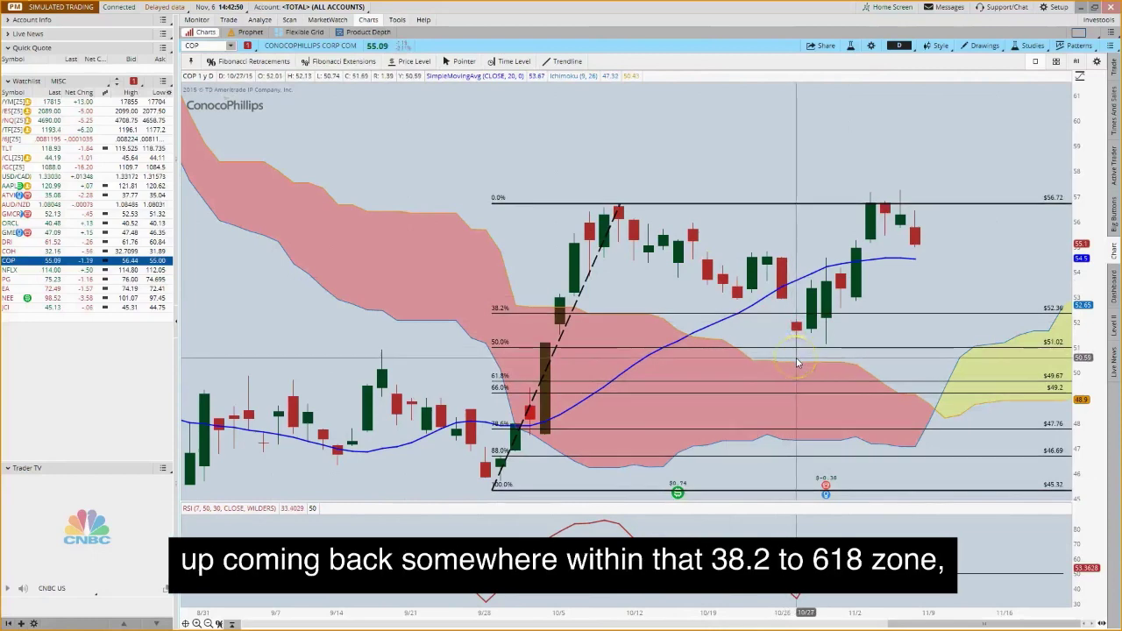
# - Draw a cyan rectangle from the 38.2% to the 61.8% level, extending to the right edge
pyautogui.click(982, 46)
pyautogui.click(1000, 233)
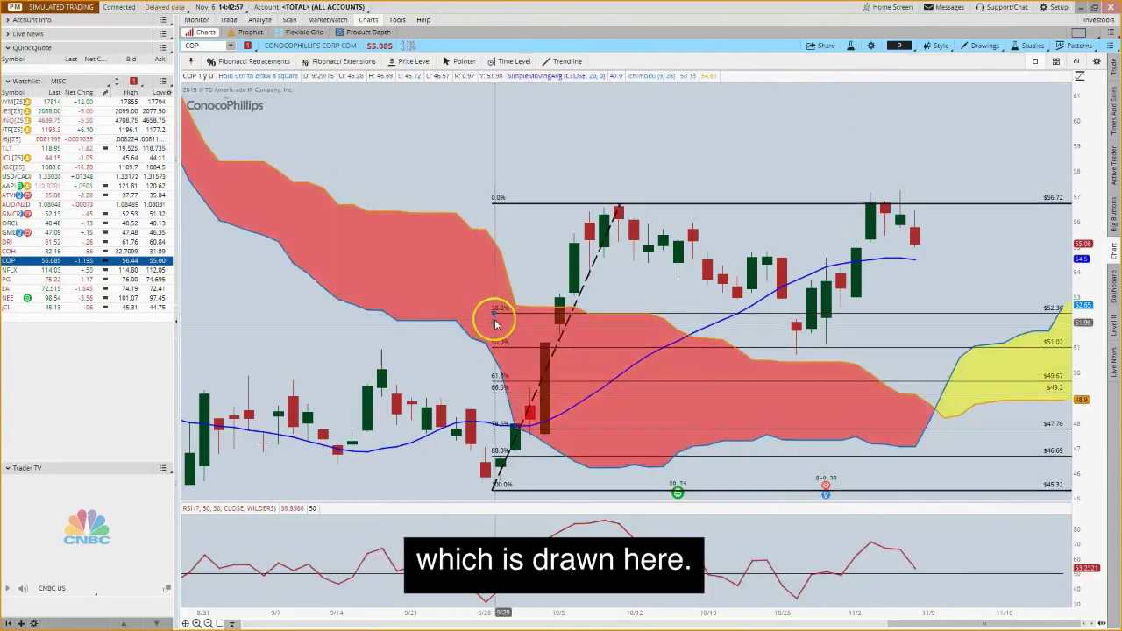
pyautogui.moveTo(495, 320); pyautogui.dragTo(581, 380)
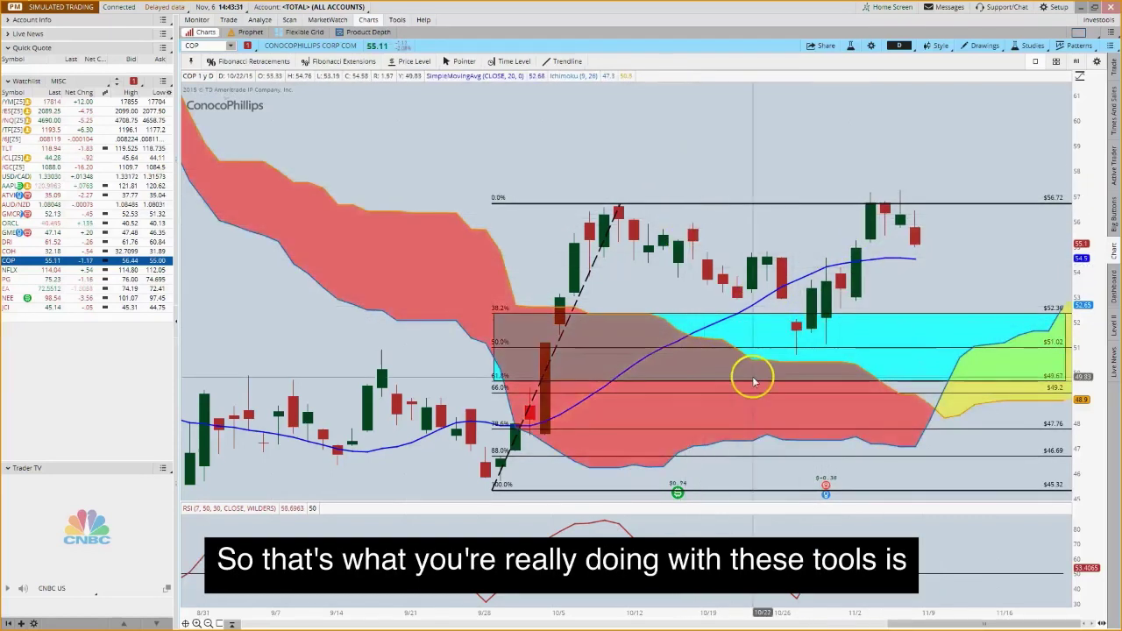
pyautogui.click(771, 326)
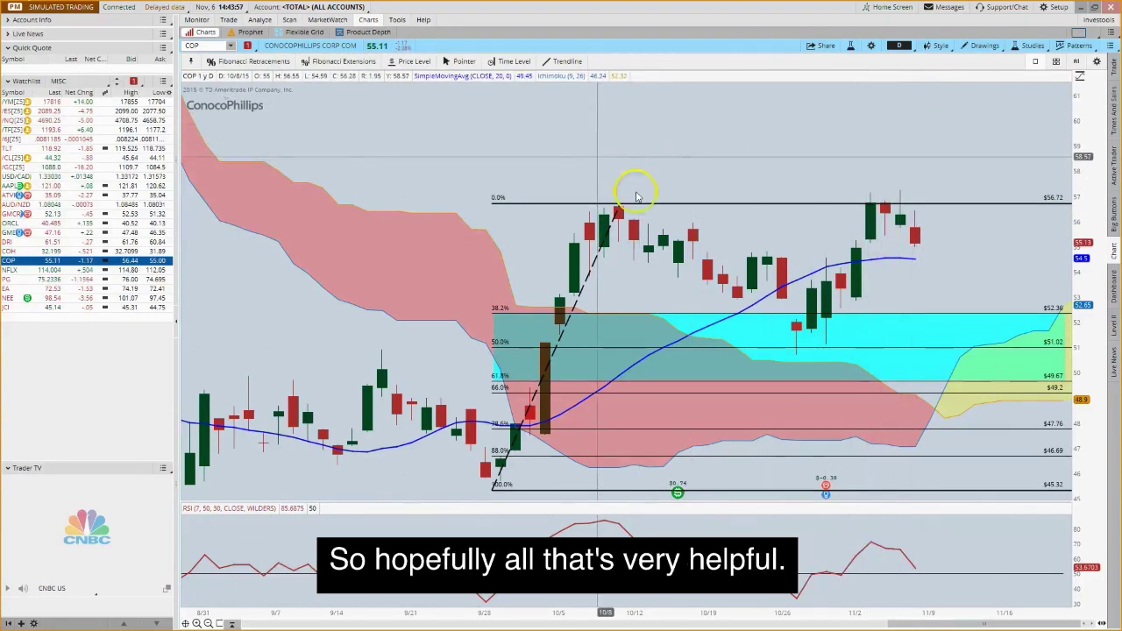
pyautogui.rightClick(601, 161)
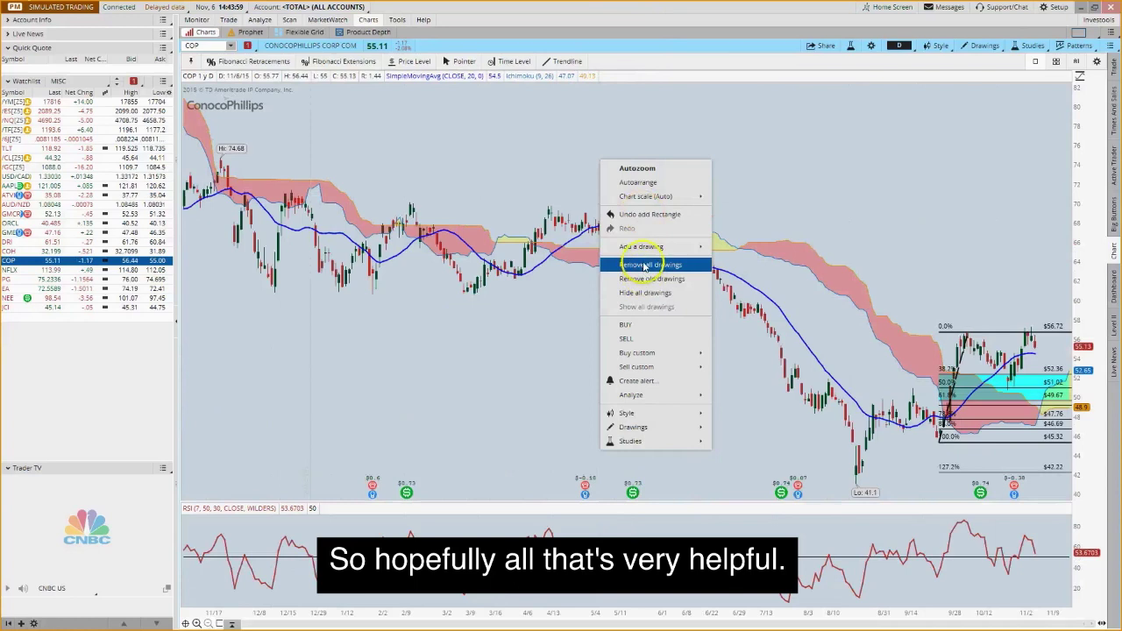
# - Remove all drawings from the COP chart and zoom to mid-August through November
pyautogui.click(645, 266)
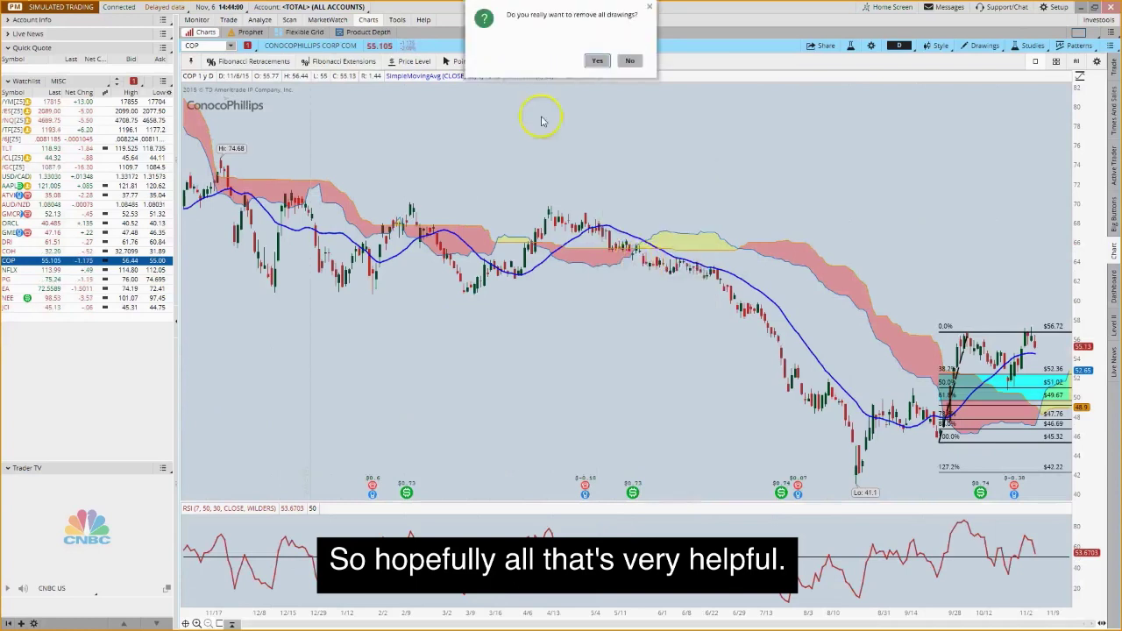
pyautogui.click(603, 60)
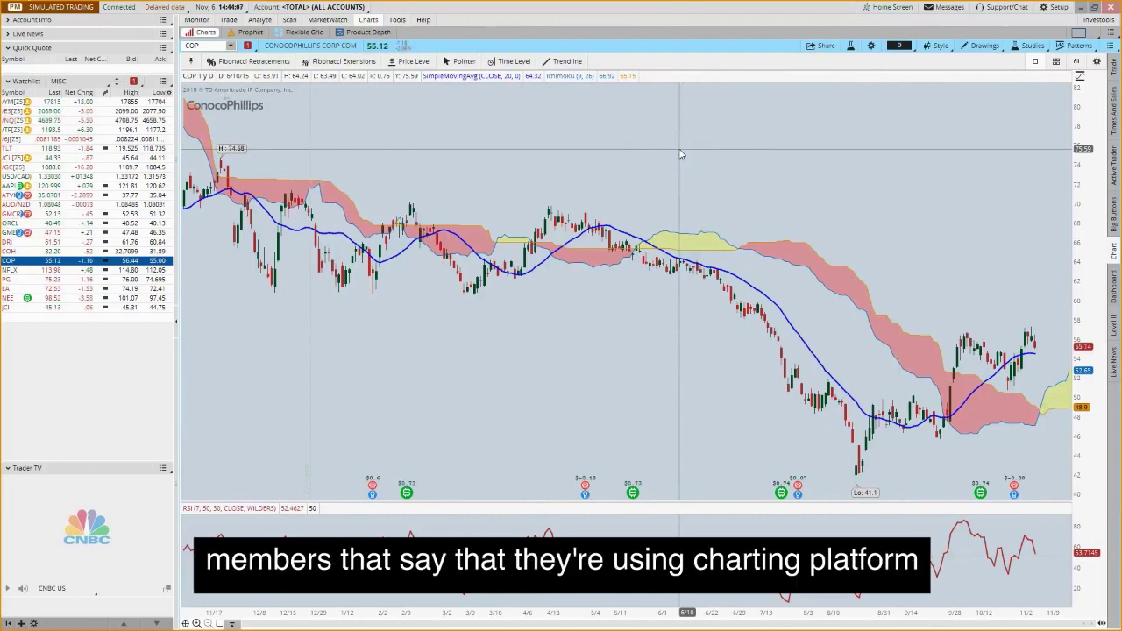
pyautogui.click(981, 46)
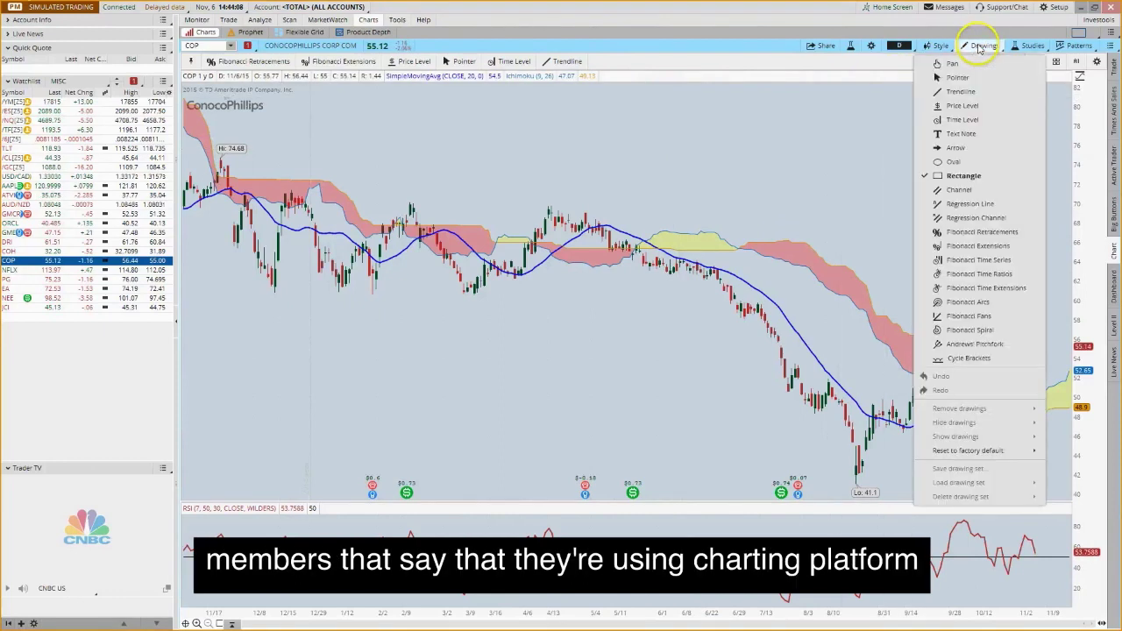
pyautogui.click(1006, 237)
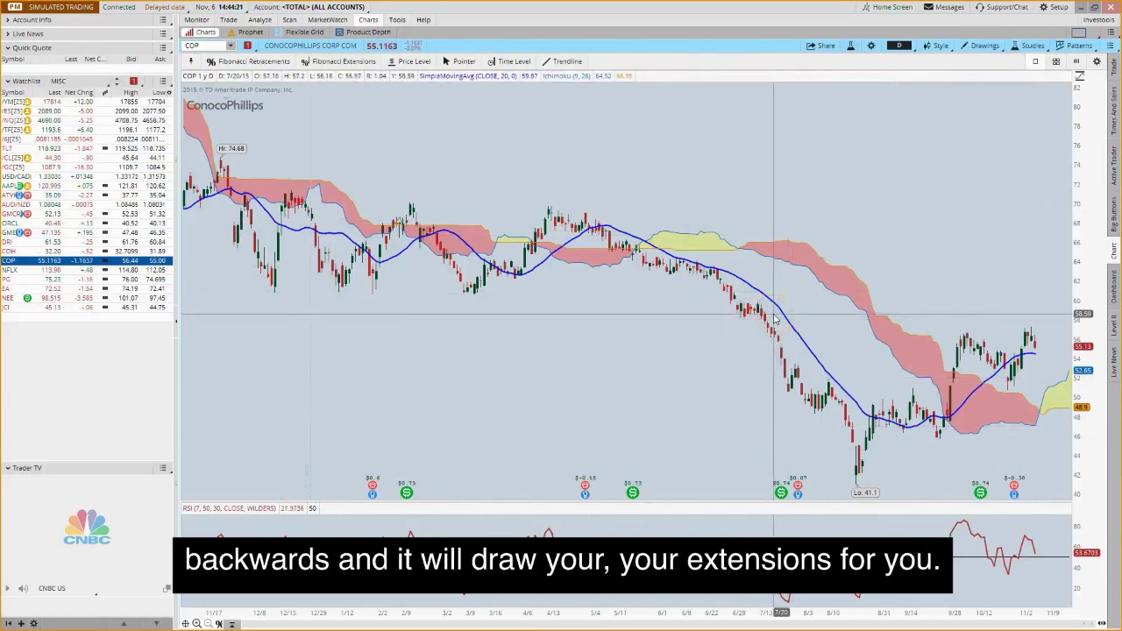
pyautogui.moveTo(774, 318); pyautogui.dragTo(1064, 431)
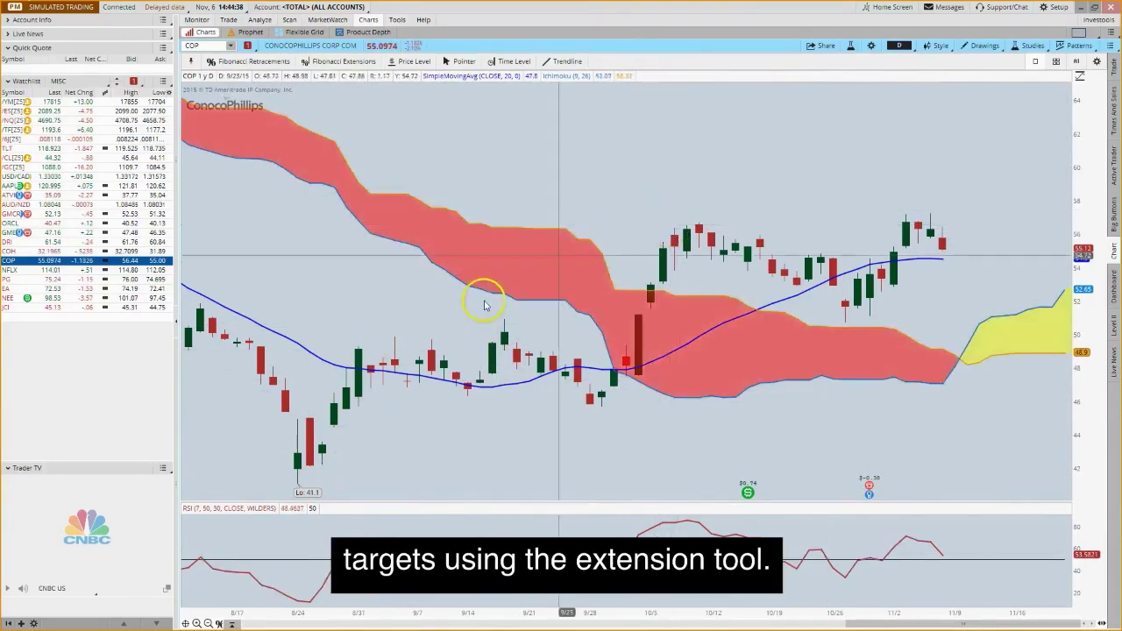
# - Switch the chart to the Clean layout
pyautogui.click(985, 48)
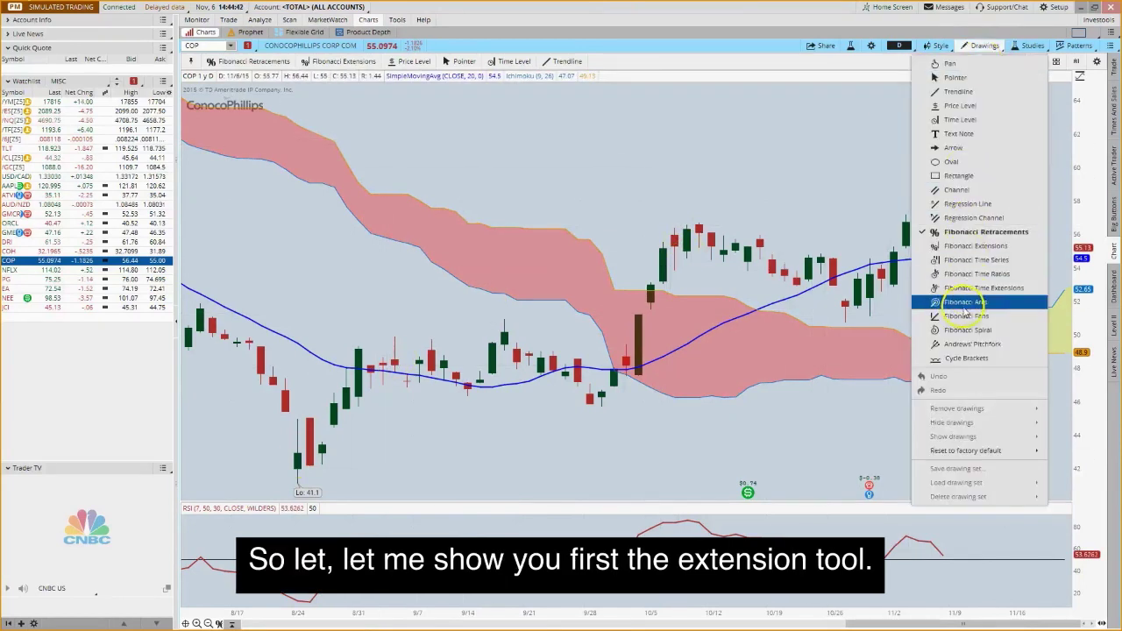
pyautogui.click(710, 133)
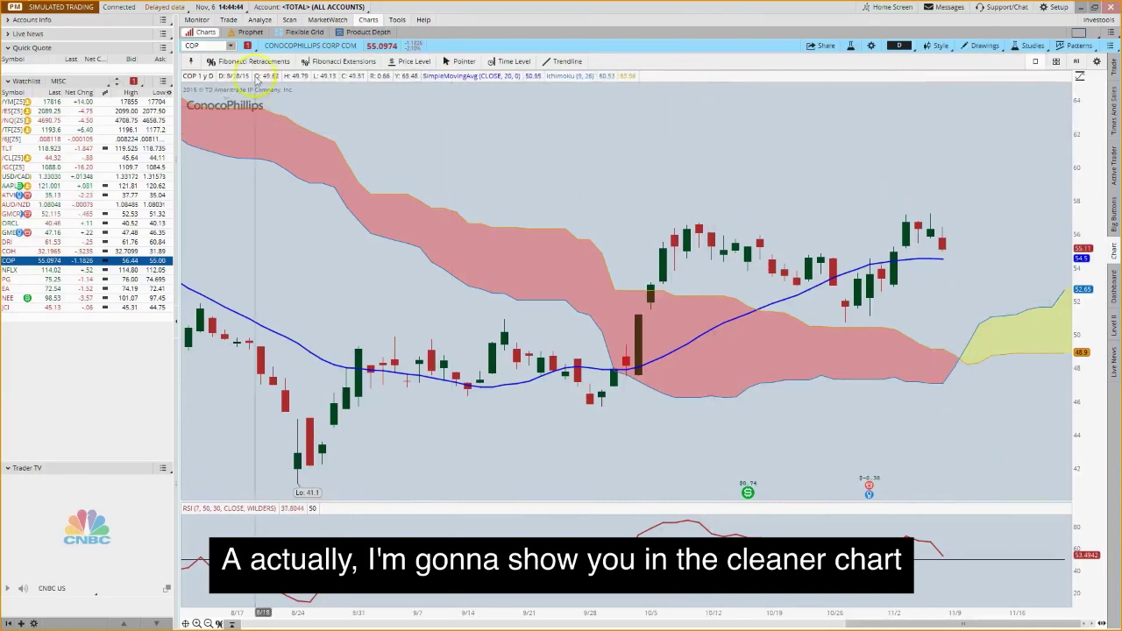
pyautogui.click(1084, 34)
pyautogui.click(1049, 109)
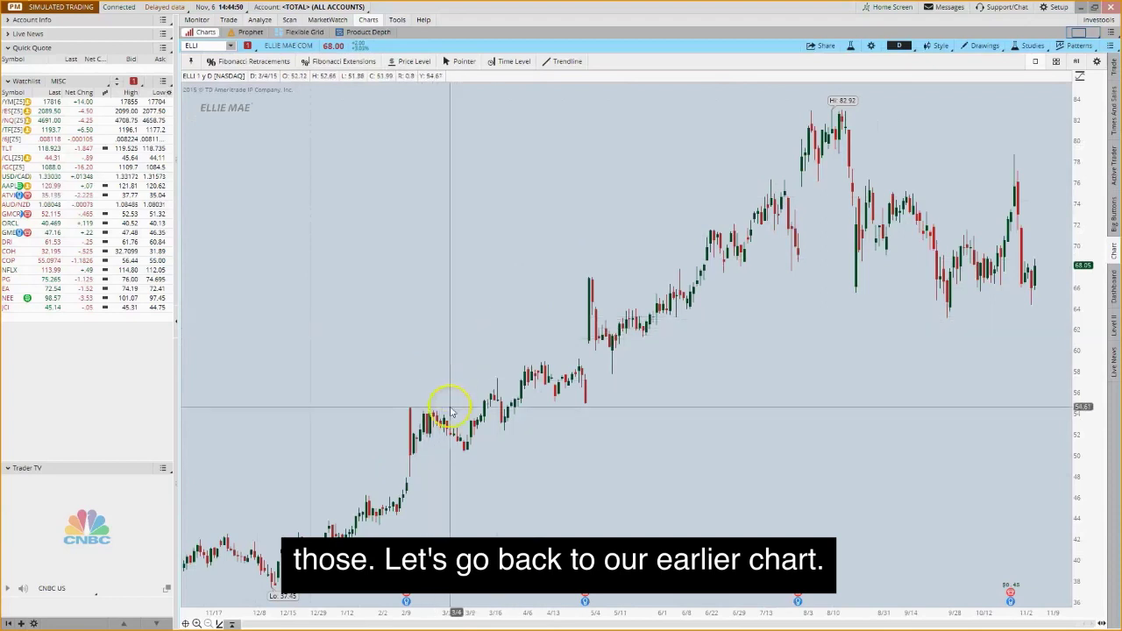
# - Draw a Fibonacci extension from the 37.45 December low to the 54.56 high and pullback
pyautogui.click(983, 45)
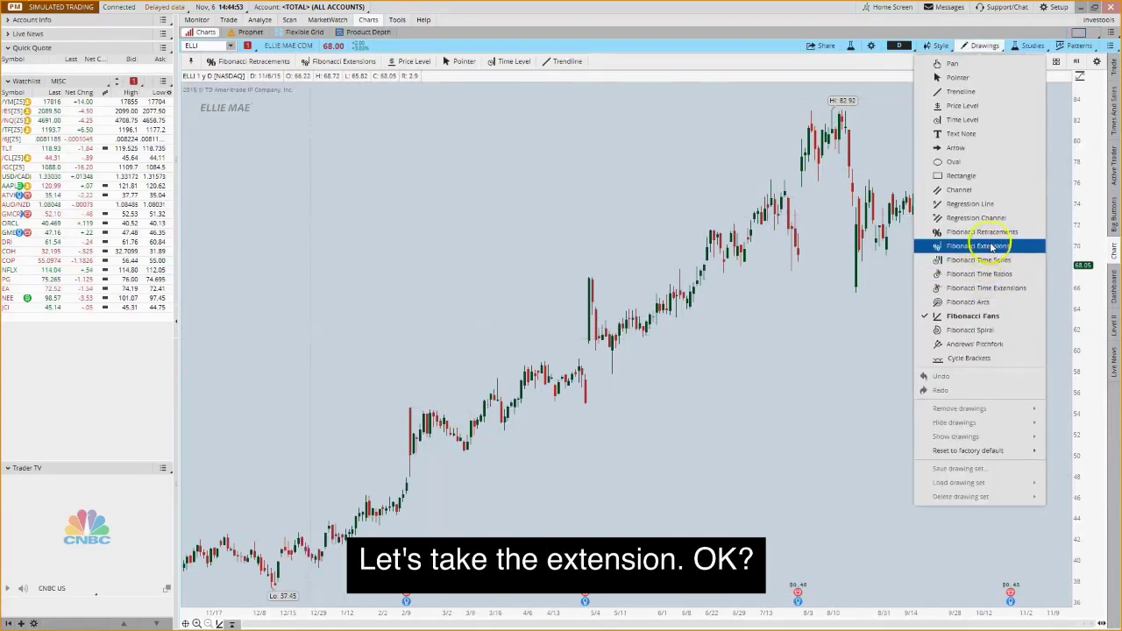
pyautogui.click(991, 246)
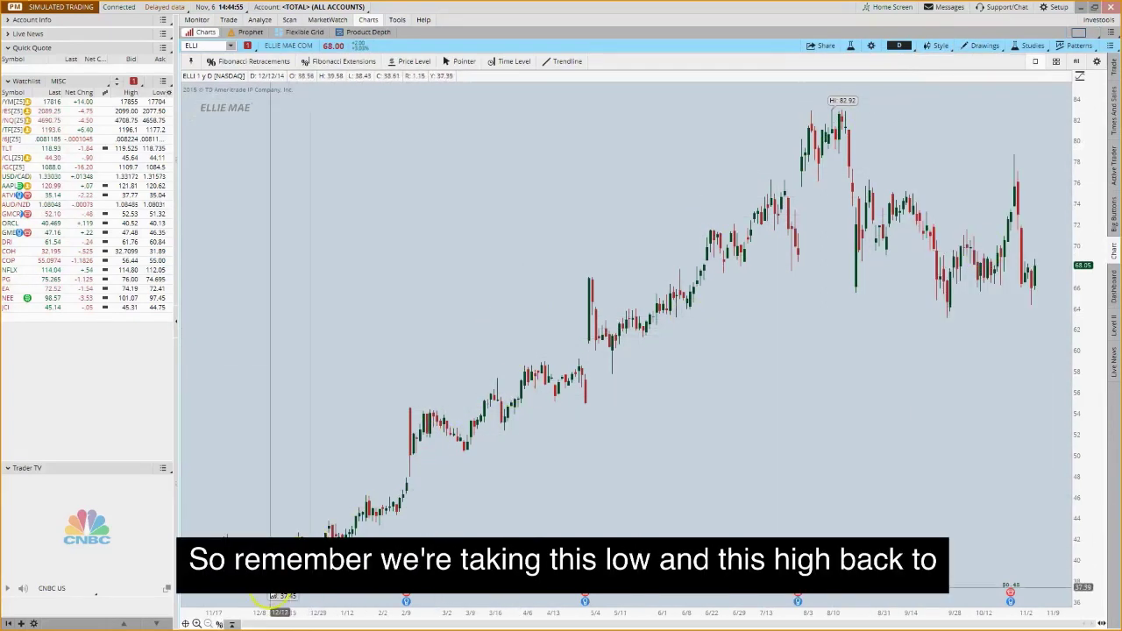
pyautogui.click(289, 535)
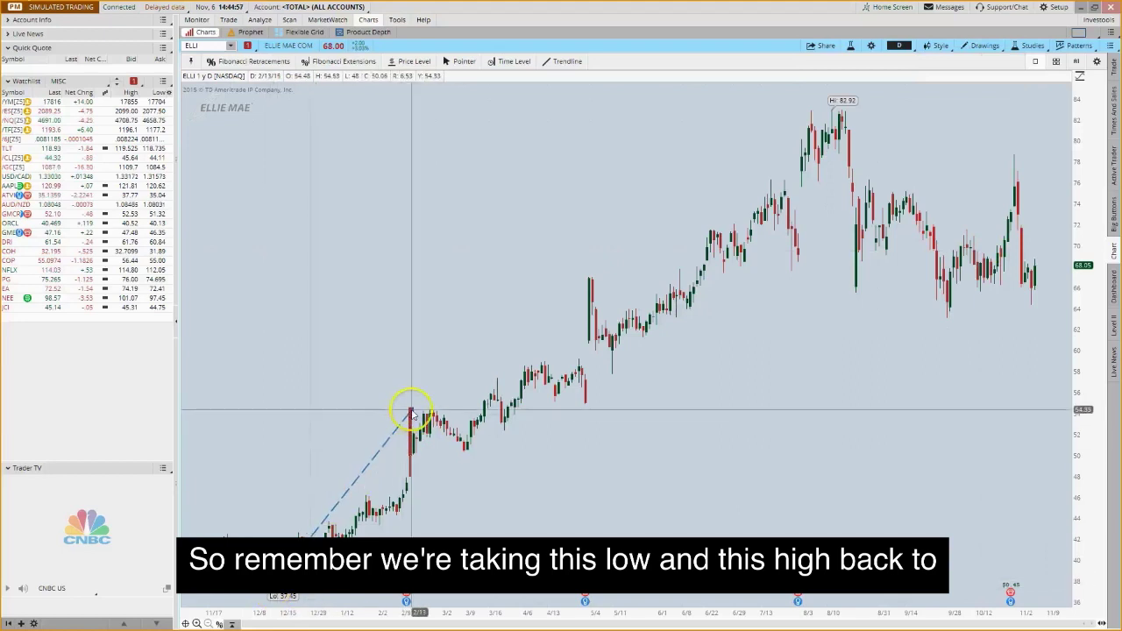
pyautogui.click(409, 410)
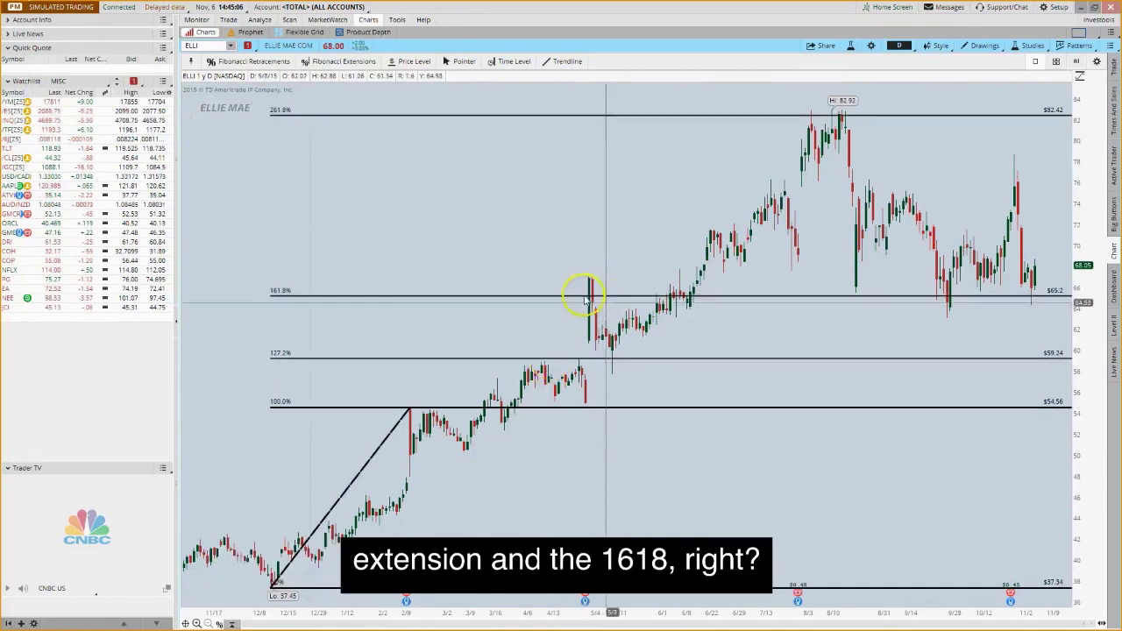
pyautogui.moveTo(599, 303)
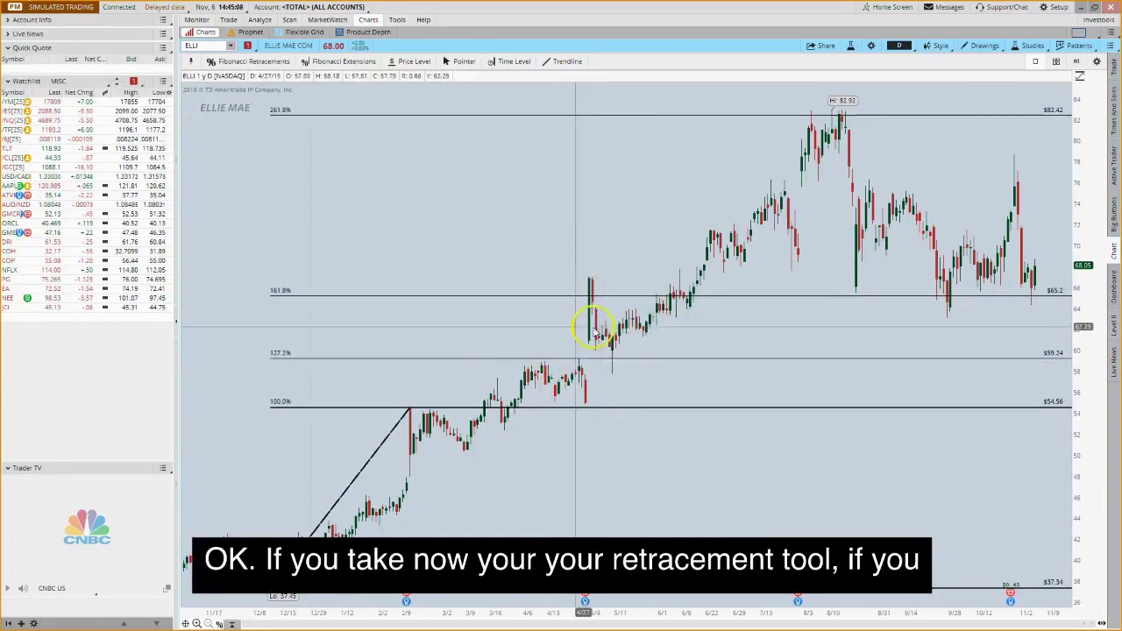
# - Remove all drawings from the ELLI chart, clearing the Fibonacci extension
pyautogui.rightClick(673, 192)
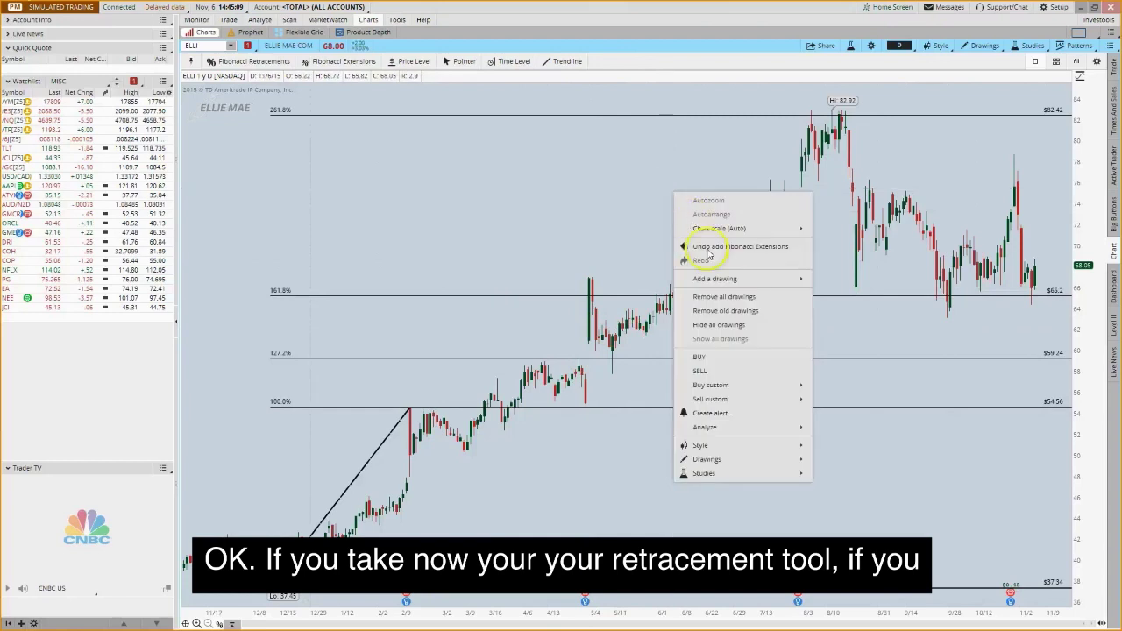
pyautogui.click(732, 298)
pyautogui.click(597, 62)
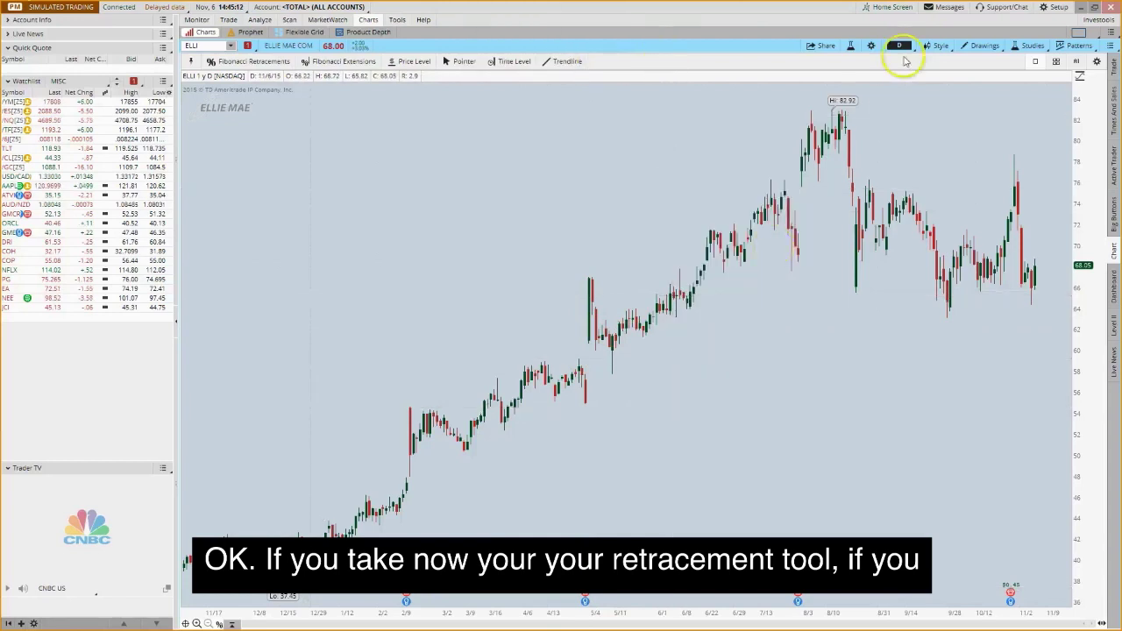
# - Draw a Fibonacci retracement backward from the February high down to the December low
pyautogui.click(980, 46)
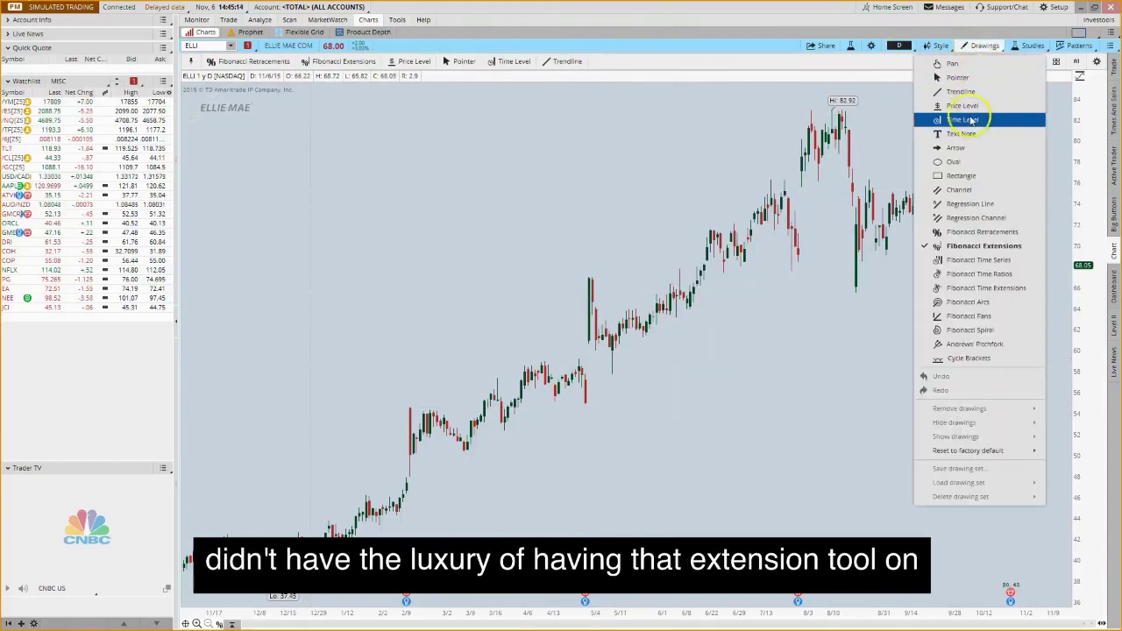
pyautogui.click(996, 233)
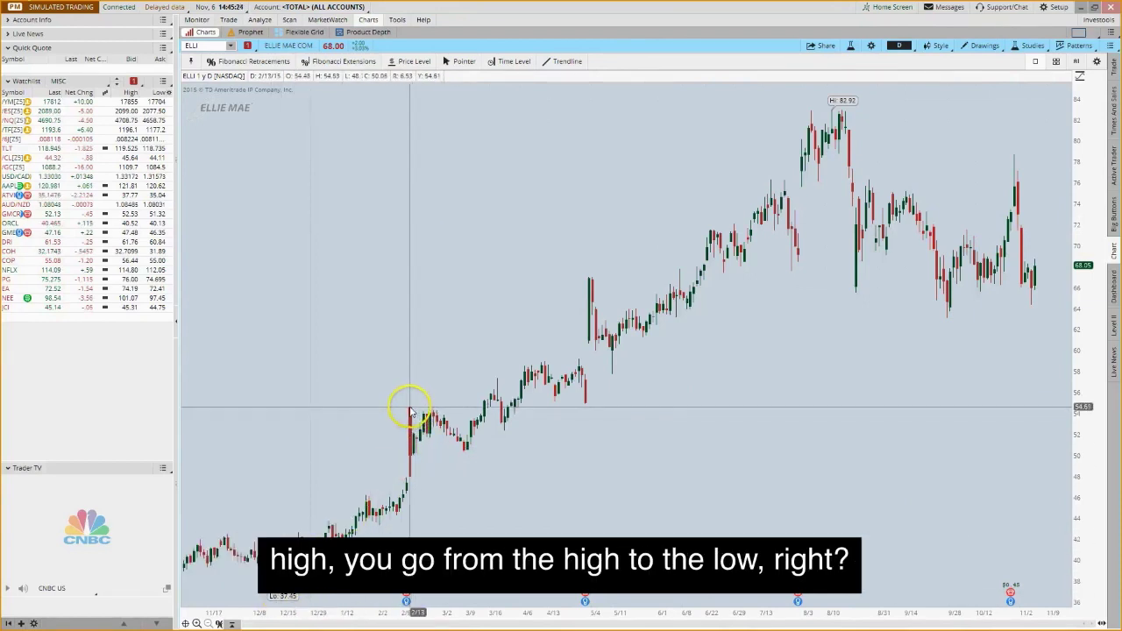
pyautogui.moveTo(409, 410)
pyautogui.mouseDown()
pyautogui.moveTo(272, 596)
pyautogui.moveTo(317, 524)
pyautogui.mouseUp()
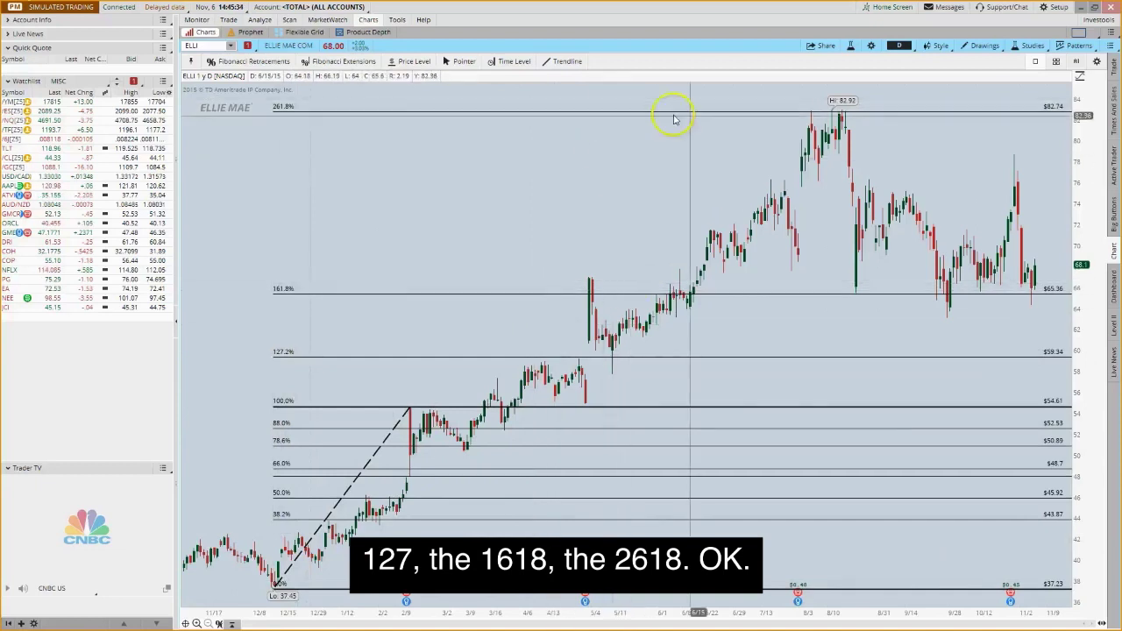
pyautogui.rightClick(583, 116)
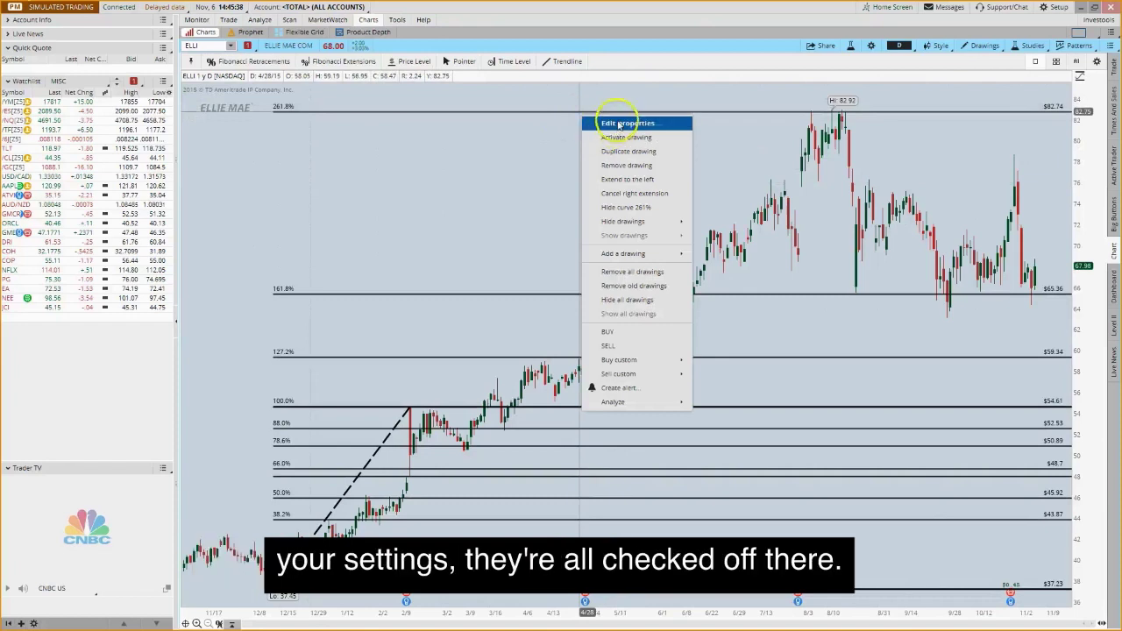
pyautogui.click(618, 122)
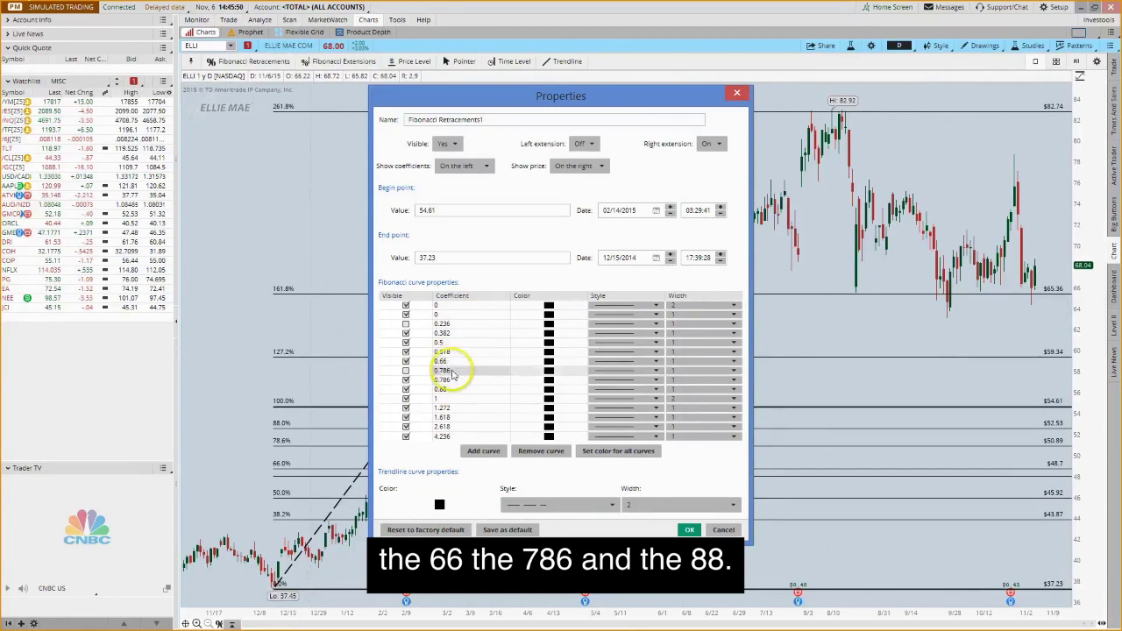
pyautogui.click(689, 530)
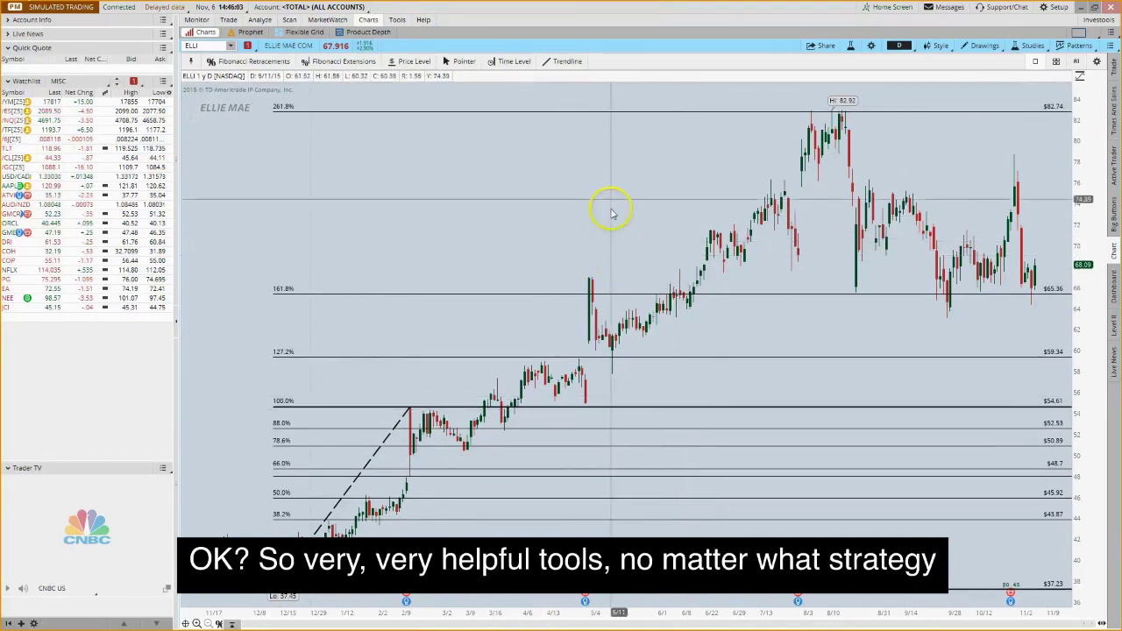
# - Clear the retracement by removing all drawings from the ELLI chart
pyautogui.rightClick(614, 173)
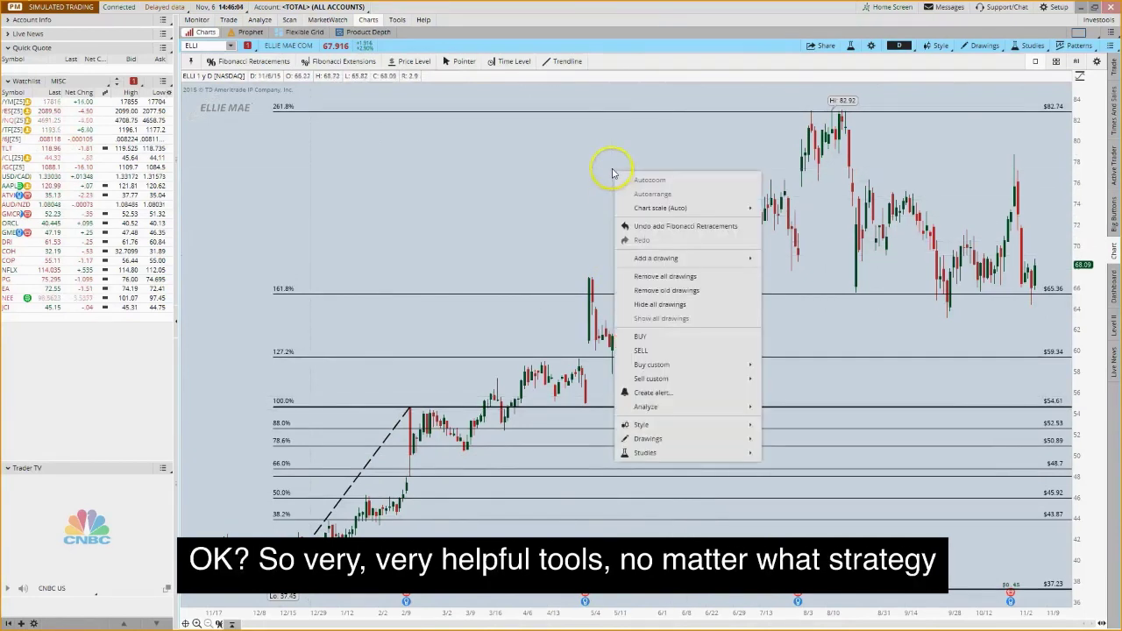
pyautogui.click(659, 276)
pyautogui.click(599, 62)
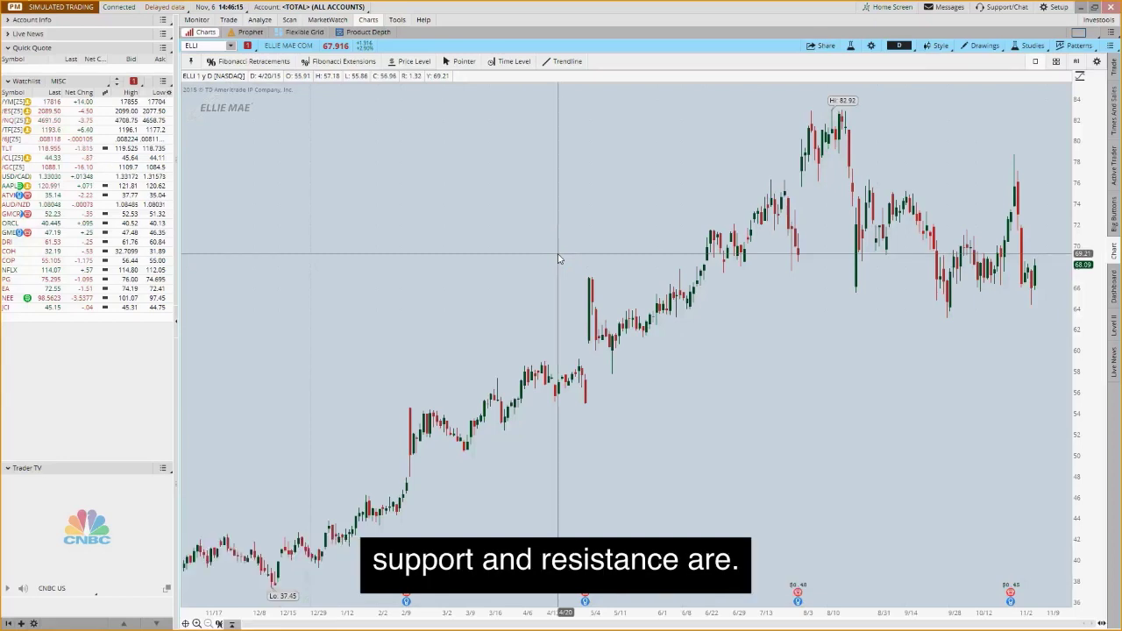
# - Draw a Fibonacci fan from the December low up to the February high
pyautogui.click(982, 45)
pyautogui.click(960, 315)
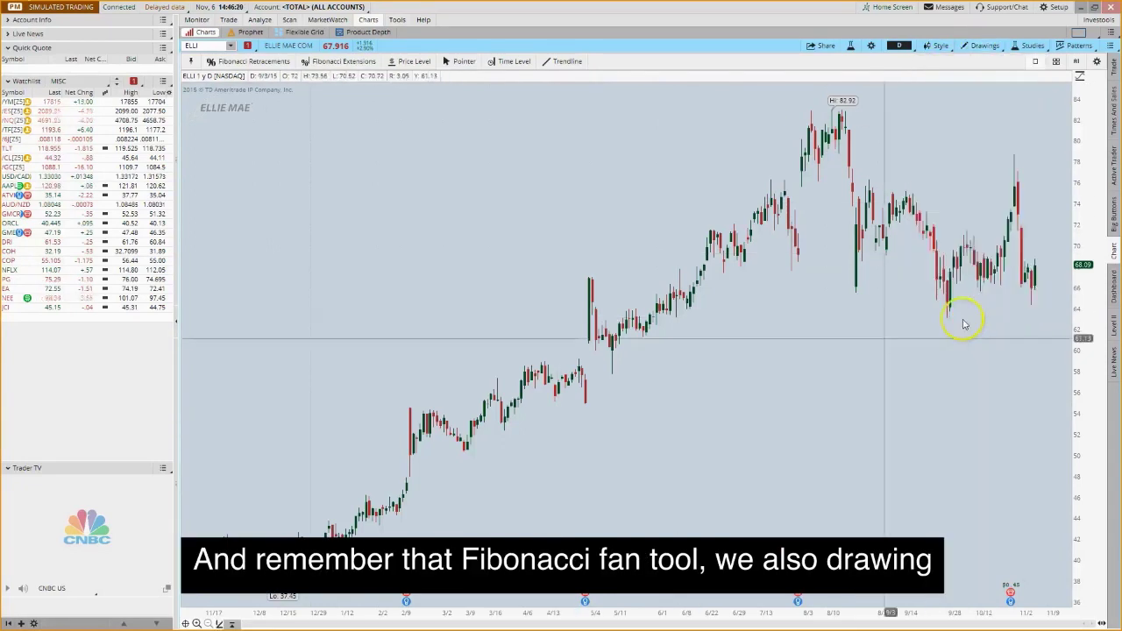
pyautogui.moveTo(273, 594); pyautogui.dragTo(406, 410)
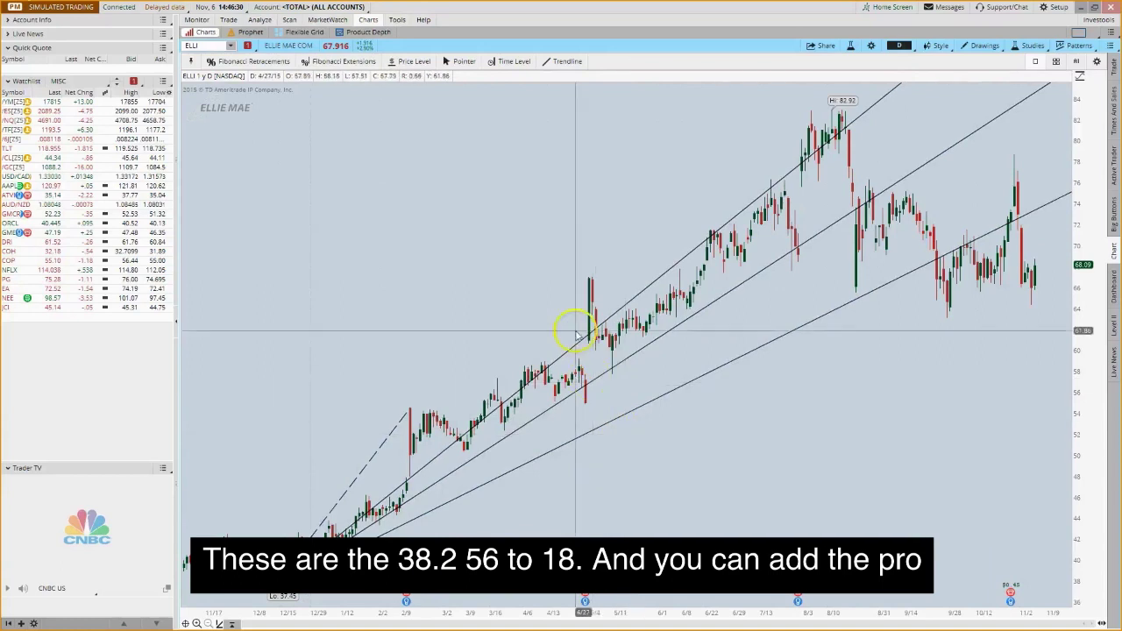
# - Add fan curves with coefficients 0.66, 0.786 and 0.88 in the fan's properties and apply them
pyautogui.rightClick(647, 400)
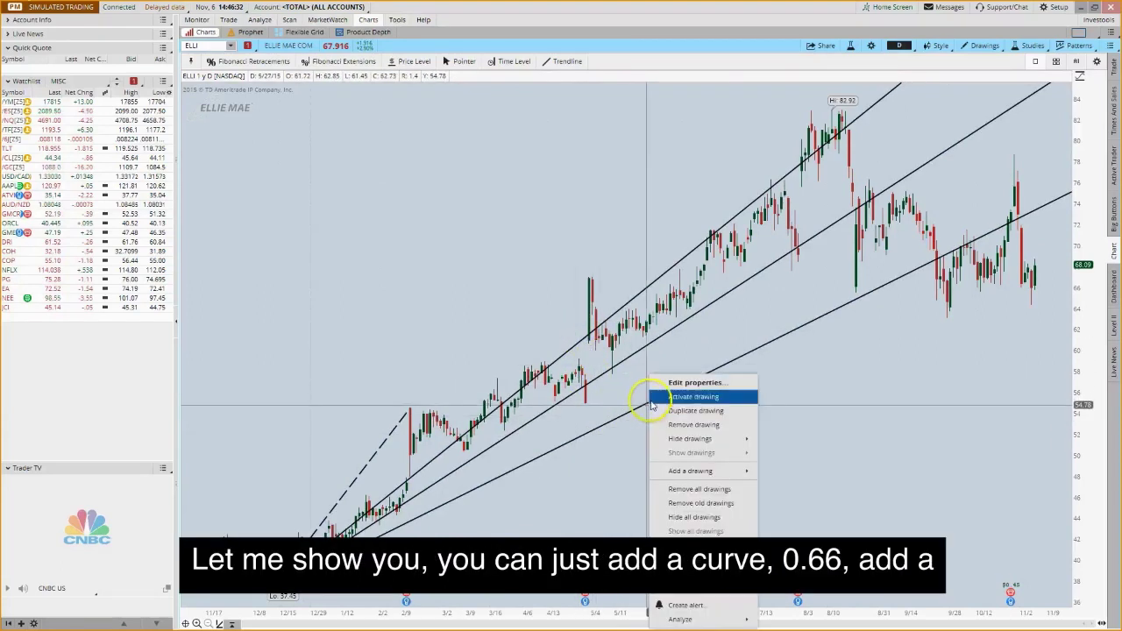
pyautogui.click(671, 380)
pyautogui.click(483, 392)
pyautogui.doubleClick(444, 379)
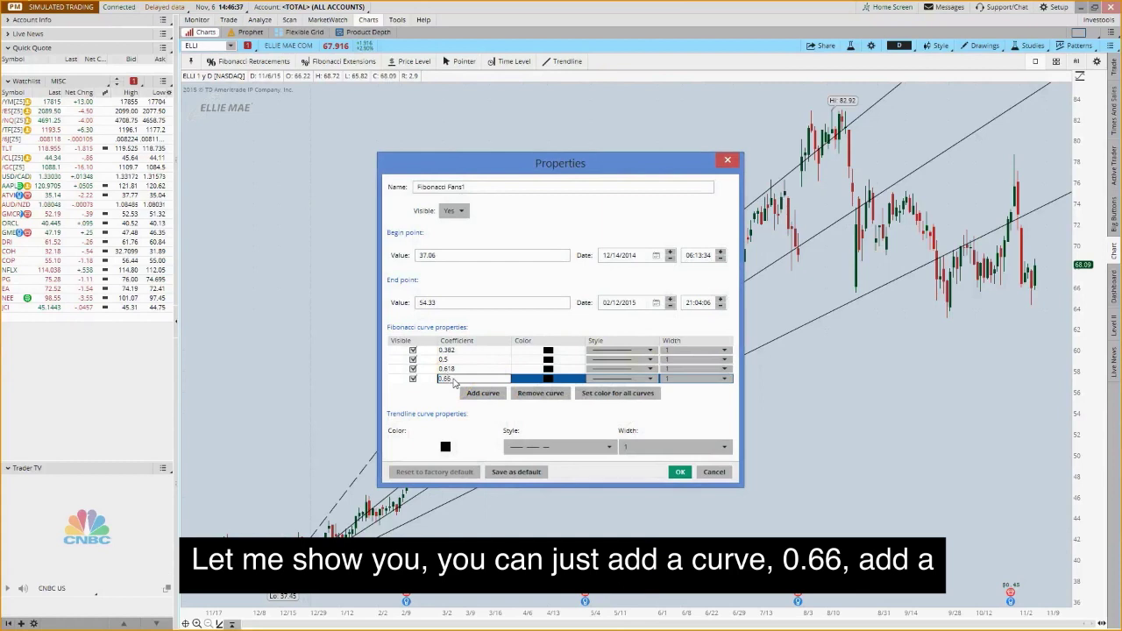
pyautogui.write('0.66')
pyautogui.click(481, 393)
pyautogui.doubleClick(467, 389)
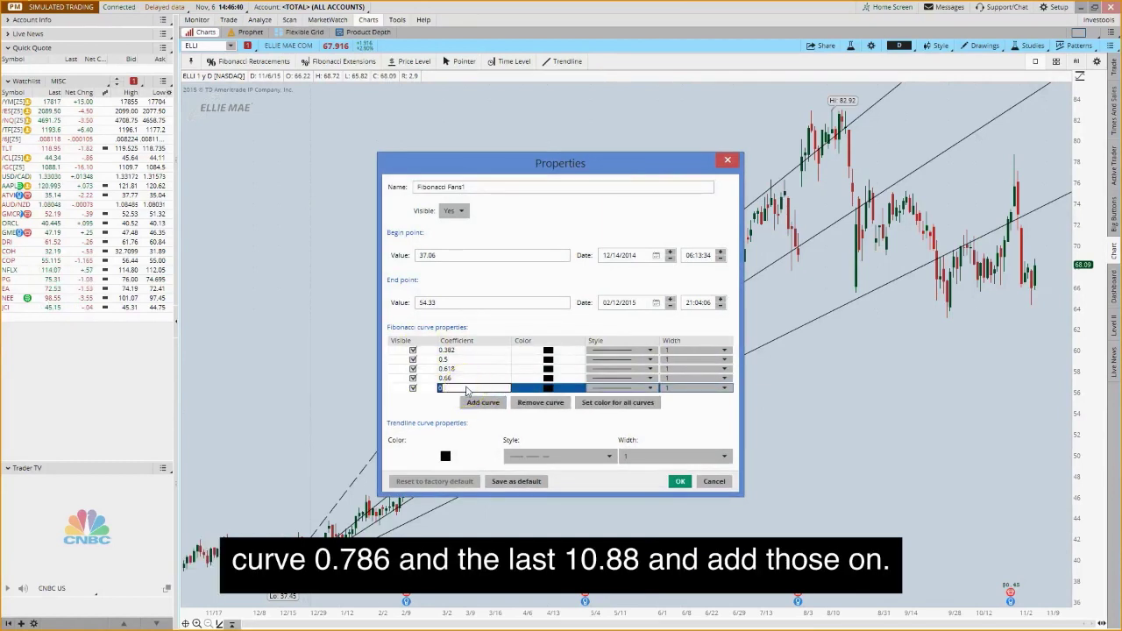
pyautogui.write('0.786')
pyautogui.click(484, 402)
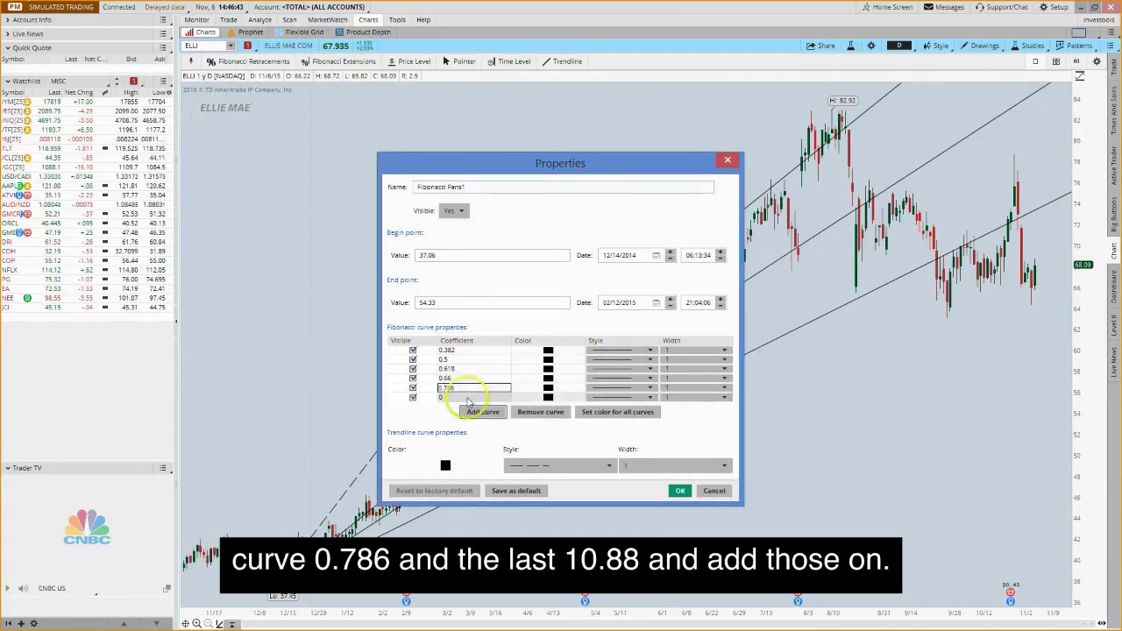
pyautogui.doubleClick(447, 397)
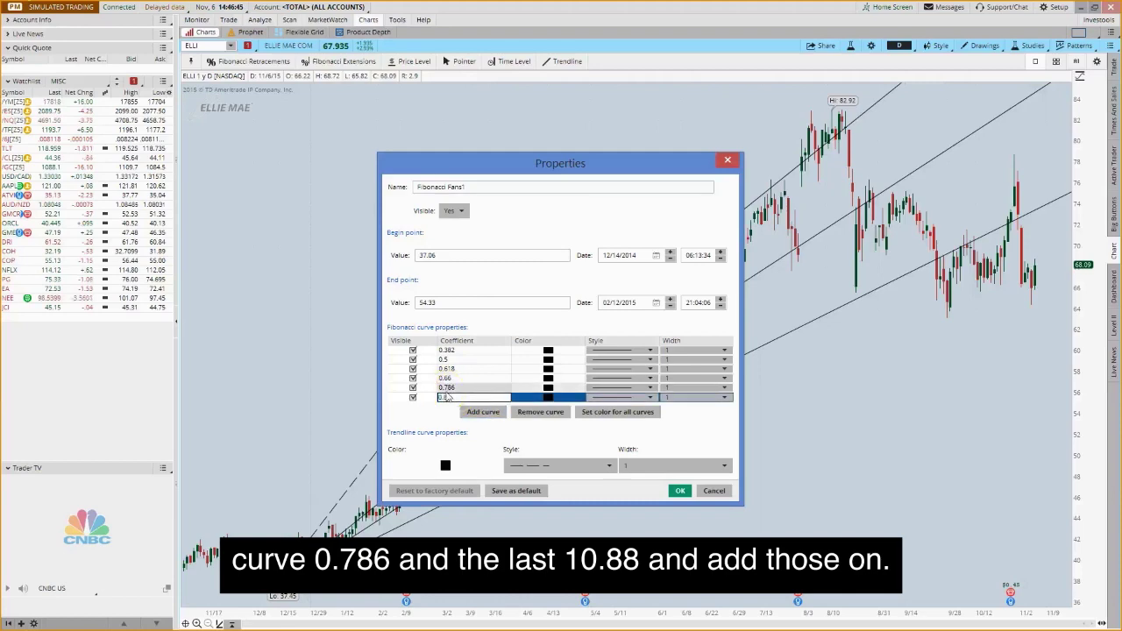
pyautogui.write('0.88')
pyautogui.click(680, 491)
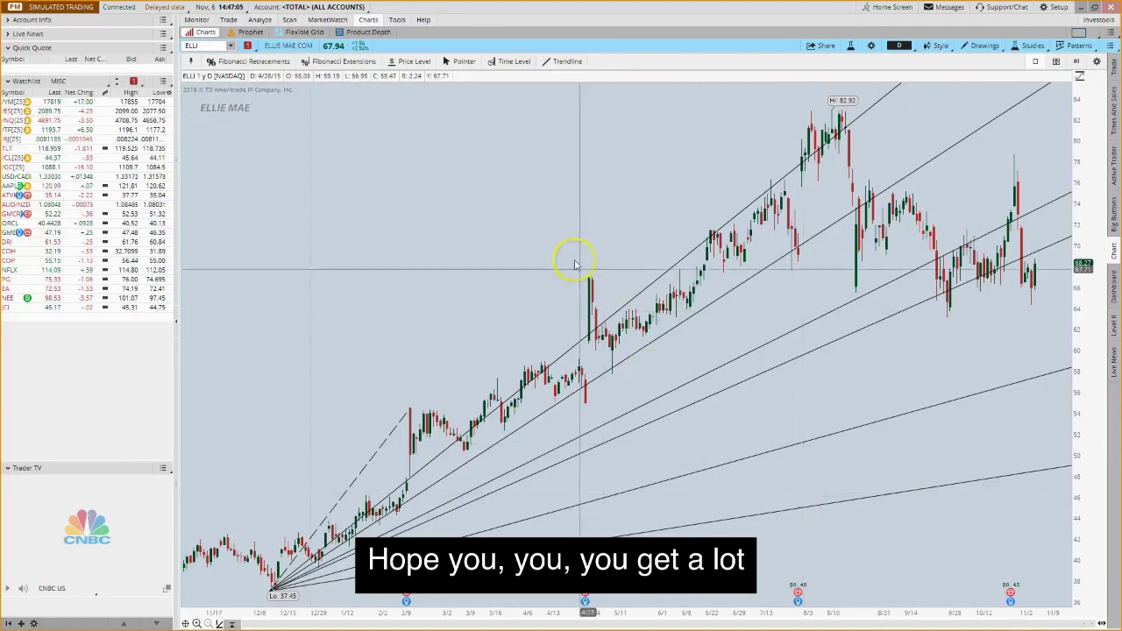
# - Remove all drawings from the chart and switch to the PowerPoint presentation
pyautogui.rightClick(575, 200)
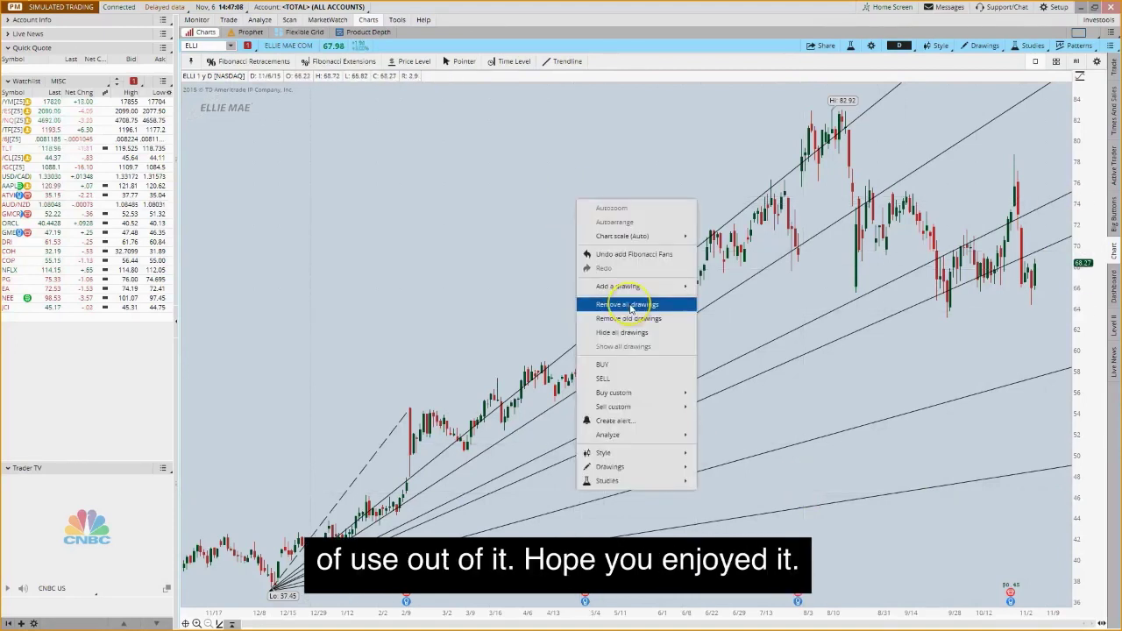
pyautogui.click(630, 304)
pyautogui.press('Return')
pyautogui.hotkey('alt', 'Tab')
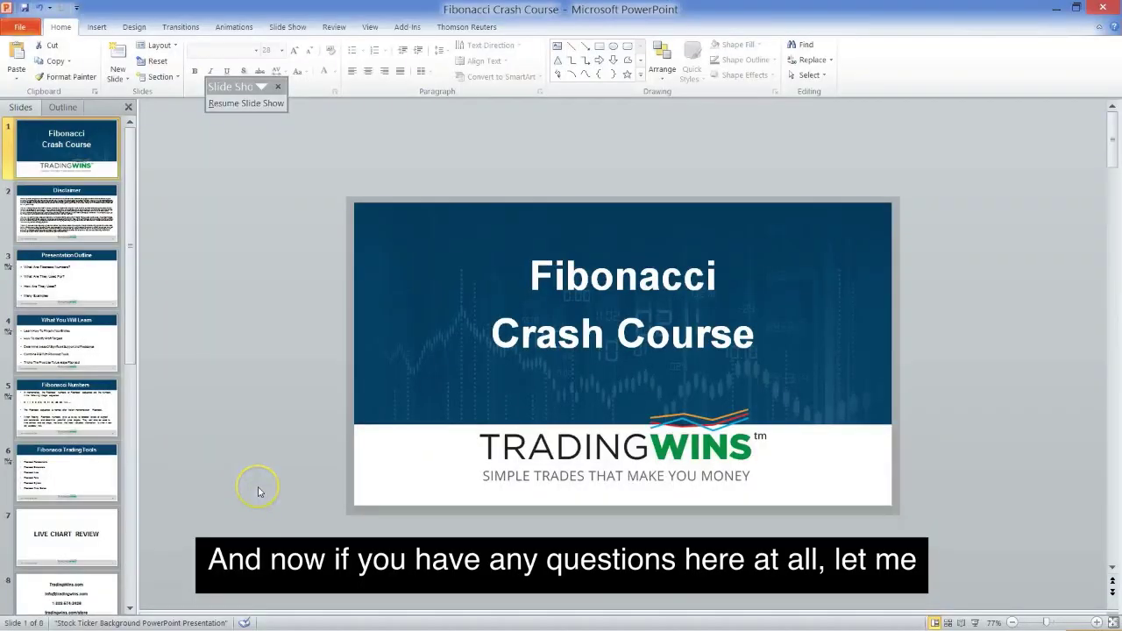
# - Select slide 8, the contact-details slide, and show it as a full-screen slide show
pyautogui.press('End')
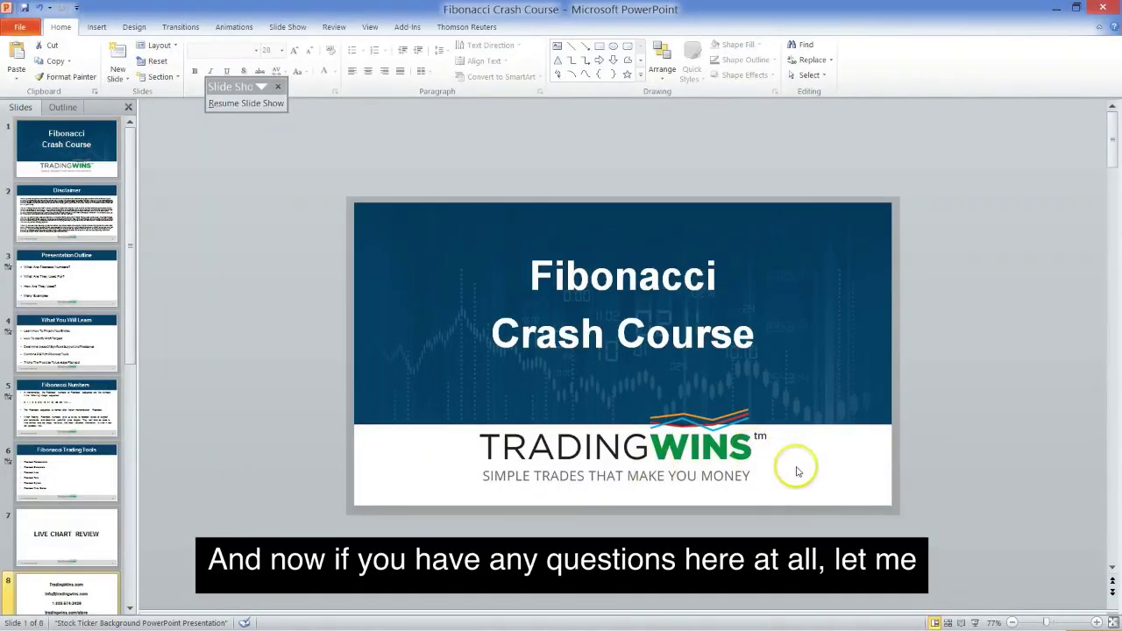
pyautogui.click(84, 579)
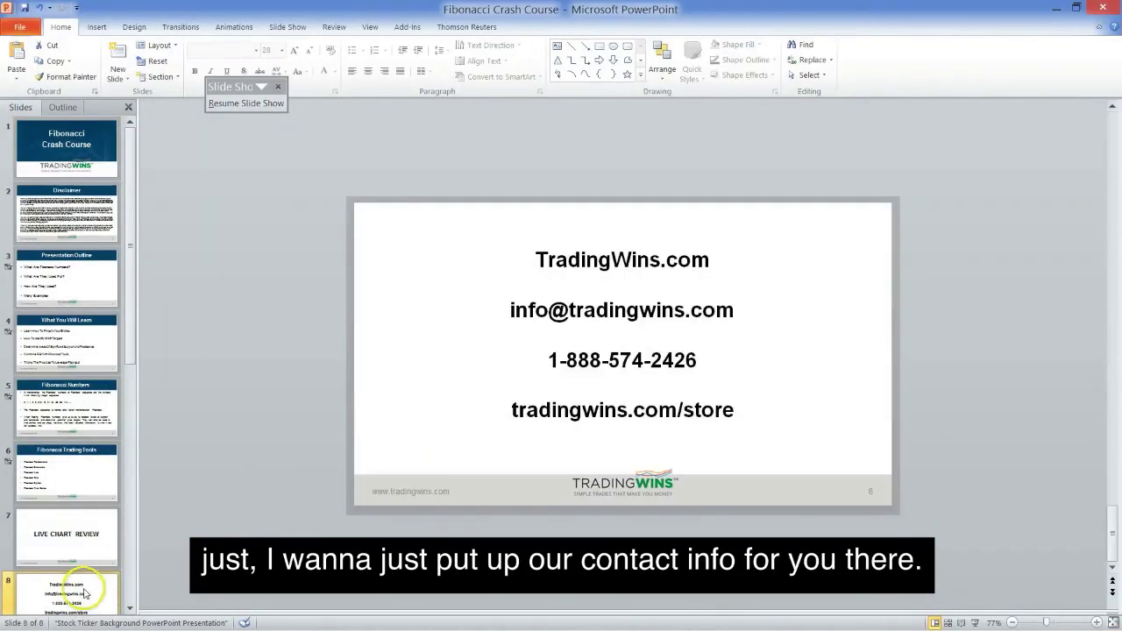
pyautogui.click(975, 624)
pyautogui.click(932, 485)
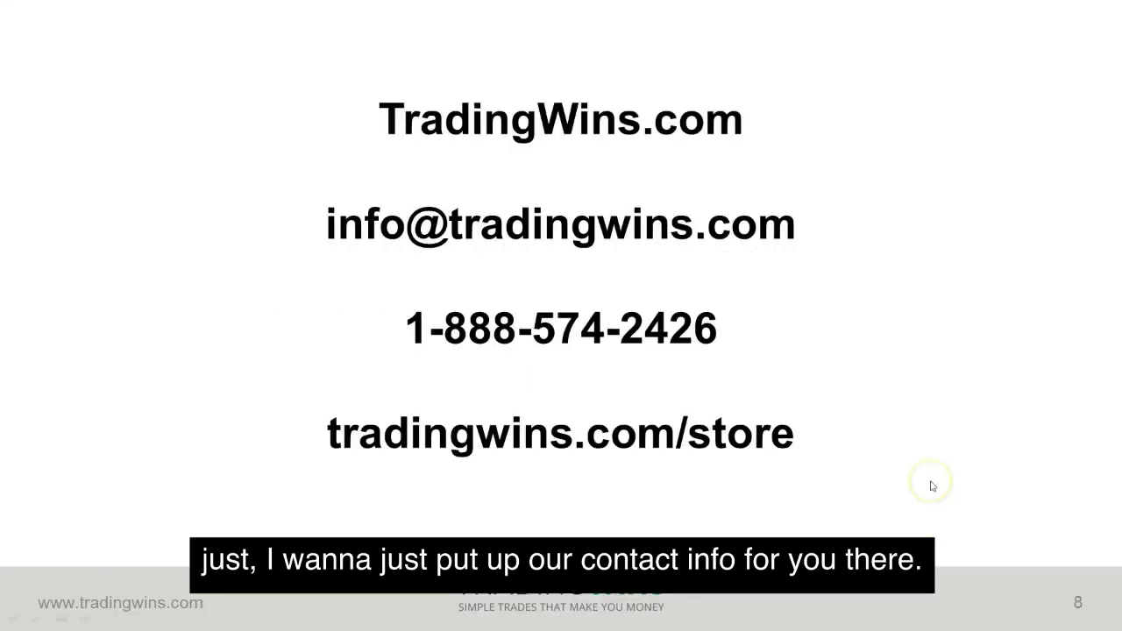